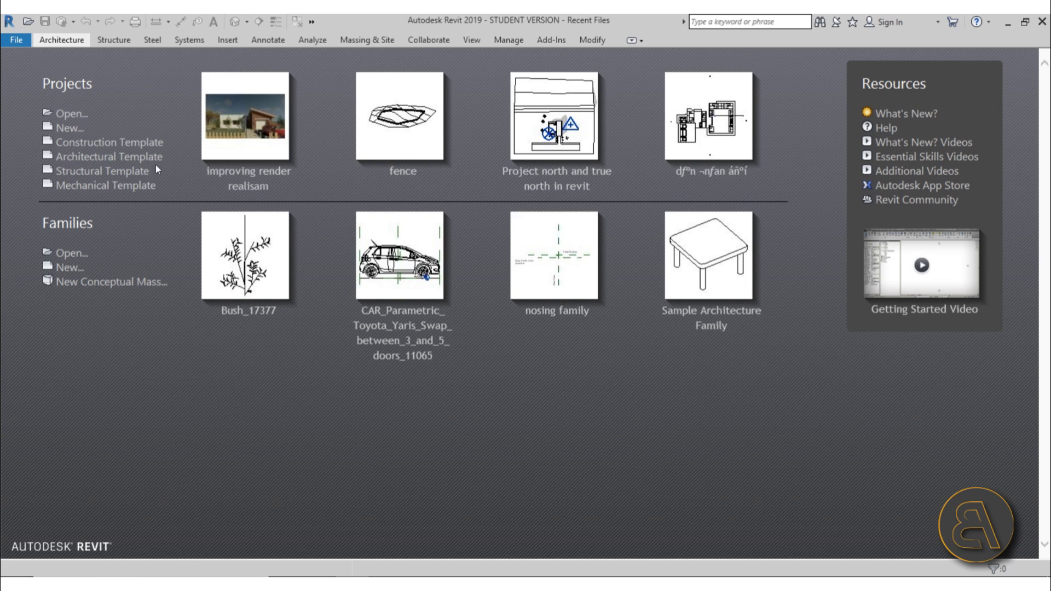
Start a project from the Architectural Template and set its length units to meters with 2 decimal places
click(137, 156)
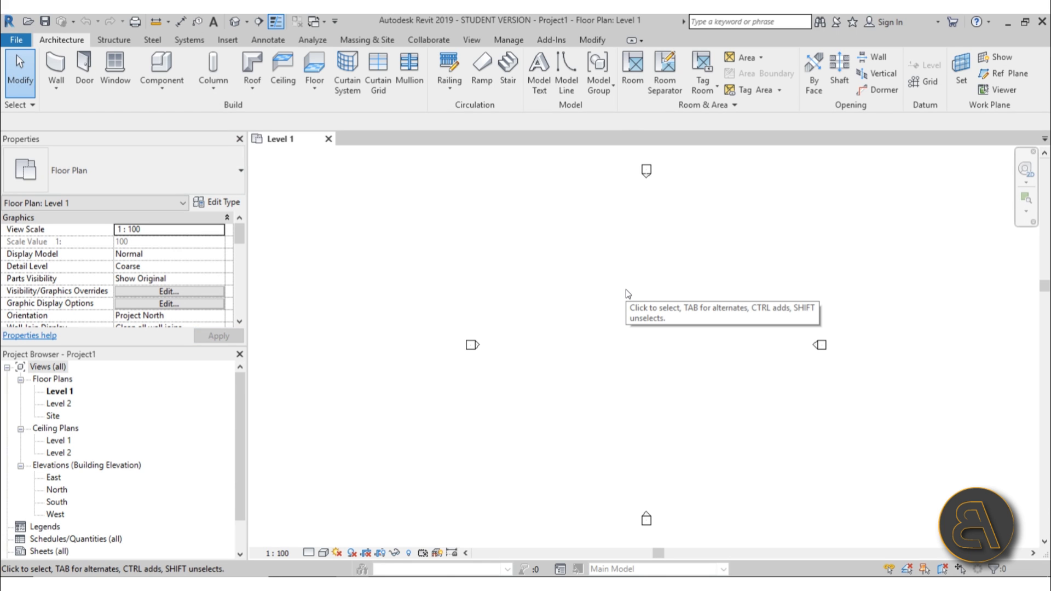
key(u)
key(n)
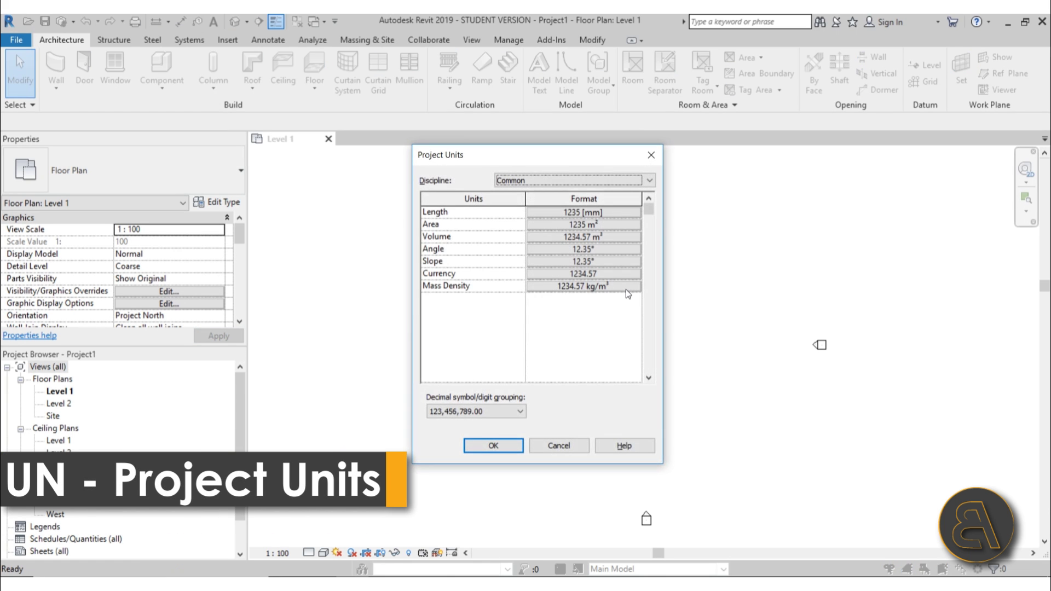
click(590, 211)
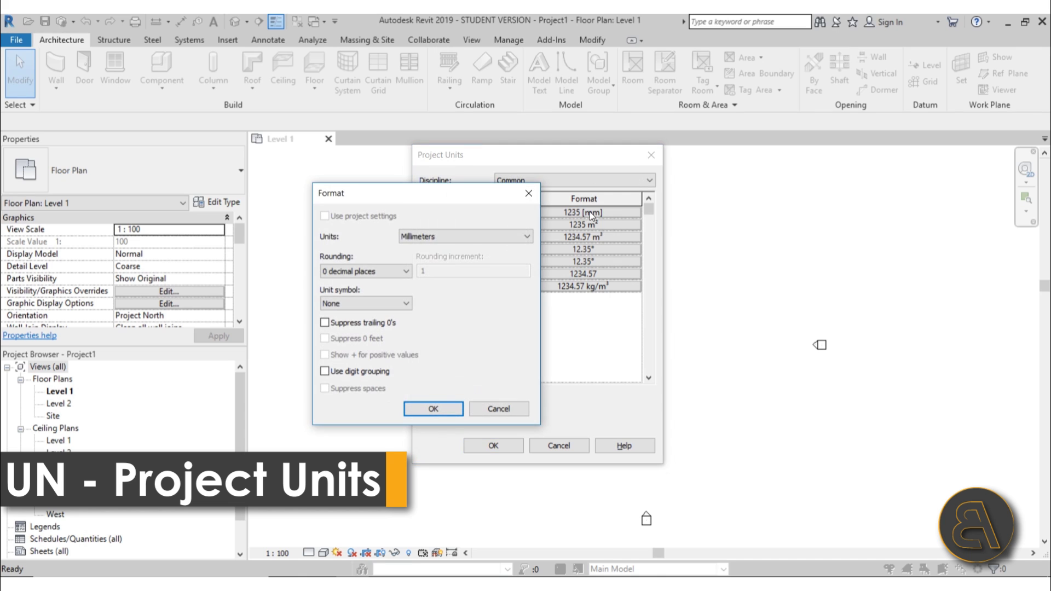
click(480, 235)
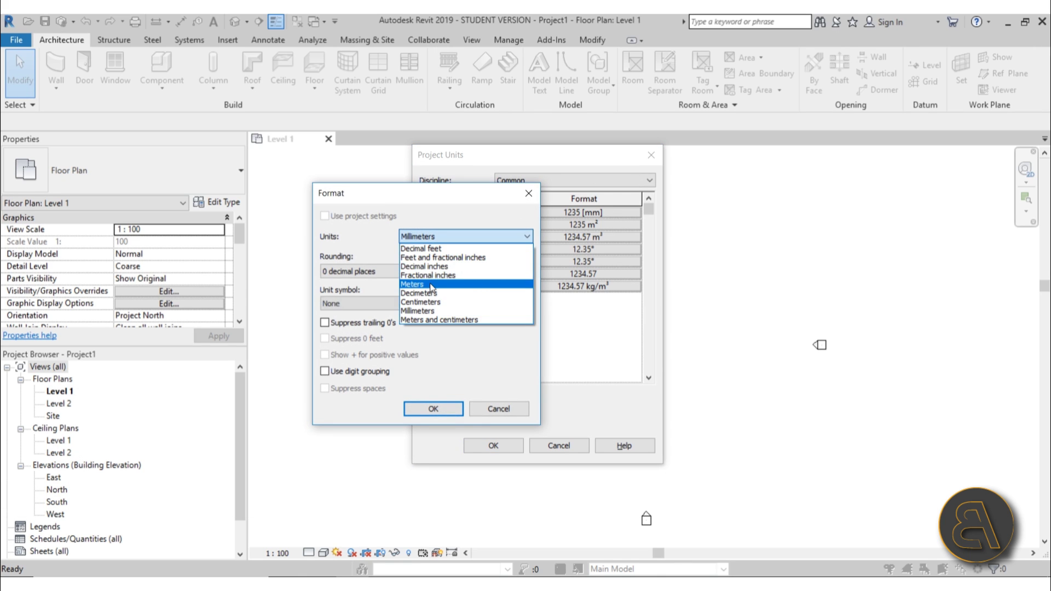
click(432, 285)
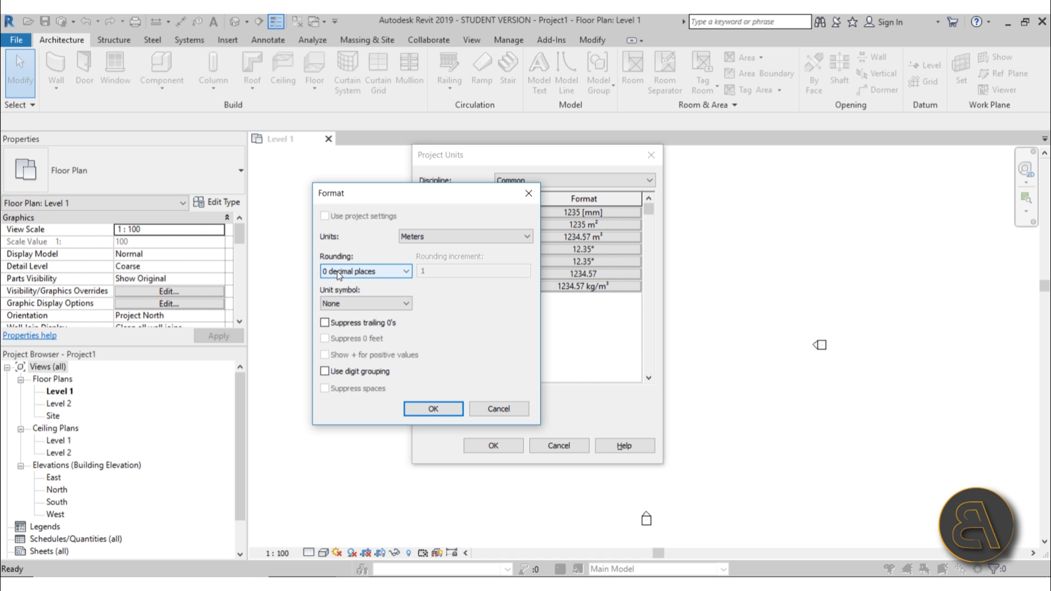
click(338, 272)
click(355, 330)
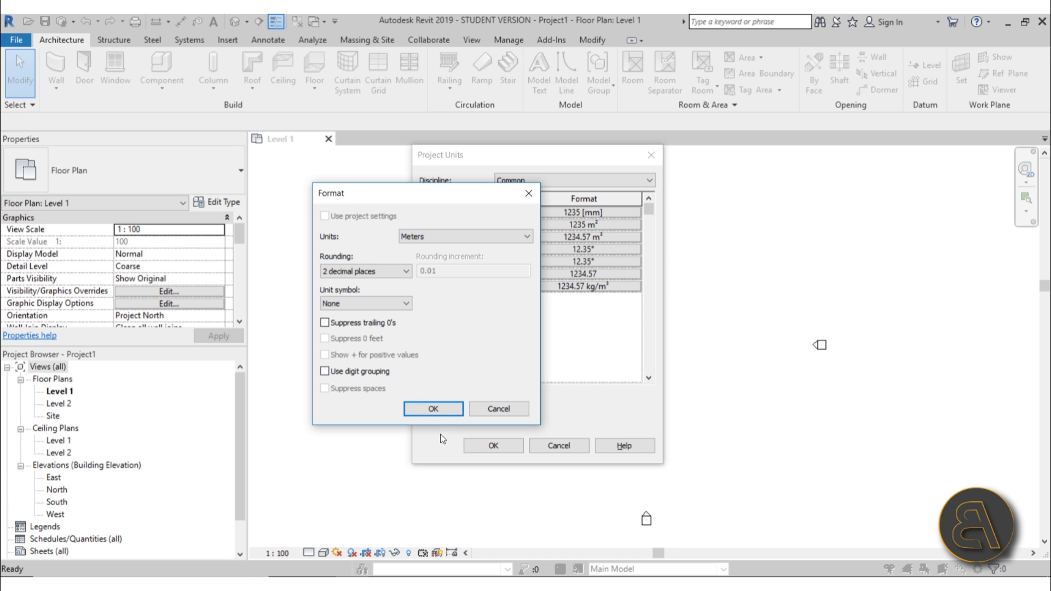
click(421, 410)
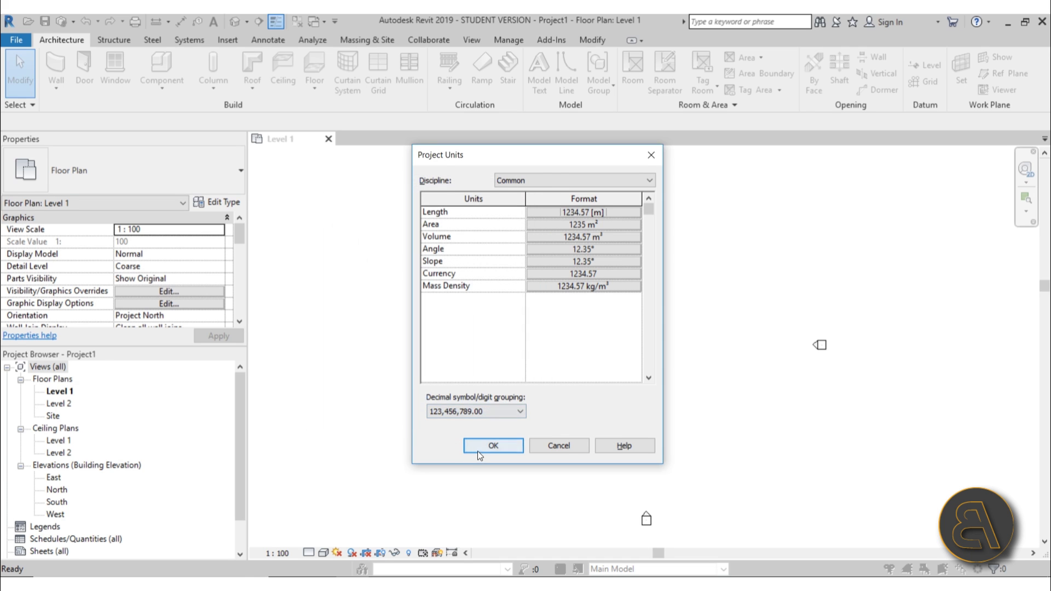
click(477, 448)
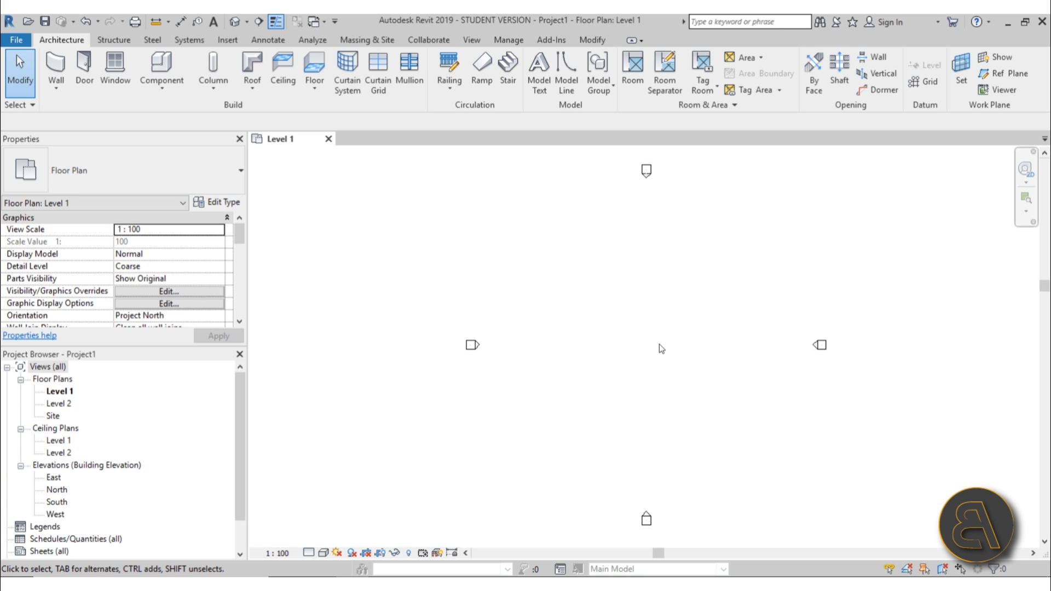
Start a new wall of type Curtain Wall Storefront with its top constraint set up to Level 2
middle_drag(713, 368, 619, 366)
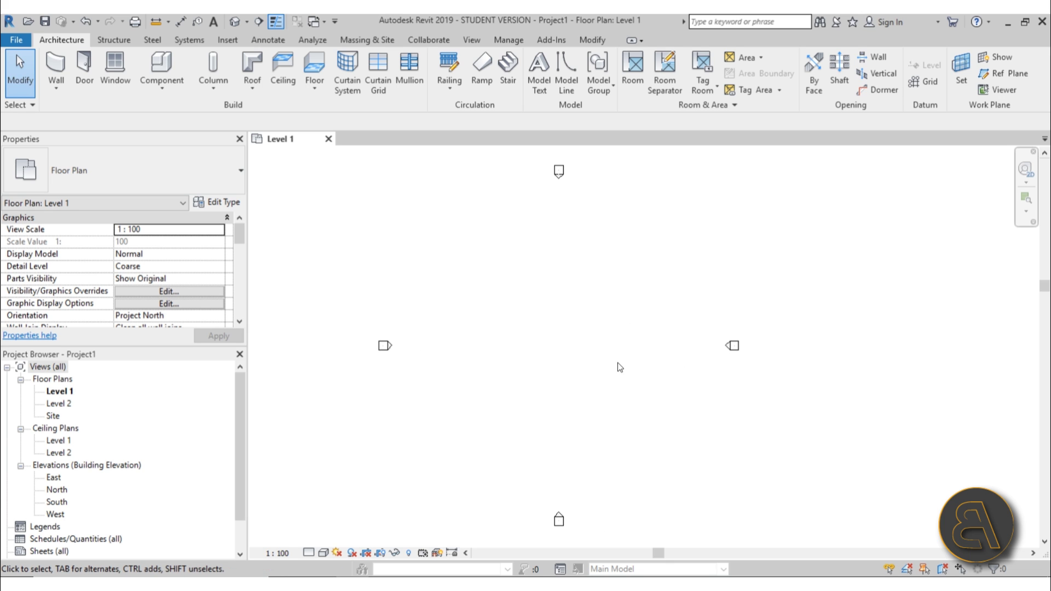
click(64, 67)
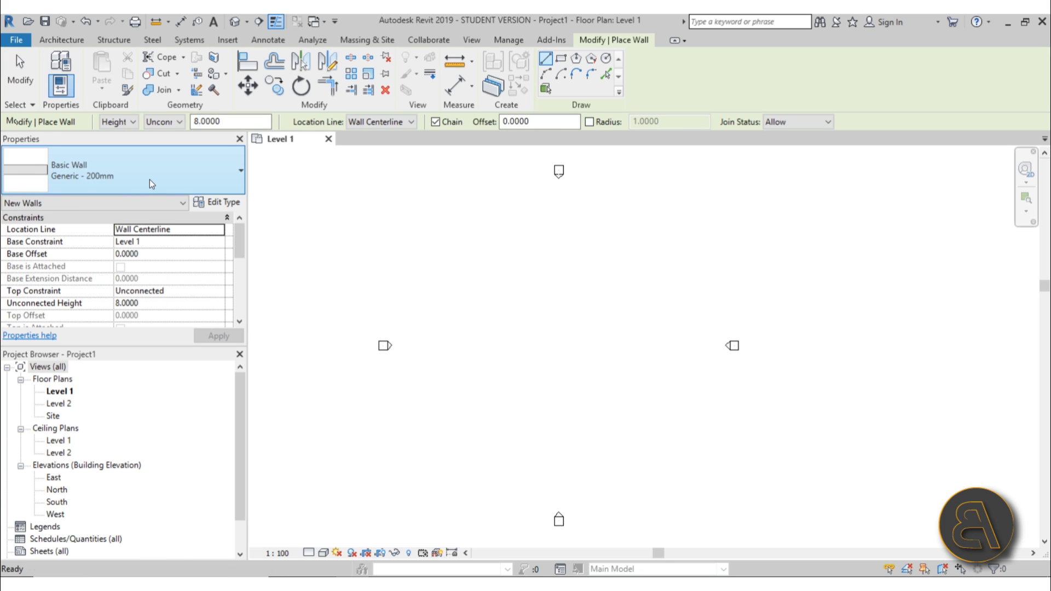
click(169, 177)
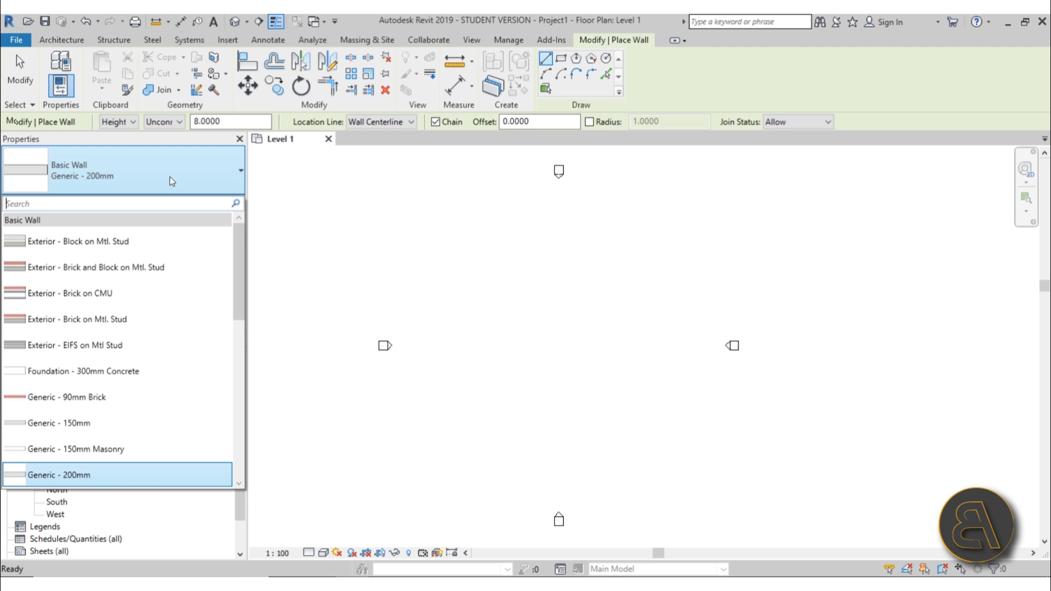
drag(234, 241, 237, 419)
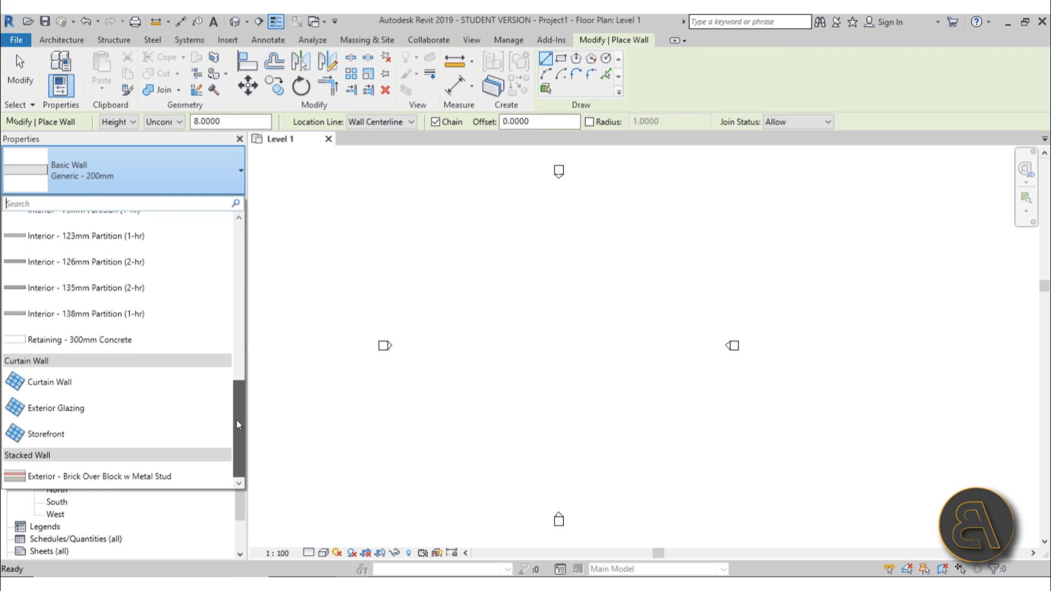
click(55, 439)
scroll(526, 362, up, 2)
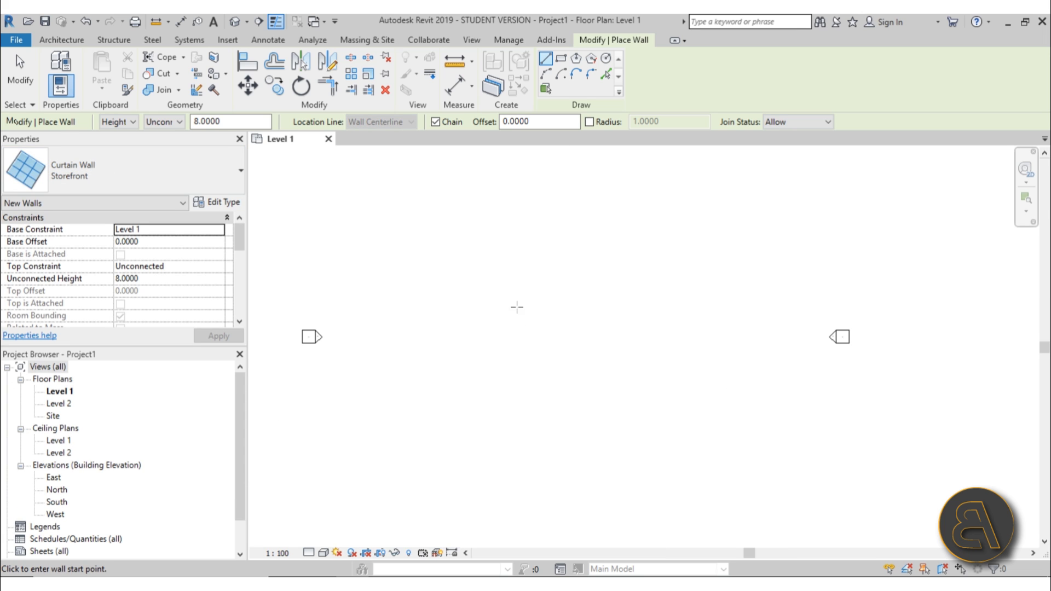
click(216, 268)
click(140, 298)
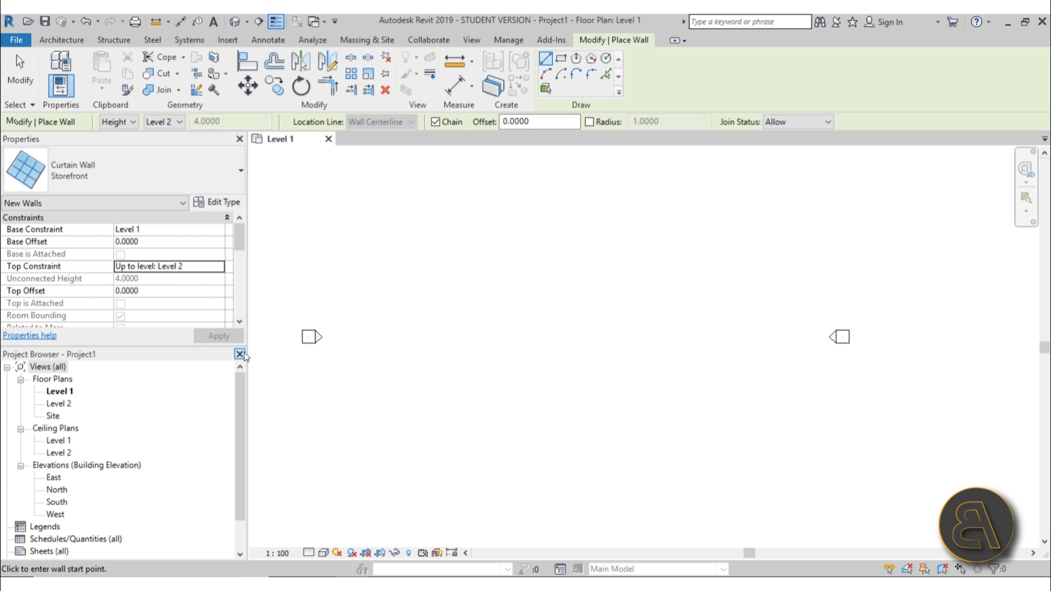
Draw two Storefront walls forming an L corner, about 3.4 m horizontally and about 2.6 m downward
click(532, 313)
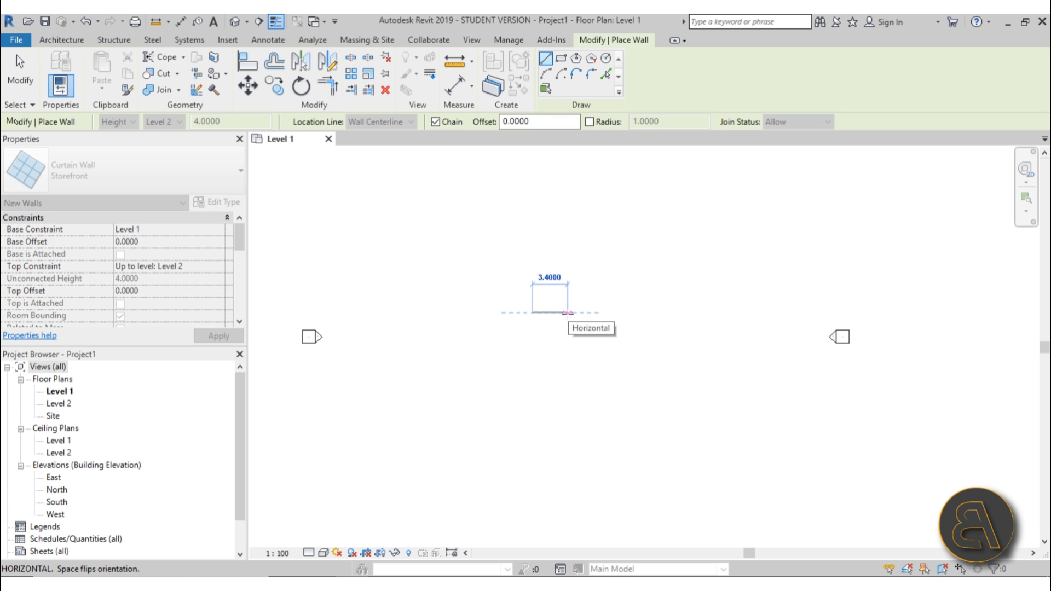
click(567, 339)
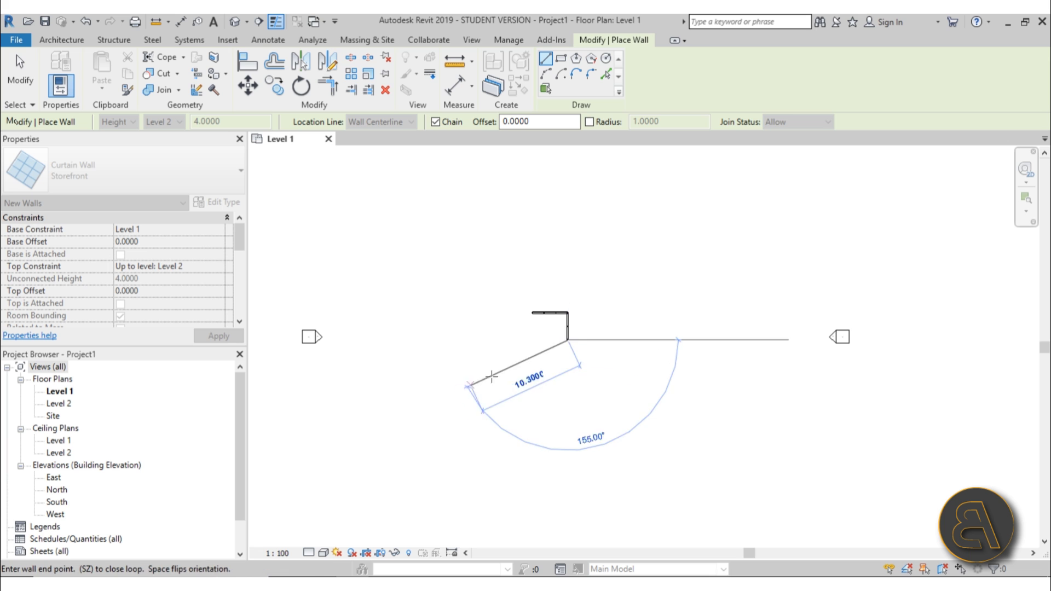
scroll(557, 342, up, 3)
click(35, 73)
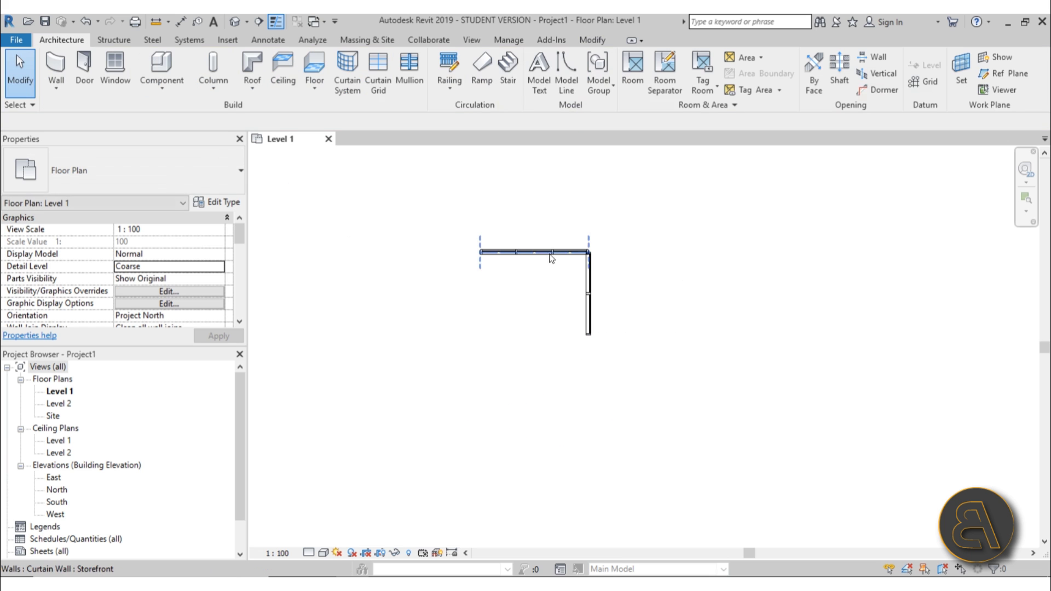
Stretch the horizontal wall's free end away from the corner to a length of about 4.6 m
click(549, 254)
drag(478, 253, 441, 253)
click(523, 332)
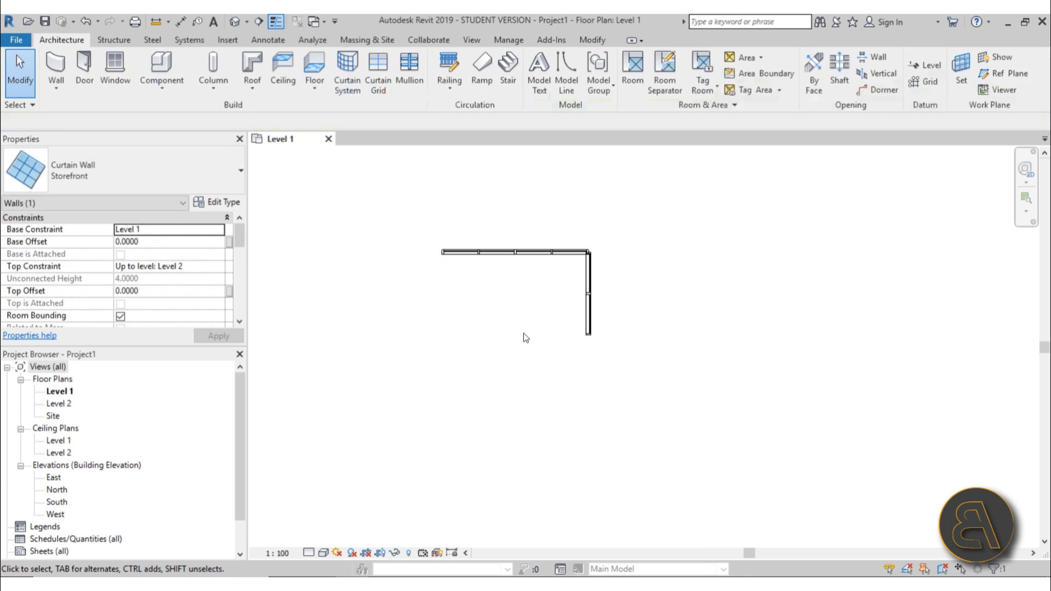
Open the default 3D view and examine how the two curtain walls' mullions meet at the corner
scroll(581, 252, up, 2)
scroll(682, 286, up, 1)
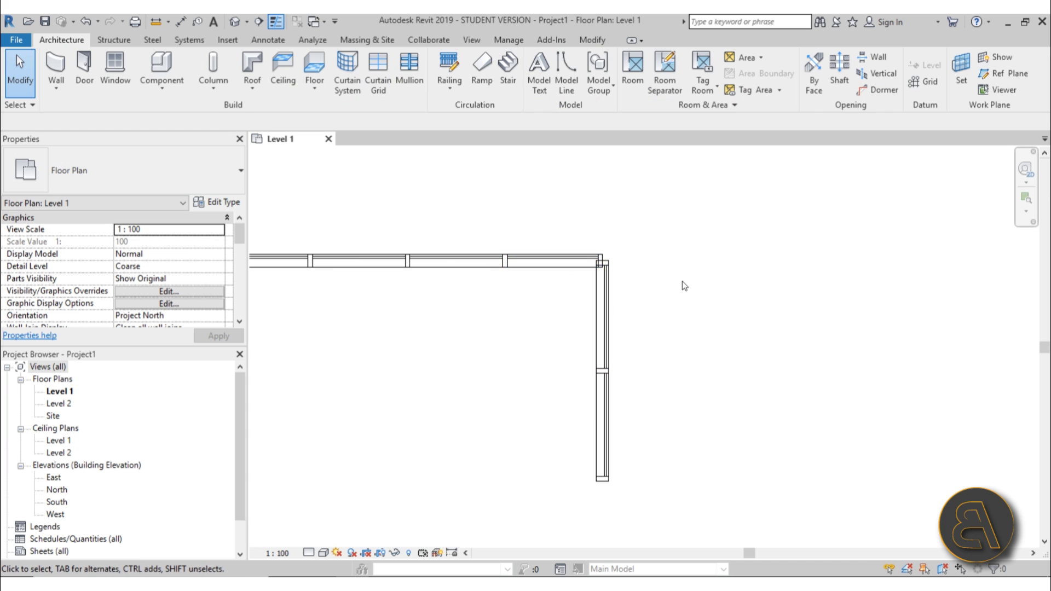
click(236, 22)
shift+middle_drag(675, 339, 702, 438)
scroll(690, 372, up, 6)
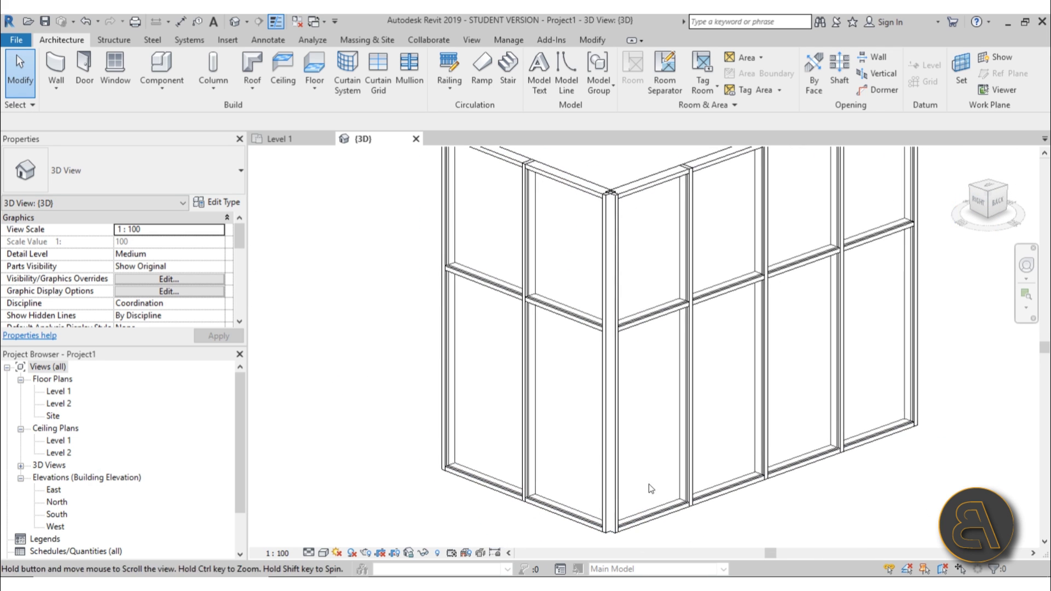
scroll(605, 226, up, 5)
scroll(605, 225, down, 5)
scroll(573, 272, up, 3)
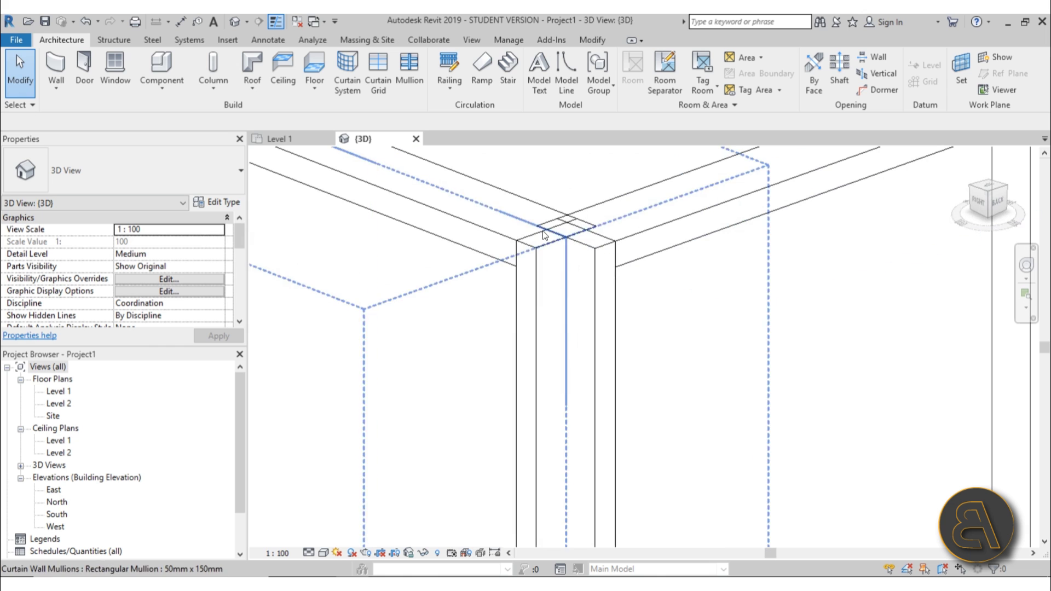
scroll(560, 215, down, 6)
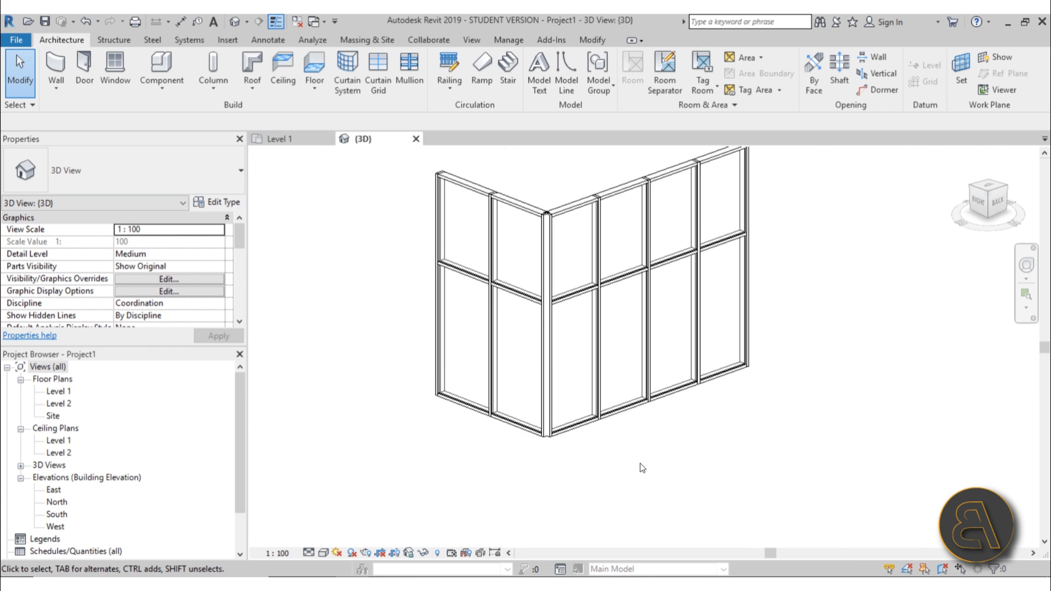
mouse_move(635, 459)
middle_down()
mouse_move(635, 485)
mouse_move(628, 477)
middle_up()
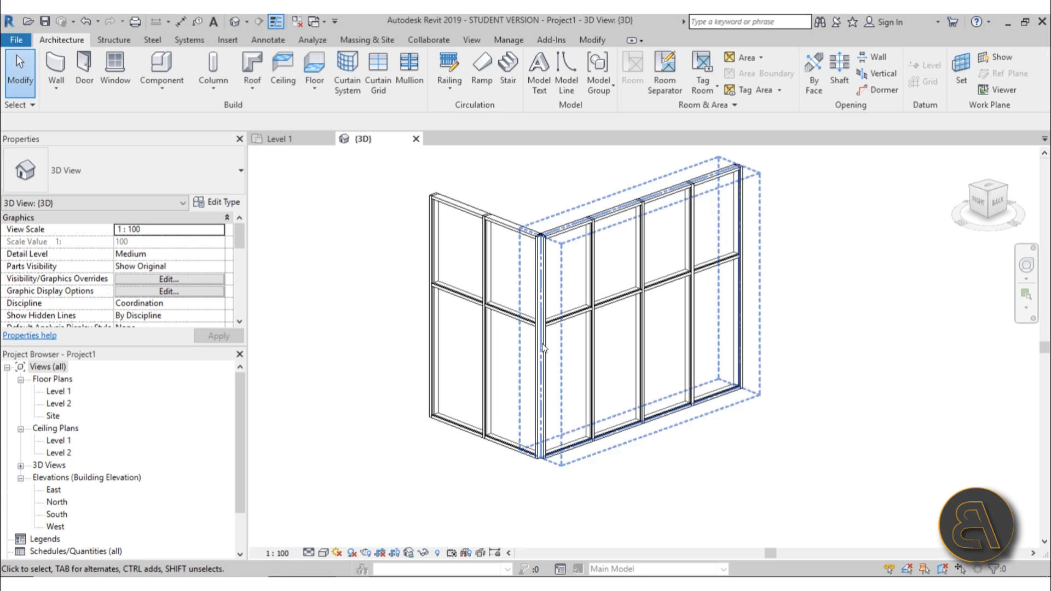
click(543, 377)
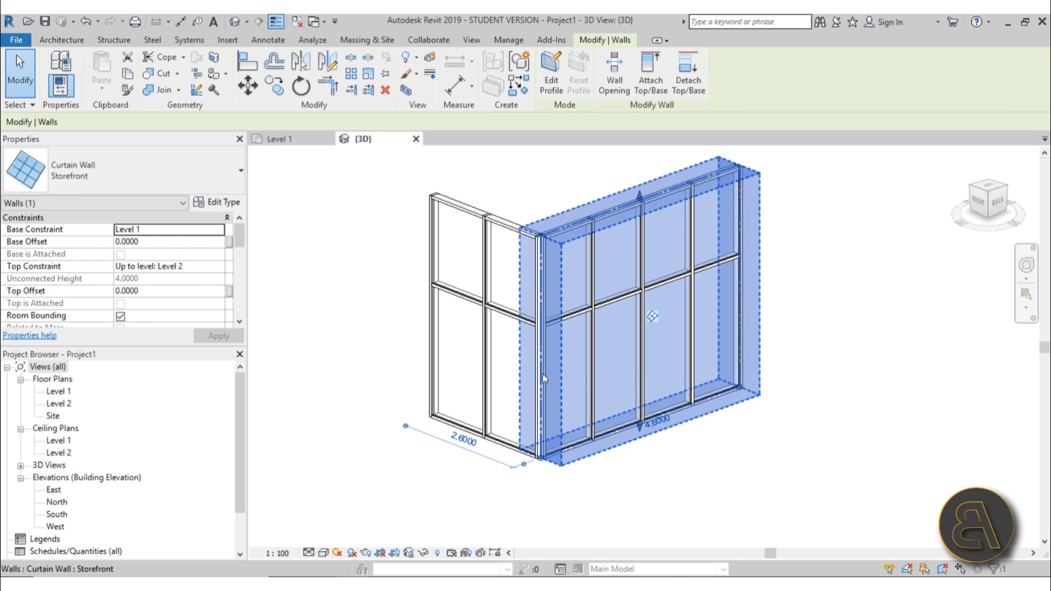
click(597, 507)
Select the lower vertical mullion at the corner, on the side next to the longer wall's panels
scroll(547, 425, up, 5)
scroll(563, 425, down, 2)
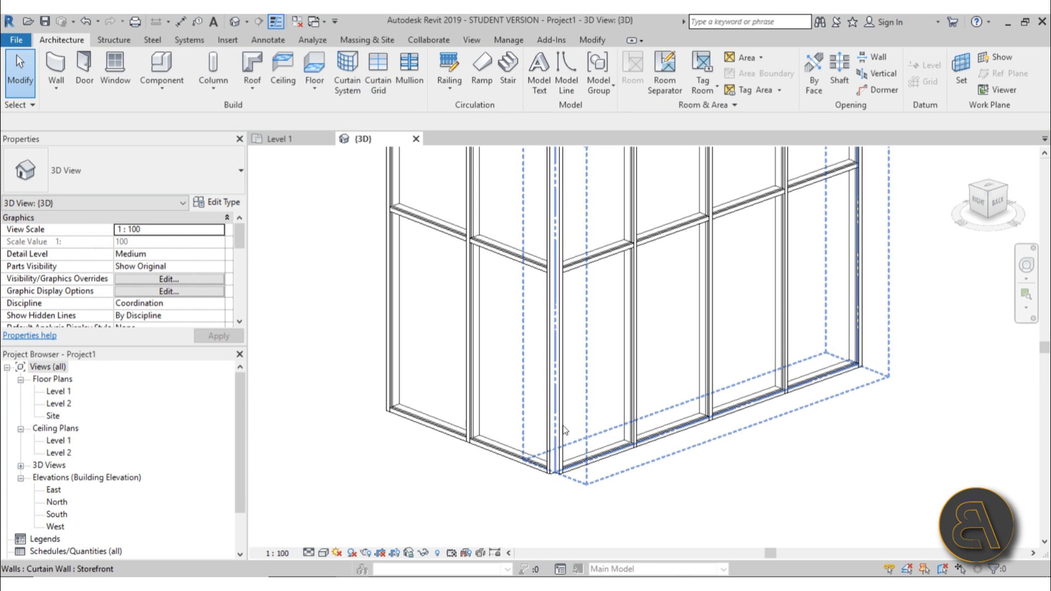
key(Tab)
key(Tab)
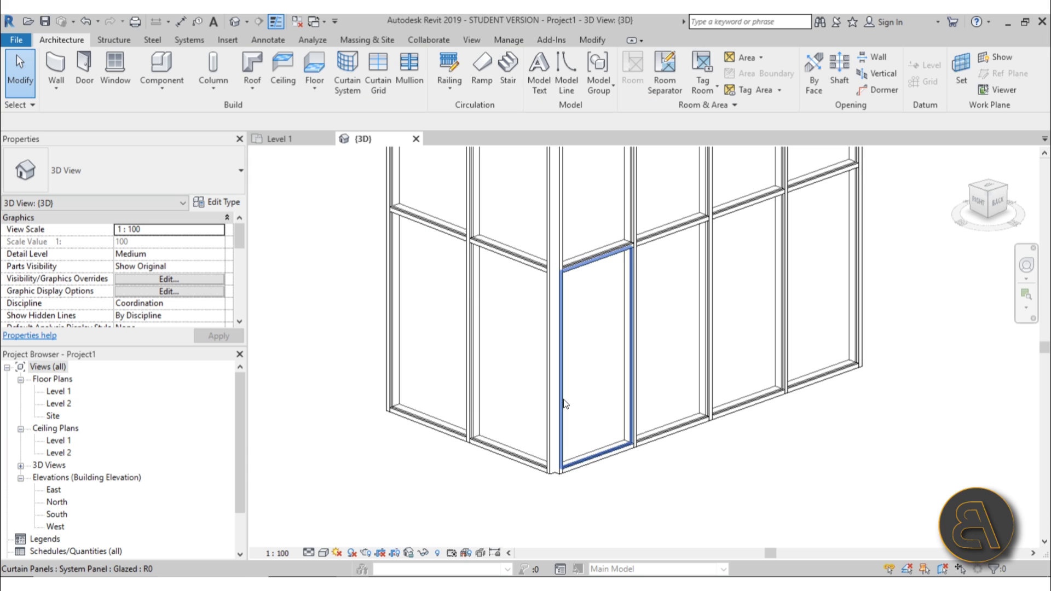
key(Tab)
key(Tab)
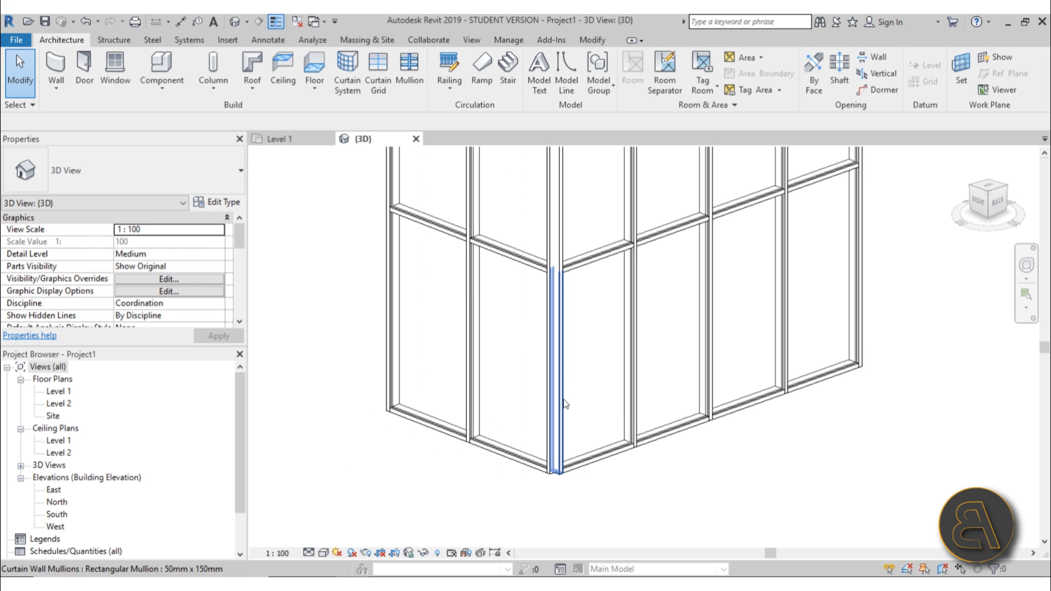
click(565, 403)
Add the other lower corner mullion, next to the shorter wall's panels, to the selection
scroll(566, 362, up, 2)
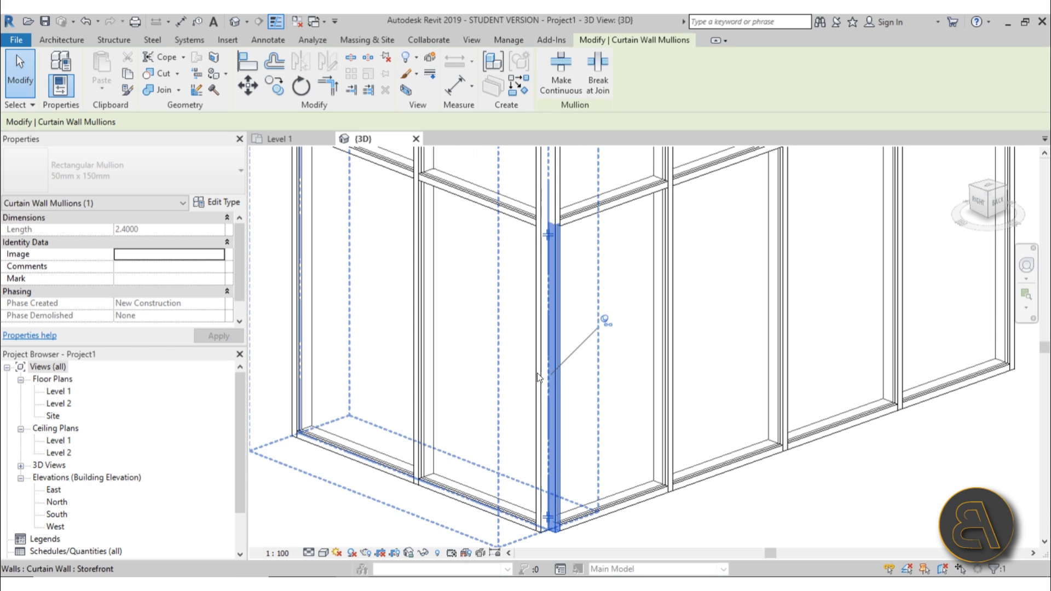
key(Tab)
key(Tab)
key(Tab)
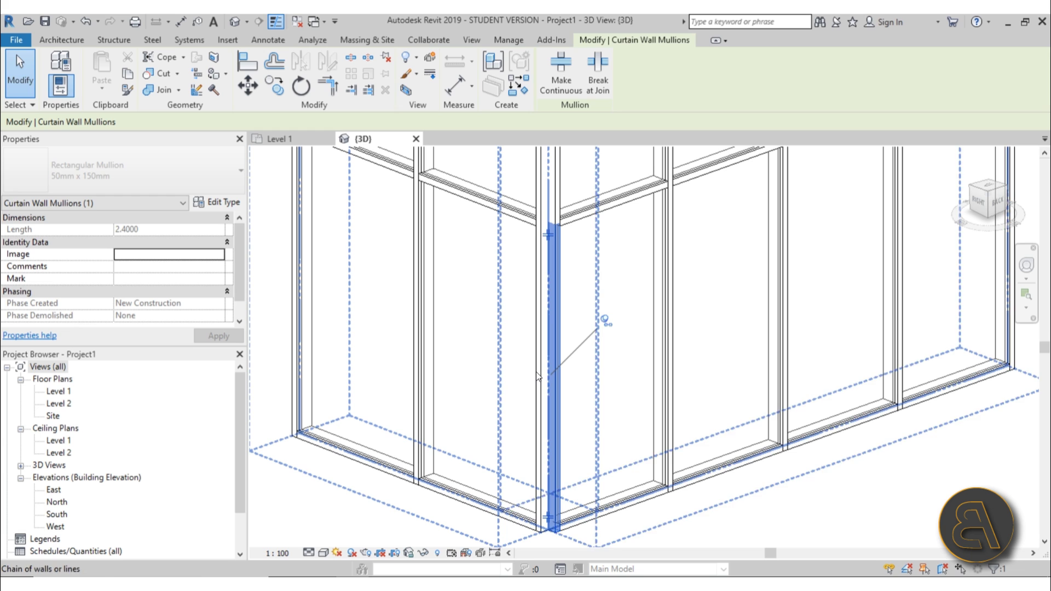
key(Tab)
key(Tab)
key(Tab)
key(Tab)
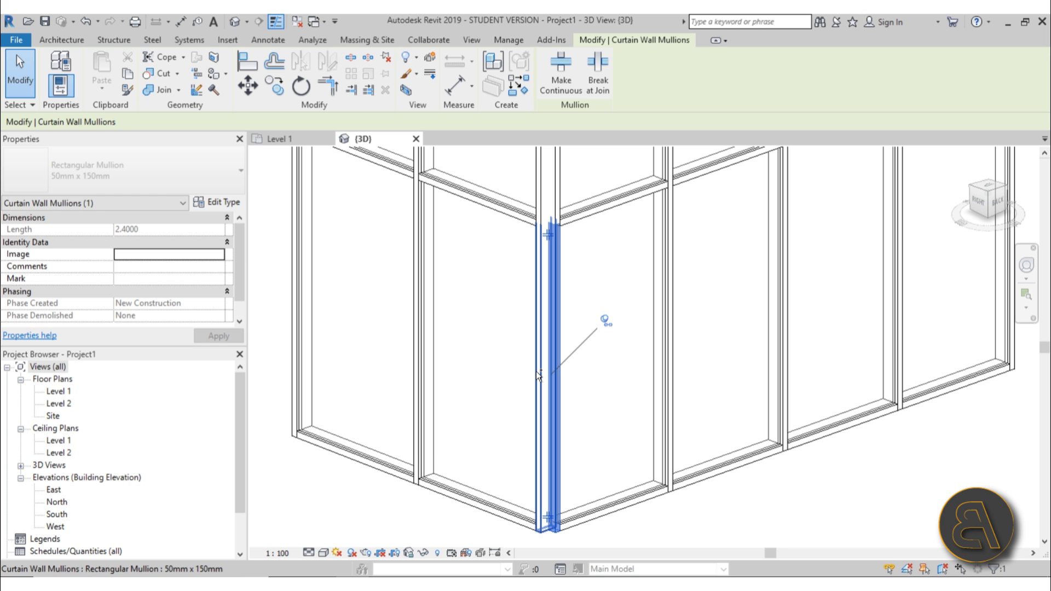
ctrl+click(537, 371)
Add both upper vertical mullions at the corner to the selection of lower corner mullions
scroll(503, 347, down, 3)
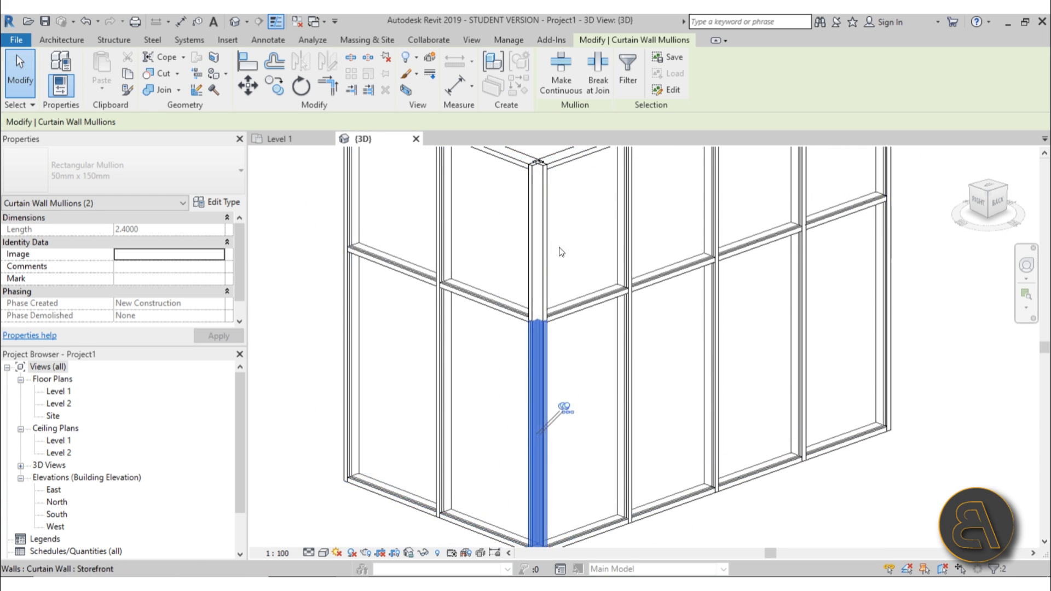
scroll(548, 242, up, 1)
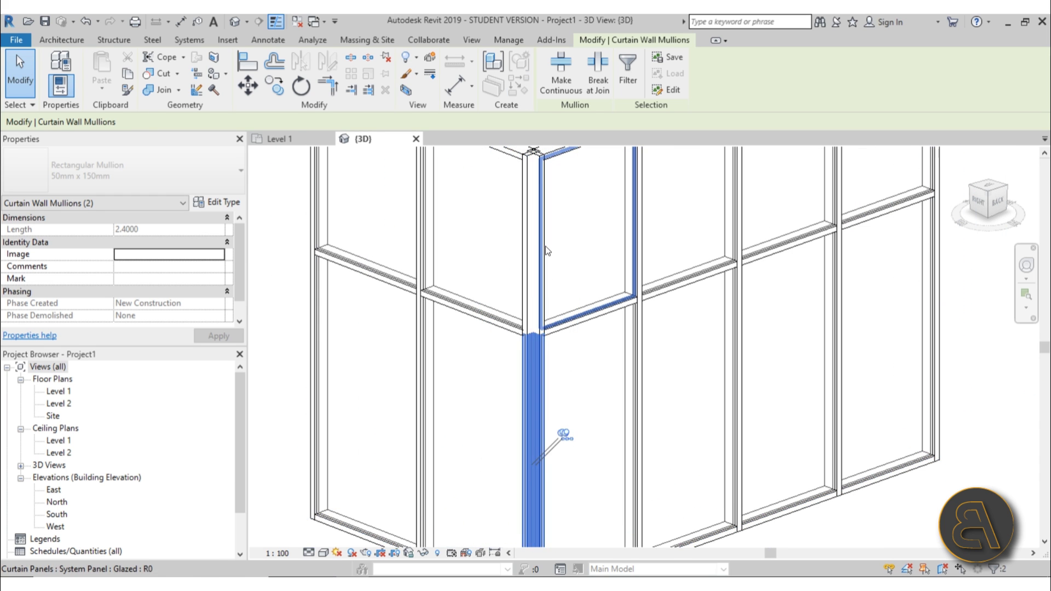
key(Tab)
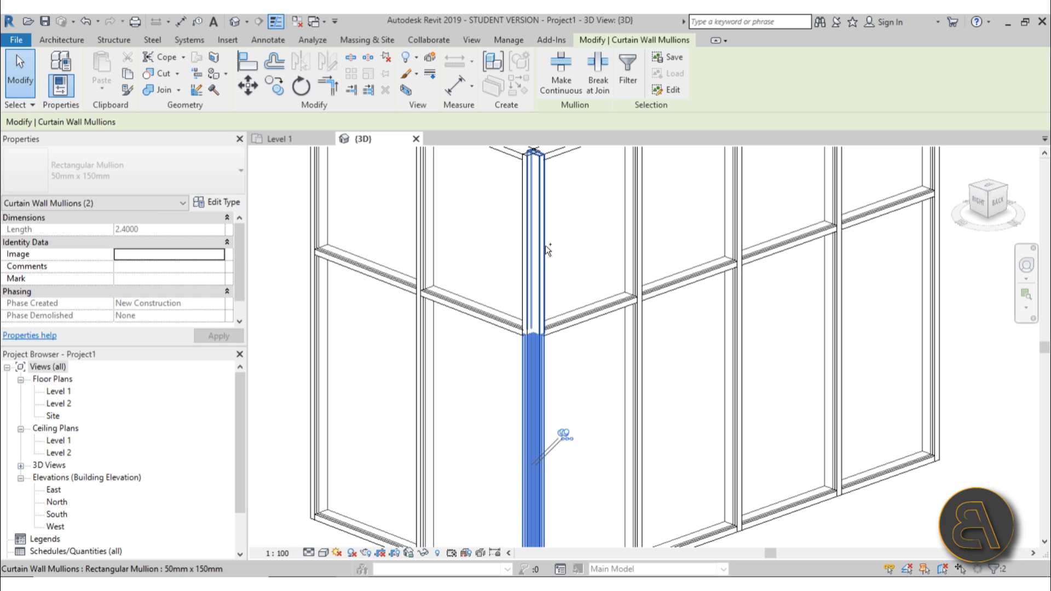
ctrl+click(545, 245)
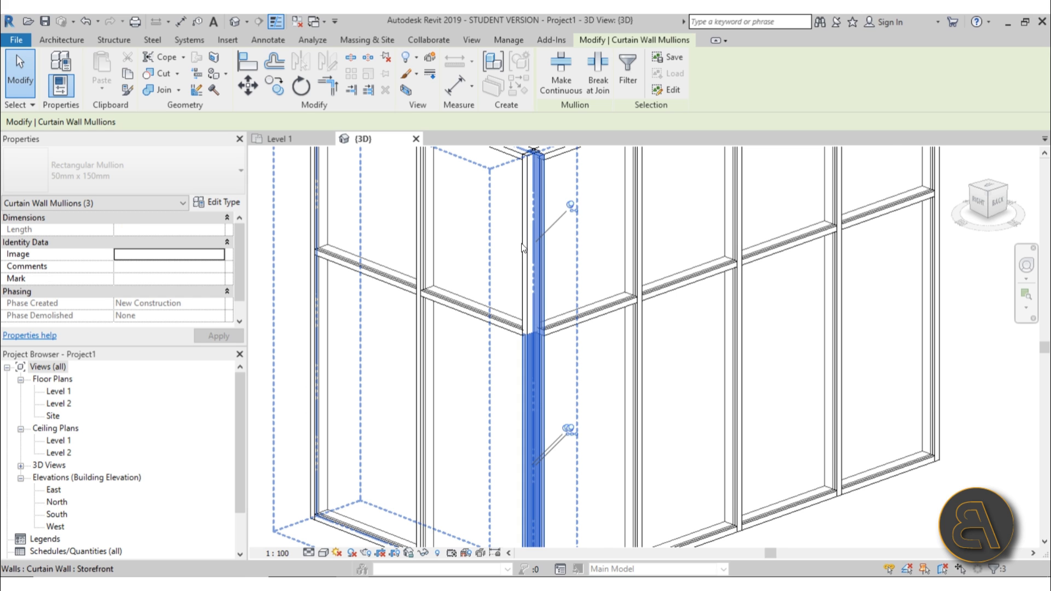
key(Tab)
key(Tab)
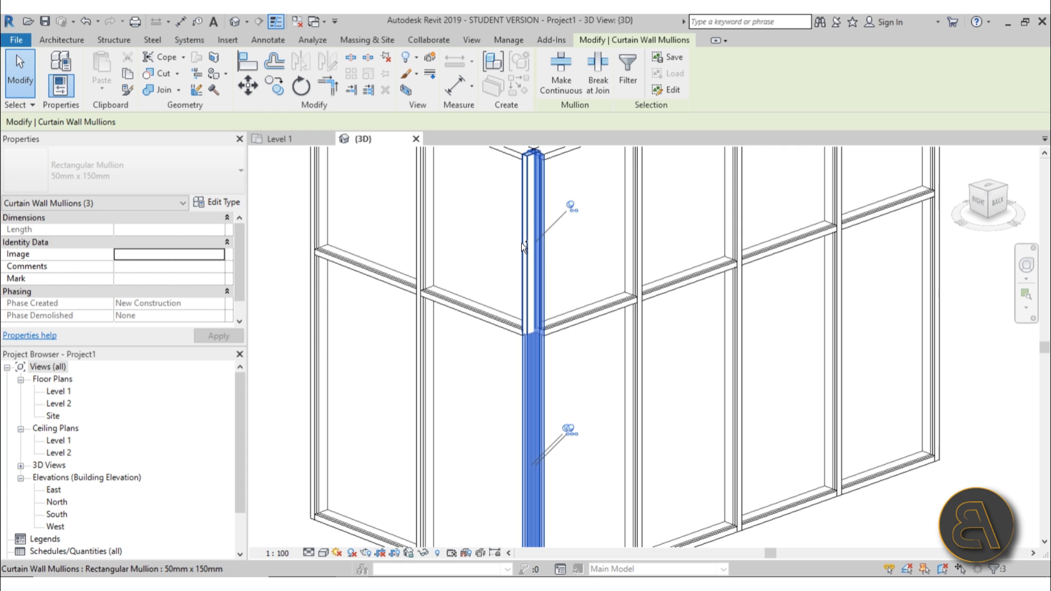
ctrl+click(521, 242)
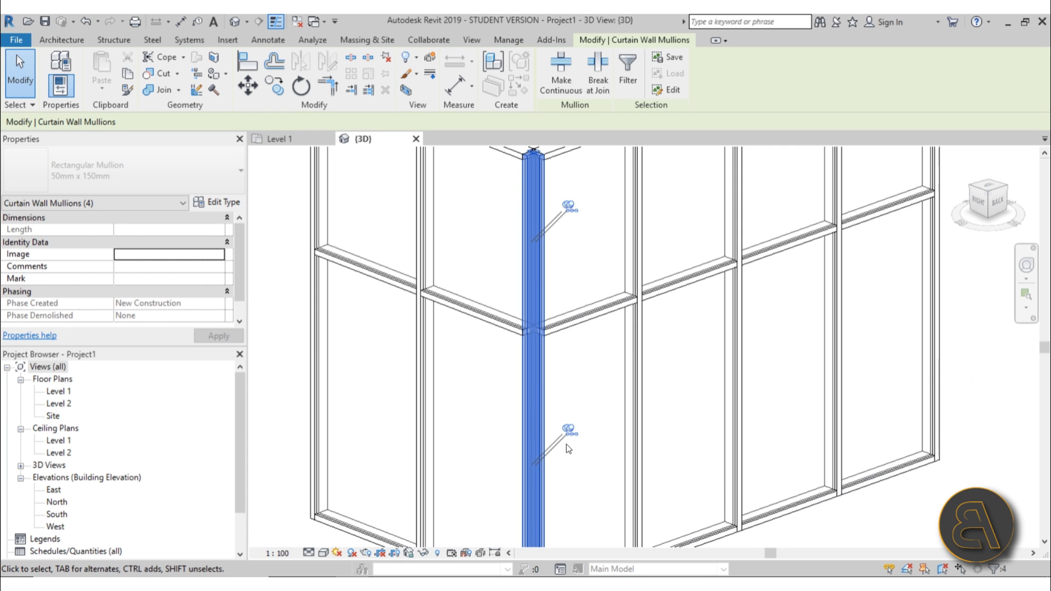
Unpin the four selected corner mullions so that their type can be changed
scroll(567, 200, up, 4)
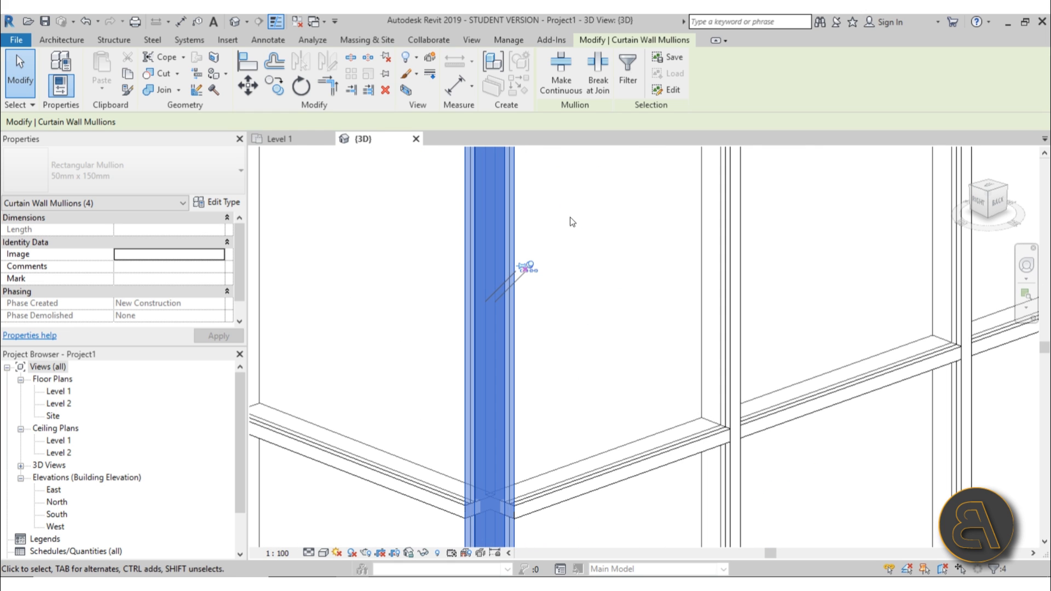
scroll(556, 205, down, 4)
scroll(547, 426, up, 3)
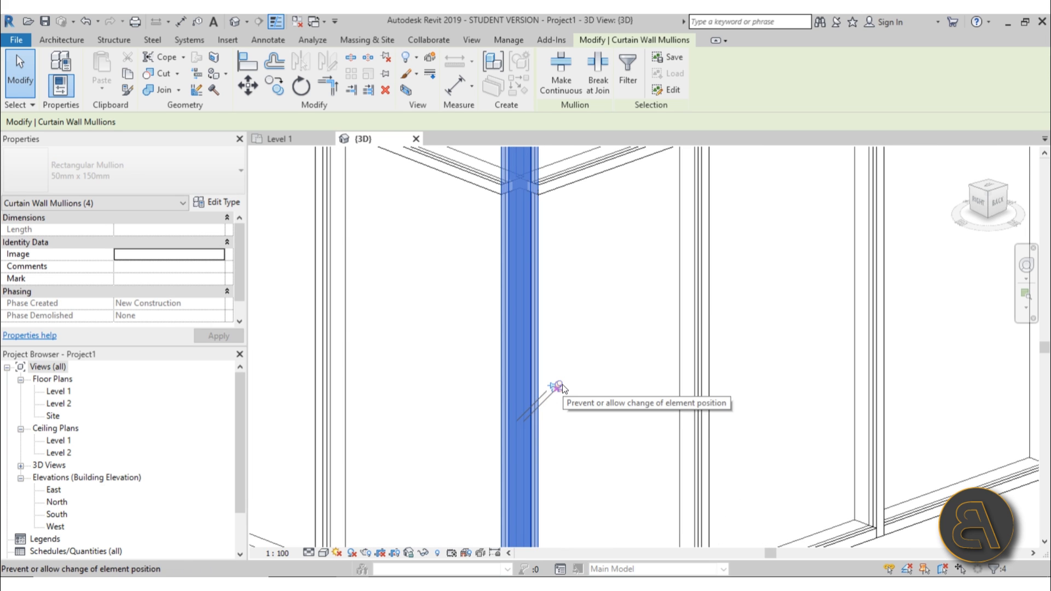
click(546, 394)
scroll(539, 356, down, 3)
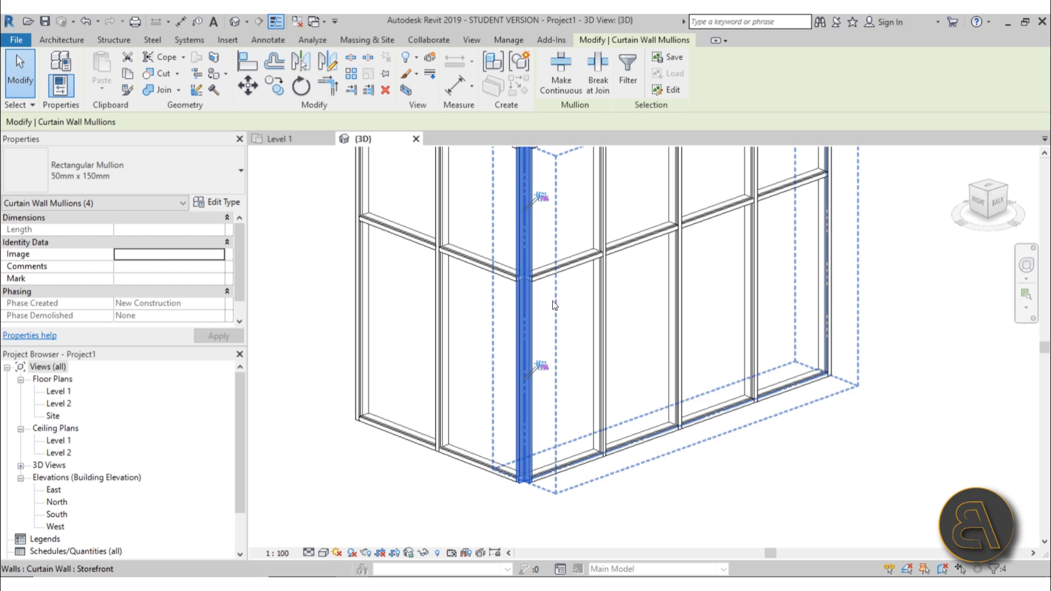
Change the selected corner mullions to Trapezoid Mullion 1, delete the overlapping elements to resolve the error, and clear the selection
click(137, 170)
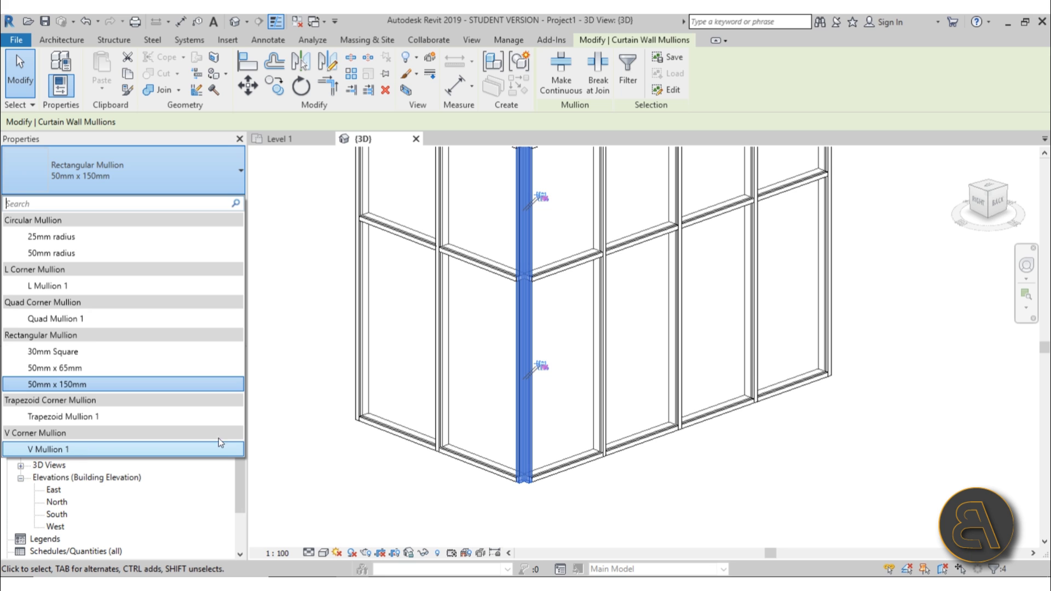
click(57, 417)
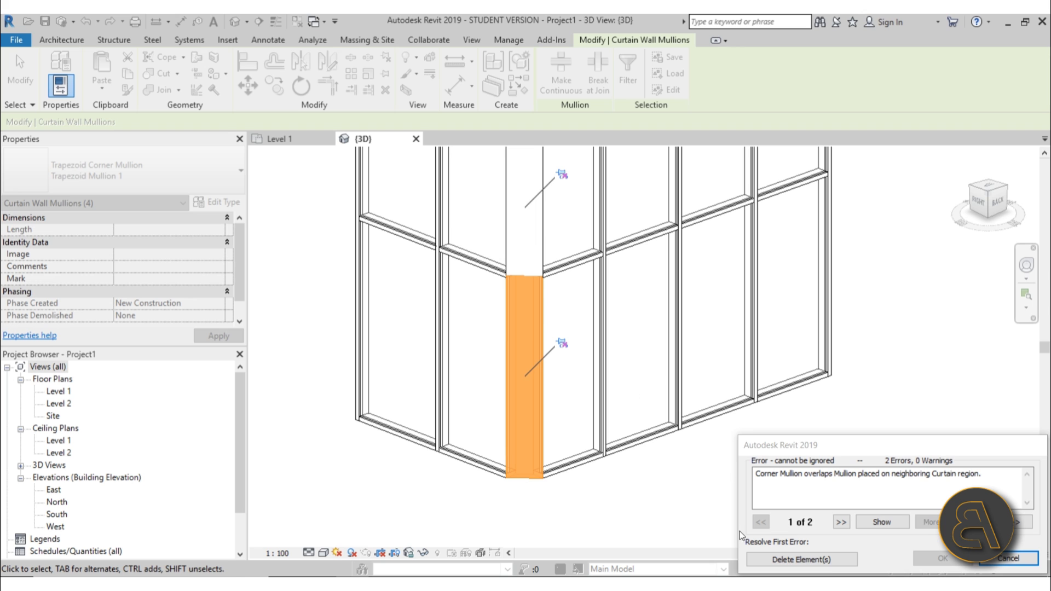
click(792, 560)
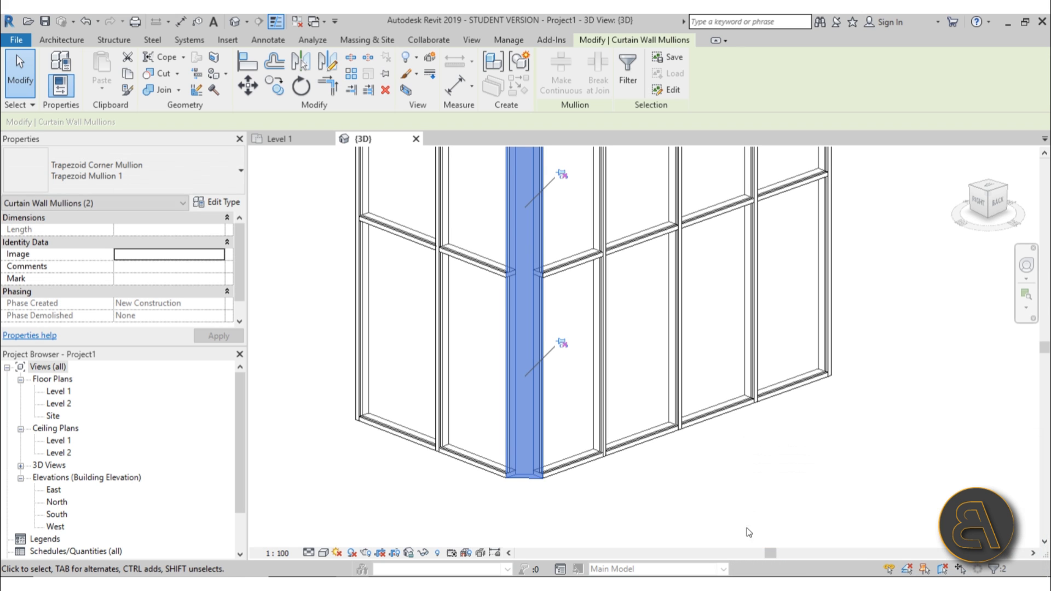
scroll(530, 509, down, 3)
scroll(526, 372, up, 2)
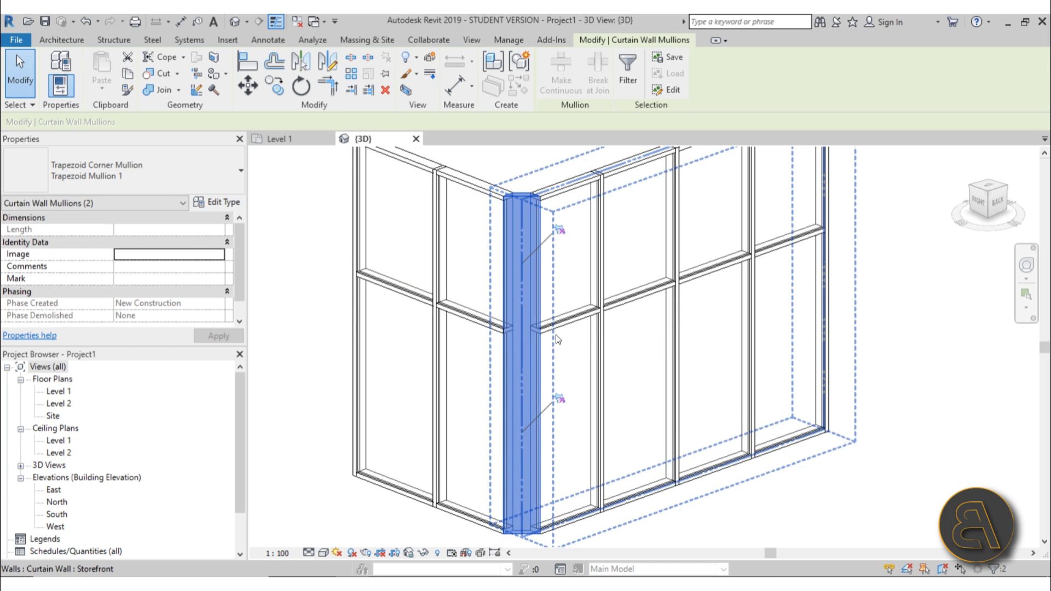
key(Escape)
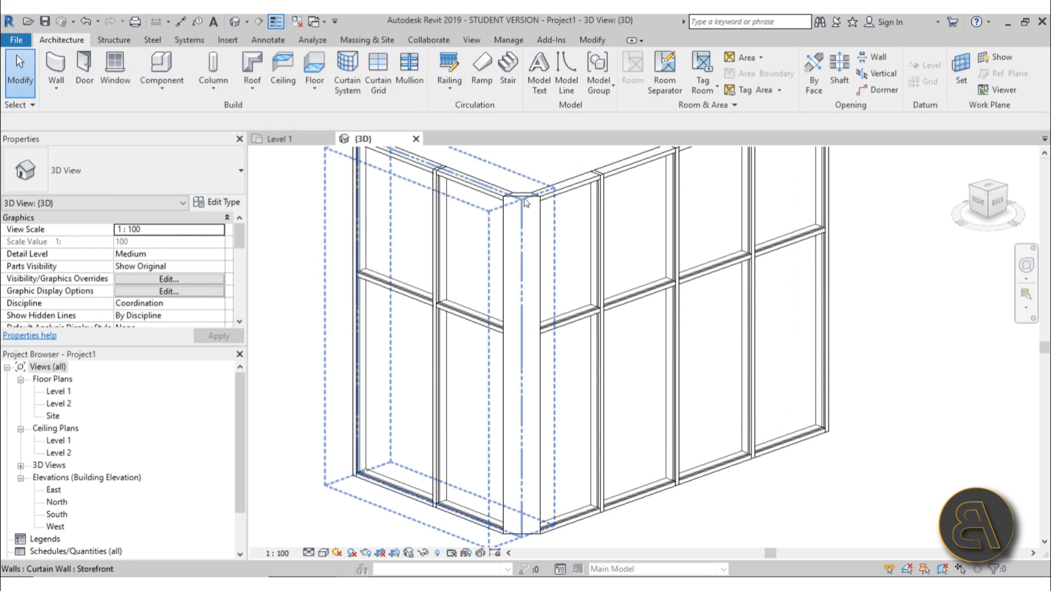
Examine the upper and lower trapezoid corner mullions and how they join the two curtain walls
click(524, 195)
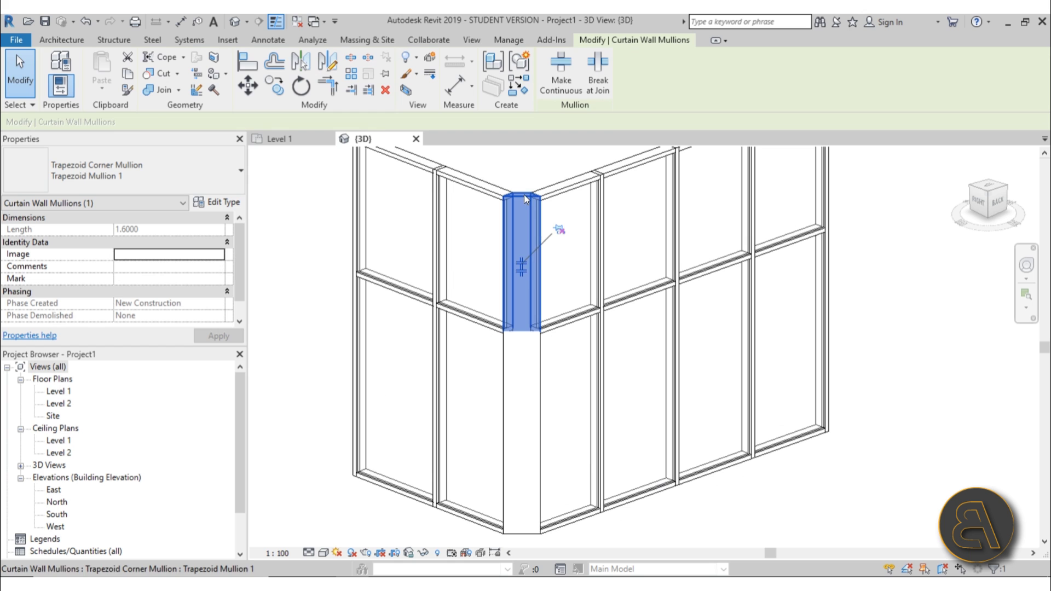
click(525, 526)
click(628, 538)
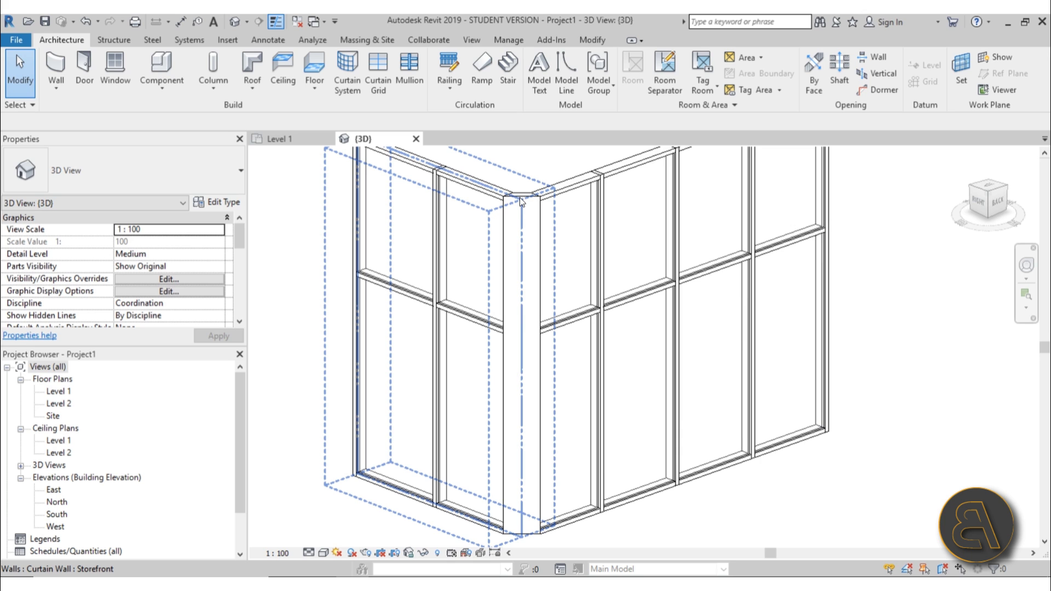
scroll(517, 191, up, 2)
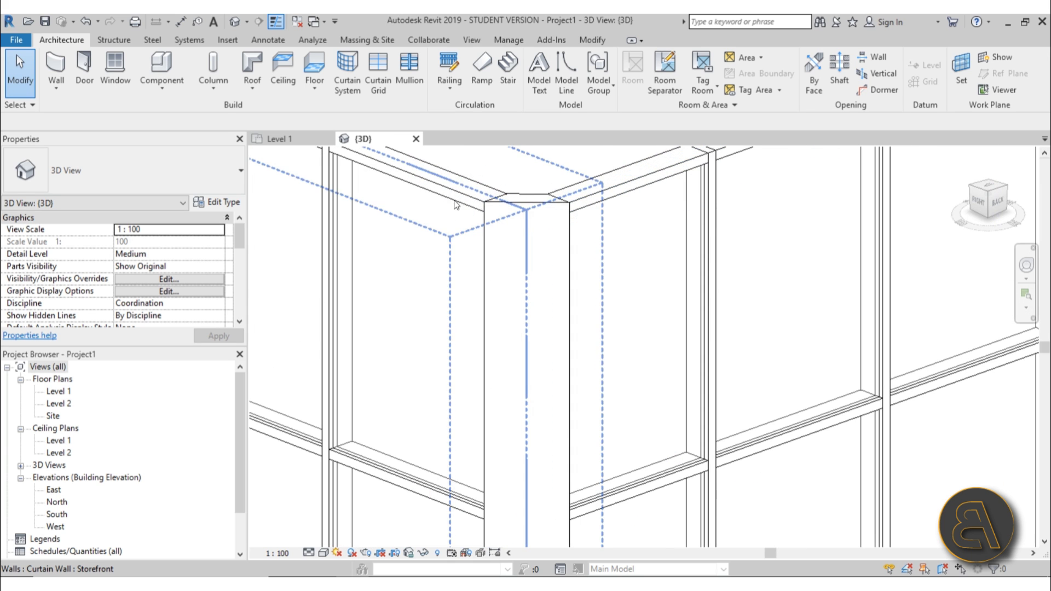
scroll(507, 195, down, 1)
scroll(511, 307, down, 3)
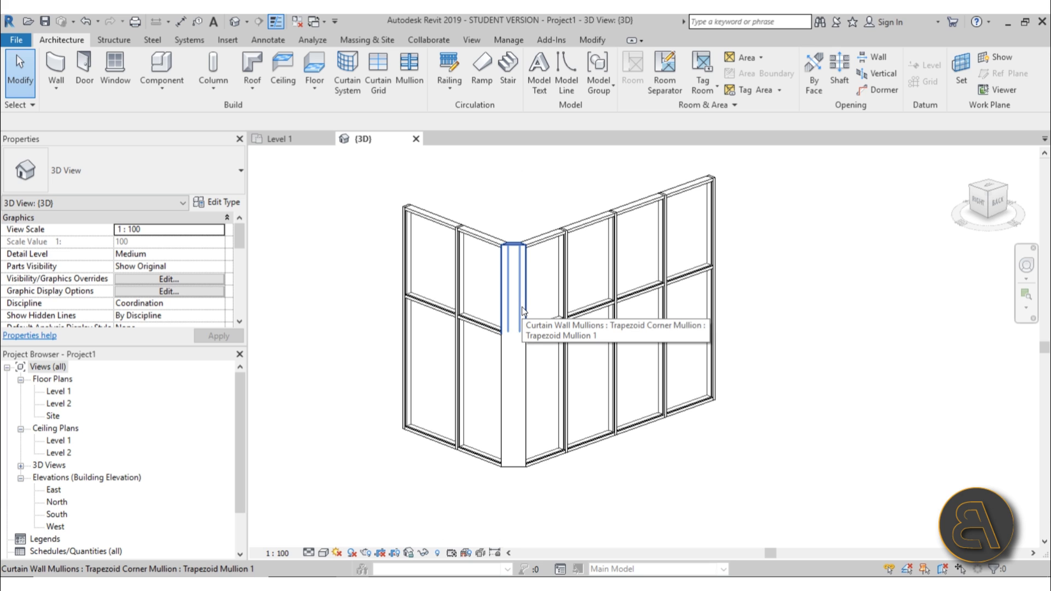
middle_drag(683, 454, 671, 459)
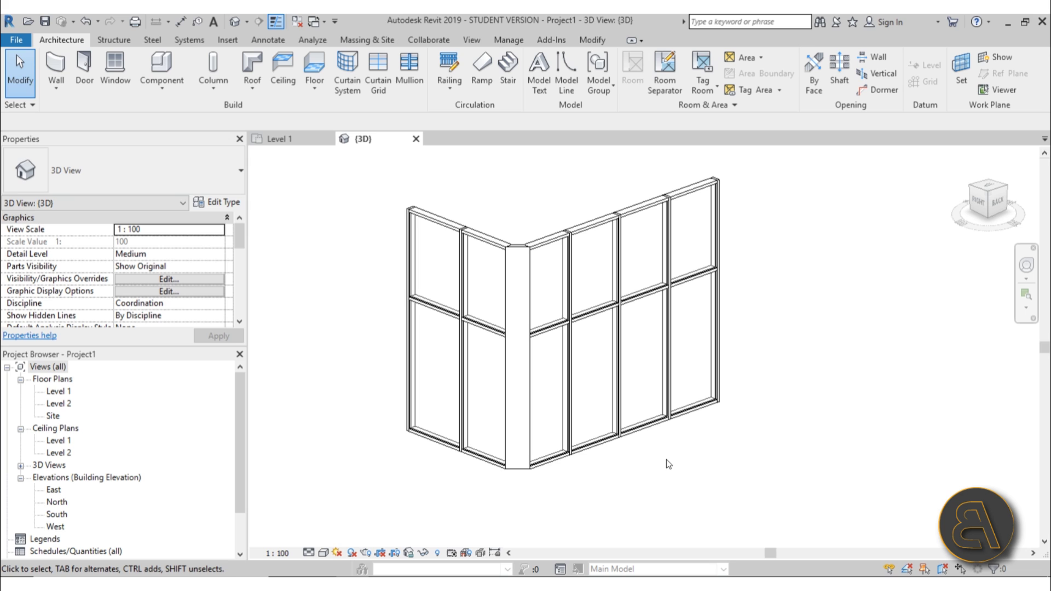
middle_drag(739, 436, 730, 439)
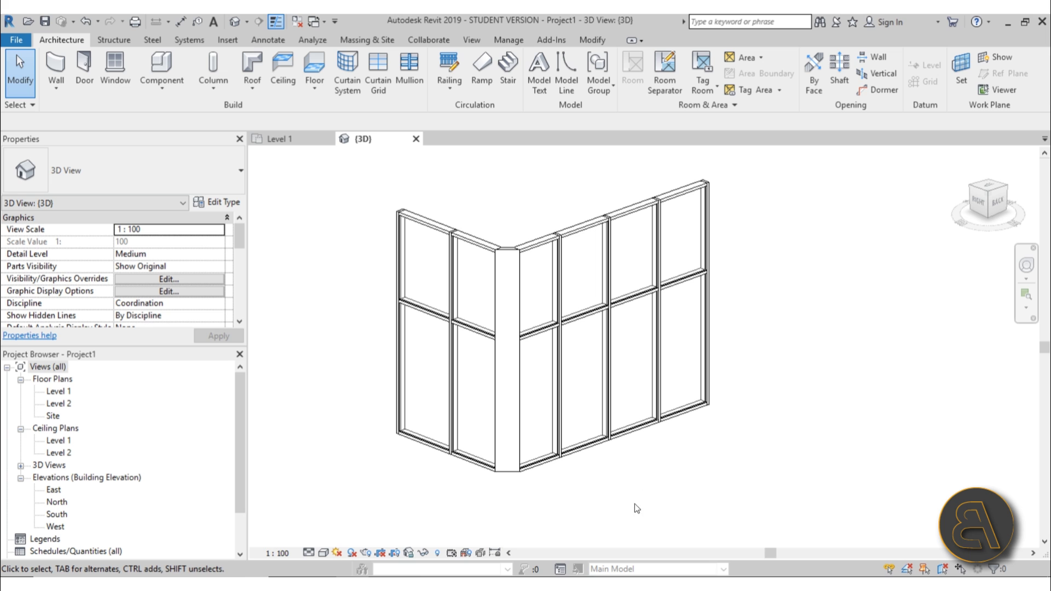
Set the Cost of the 50mm x 150mm Rectangular Mullion type to 50, using a bottom mullion of the longer wall
scroll(610, 488, up, 3)
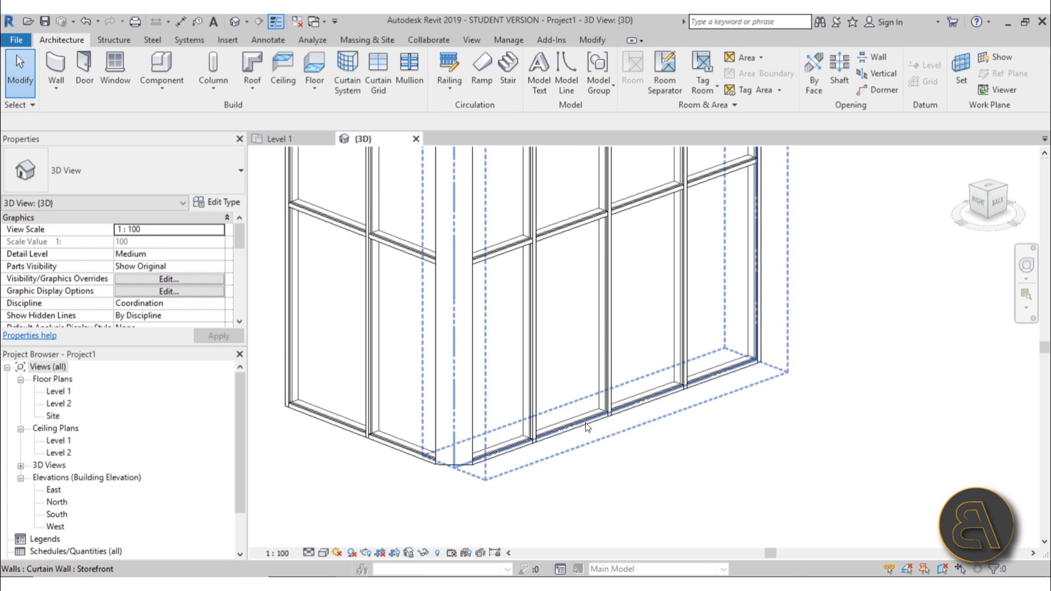
key(Tab)
key(Tab)
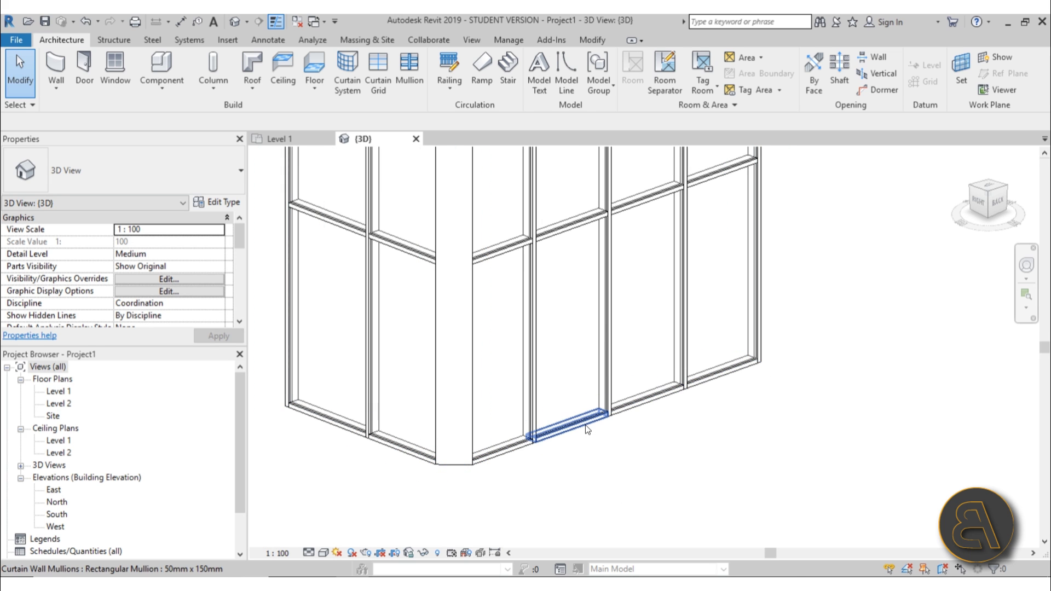
click(585, 424)
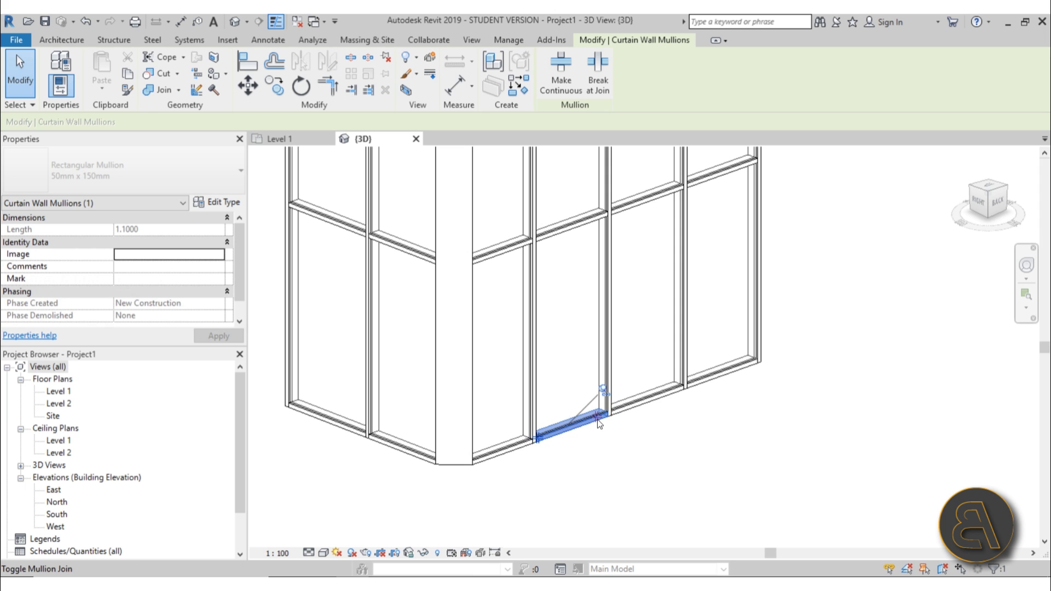
click(215, 203)
scroll(333, 302, down, 3)
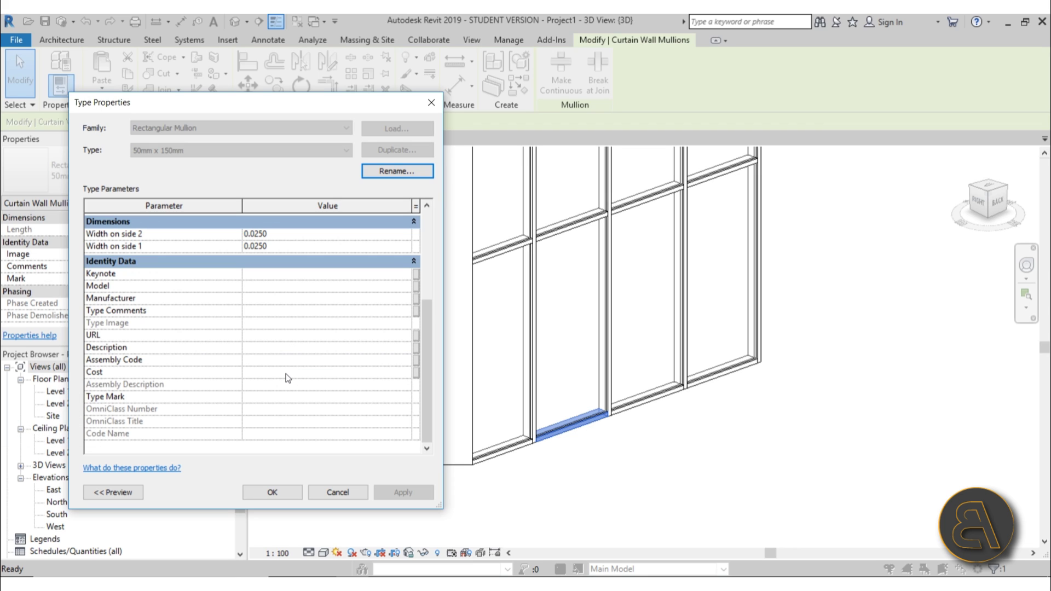
click(339, 372)
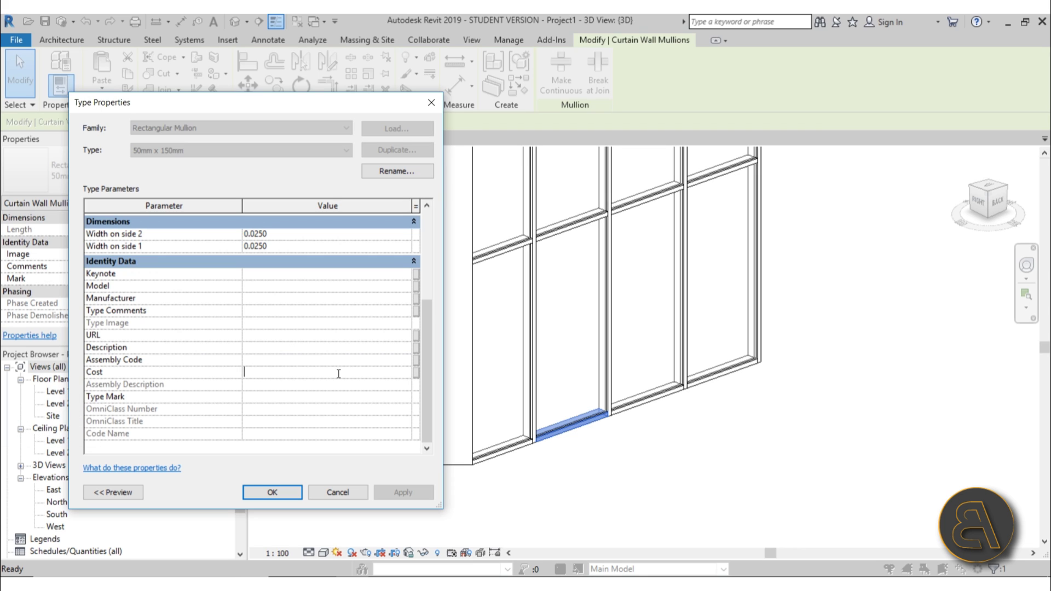
text(50)
click(403, 491)
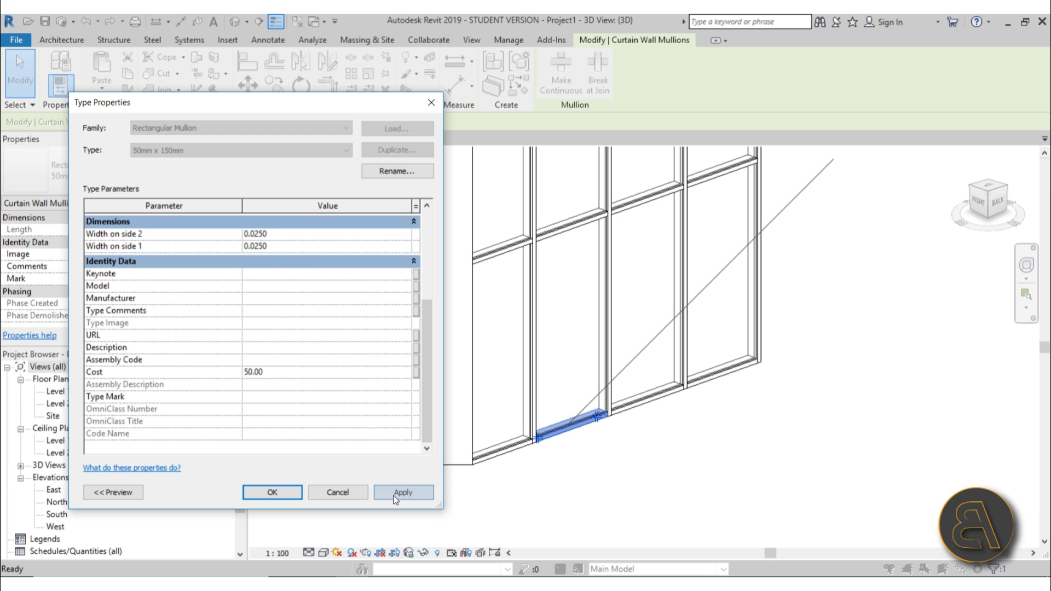
click(272, 492)
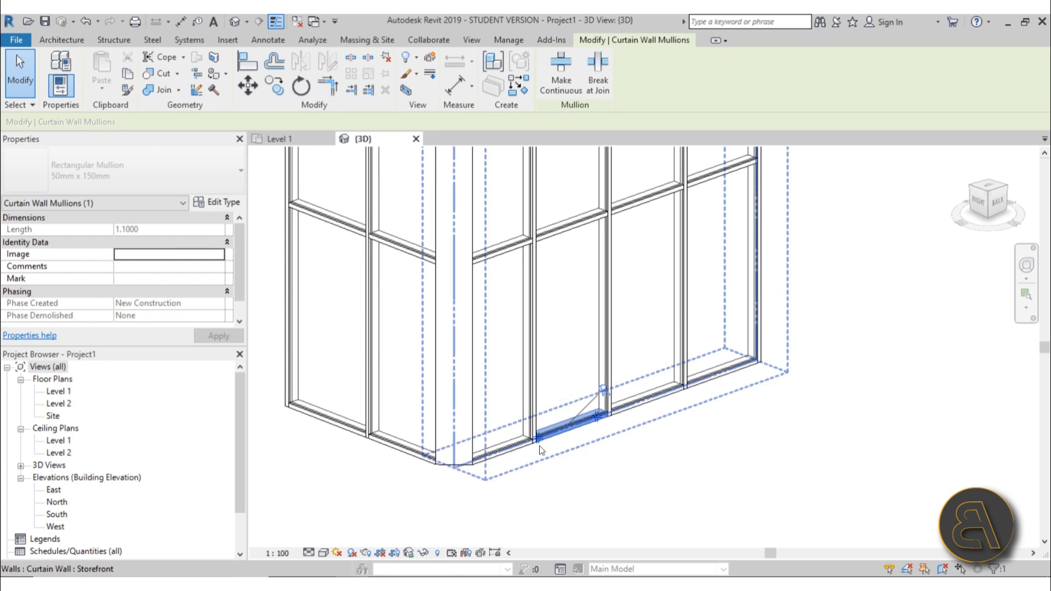
click(681, 457)
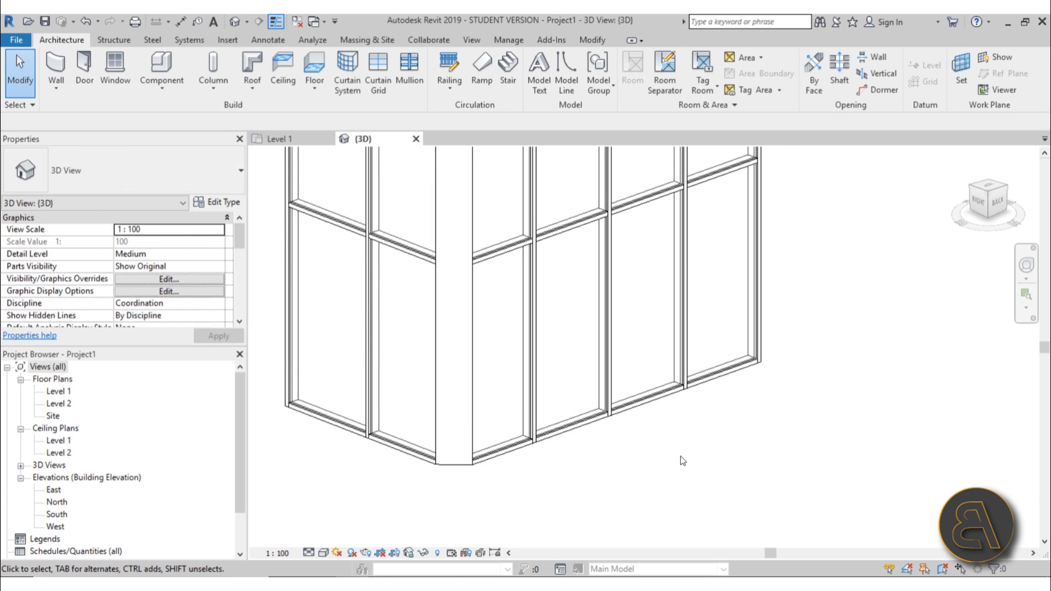
Set the Cost of the Trapezoid Mullion 1 type to 150, using the lower corner mullion
click(455, 464)
click(225, 207)
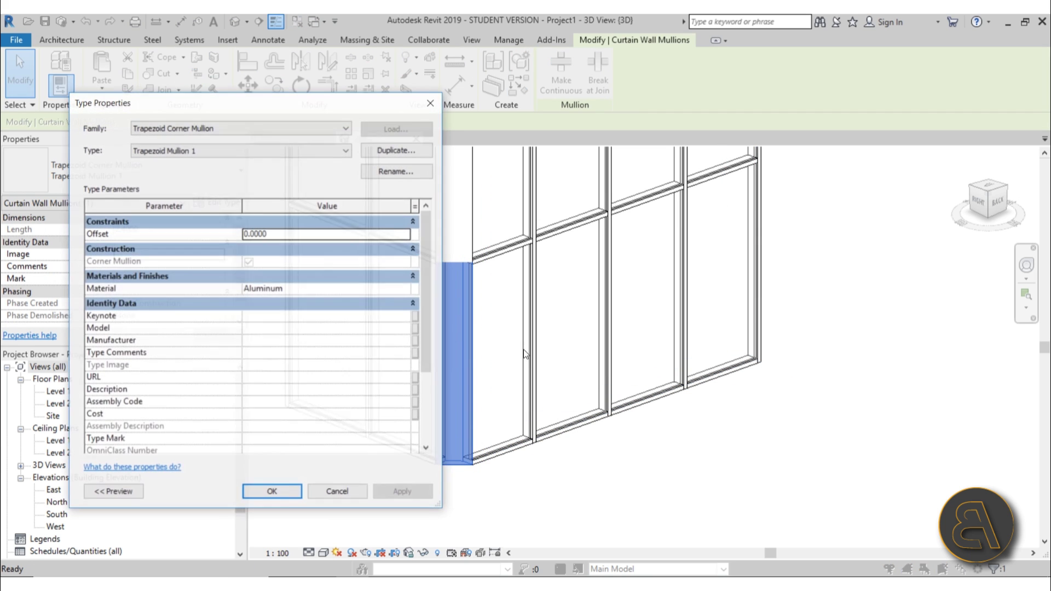
scroll(347, 364, down, 3)
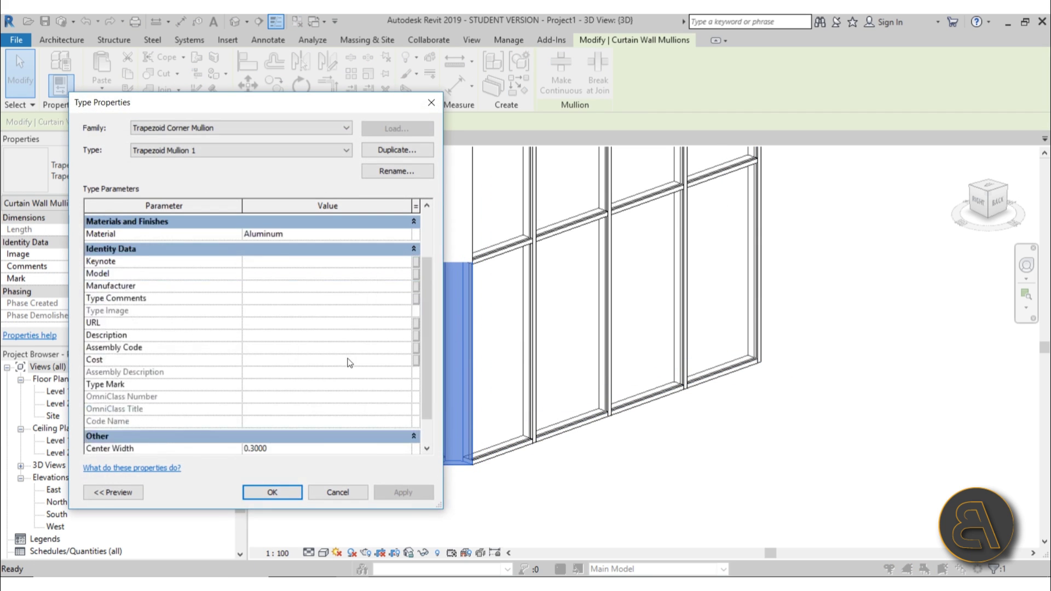
click(259, 333)
text(150)
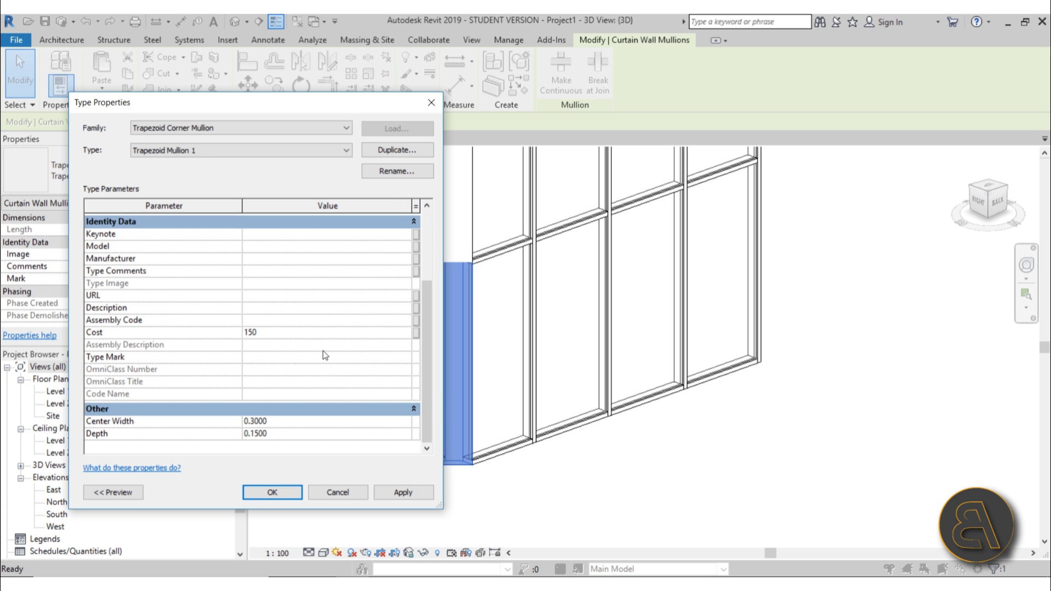
click(403, 492)
click(277, 492)
click(647, 482)
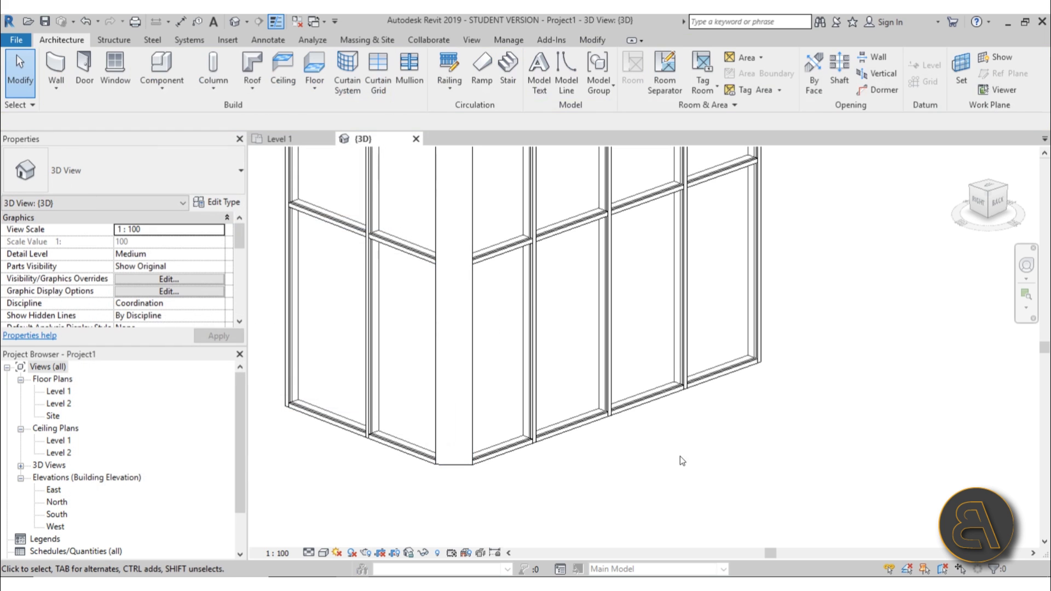
Set the Cost of the Glazed System Panel type to 200, using a lower panel of the longer wall, and clear the selection
key(Tab)
key(Tab)
key(Tab)
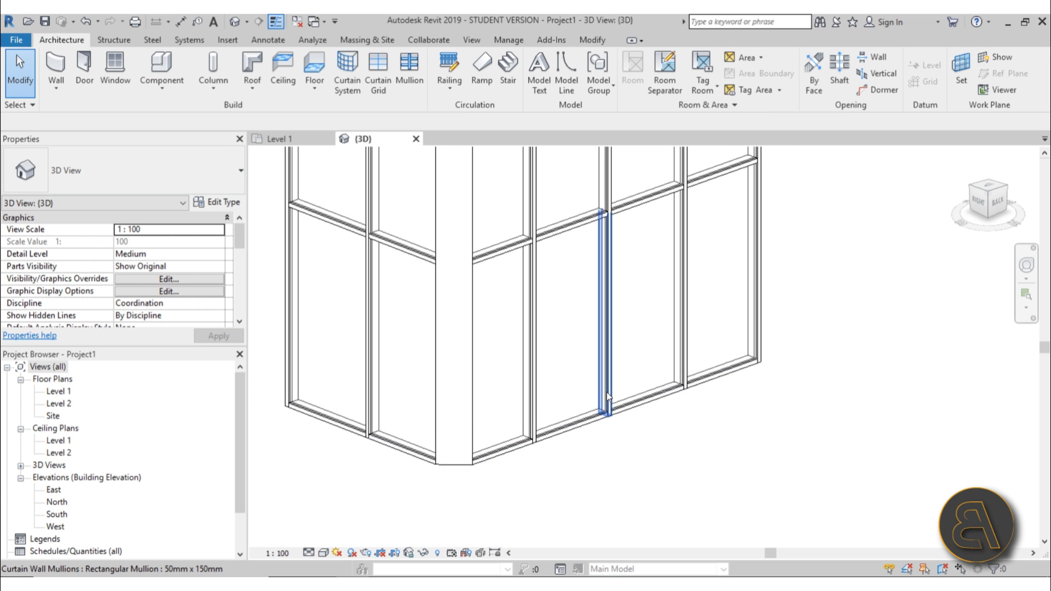
click(607, 396)
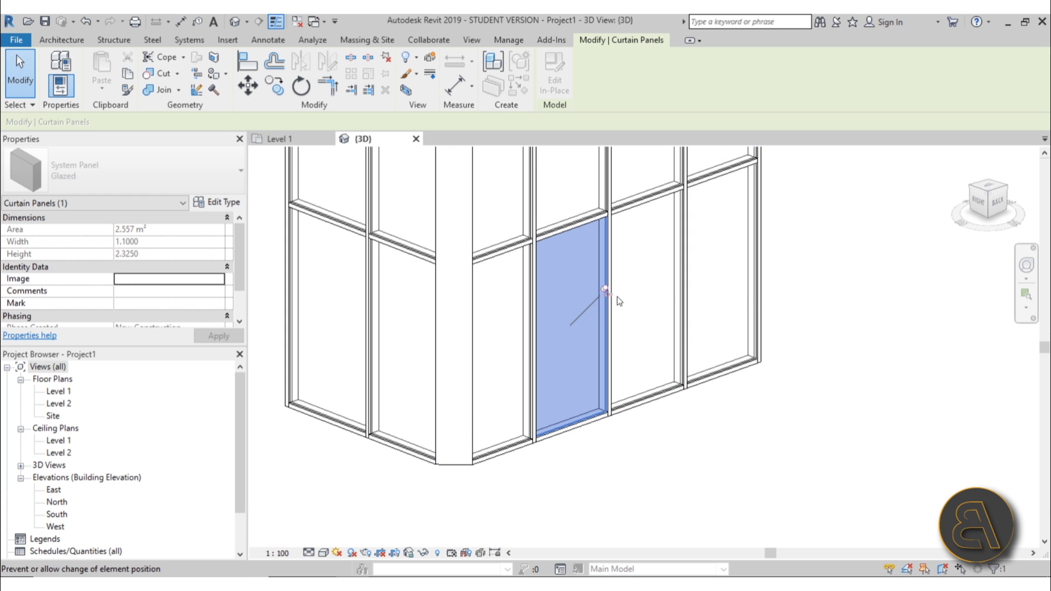
click(220, 206)
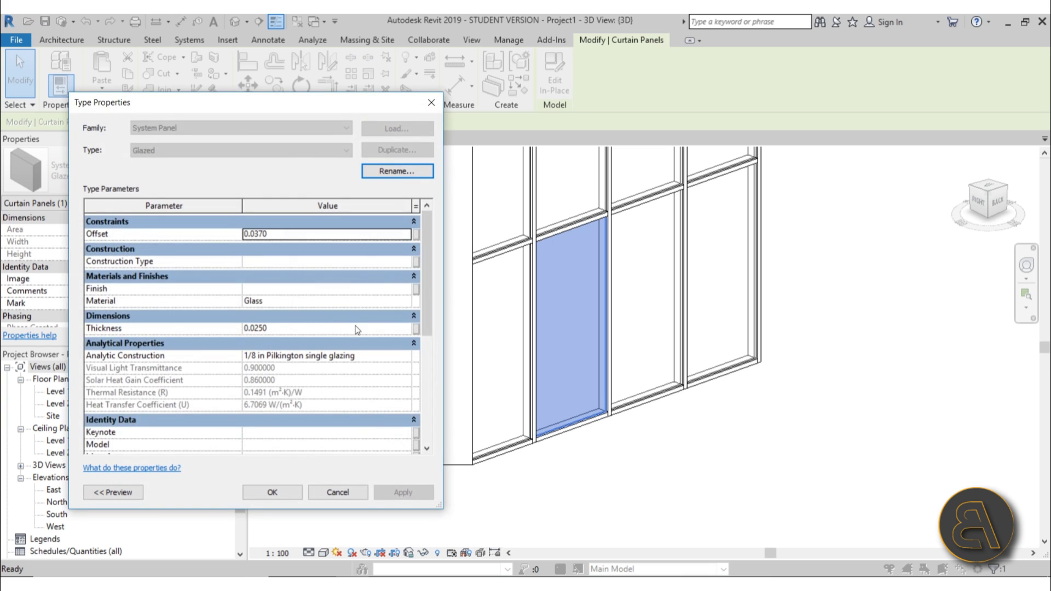
scroll(331, 289, down, 5)
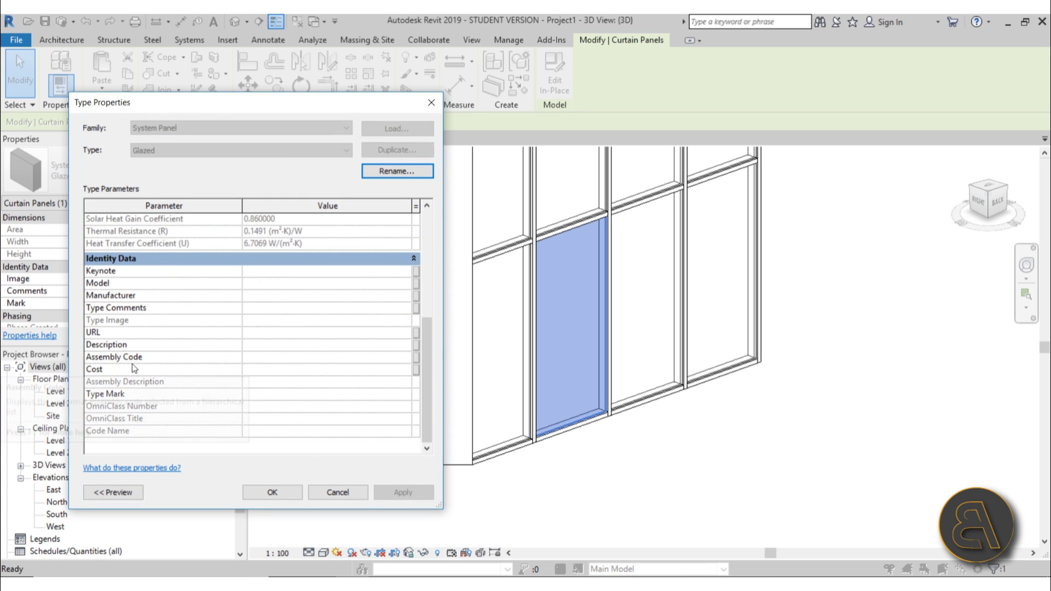
click(266, 370)
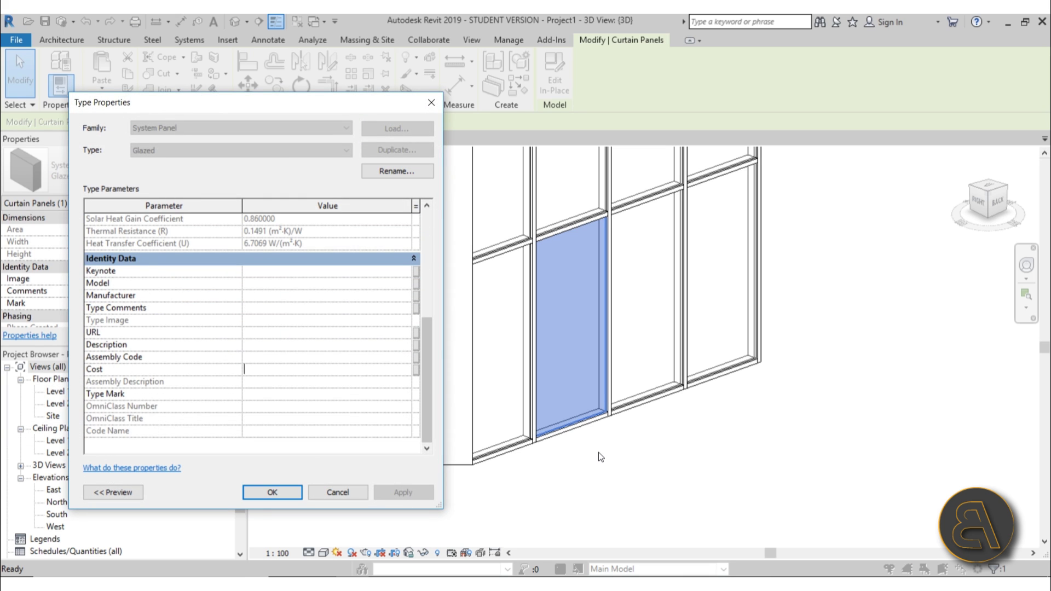
text(200)
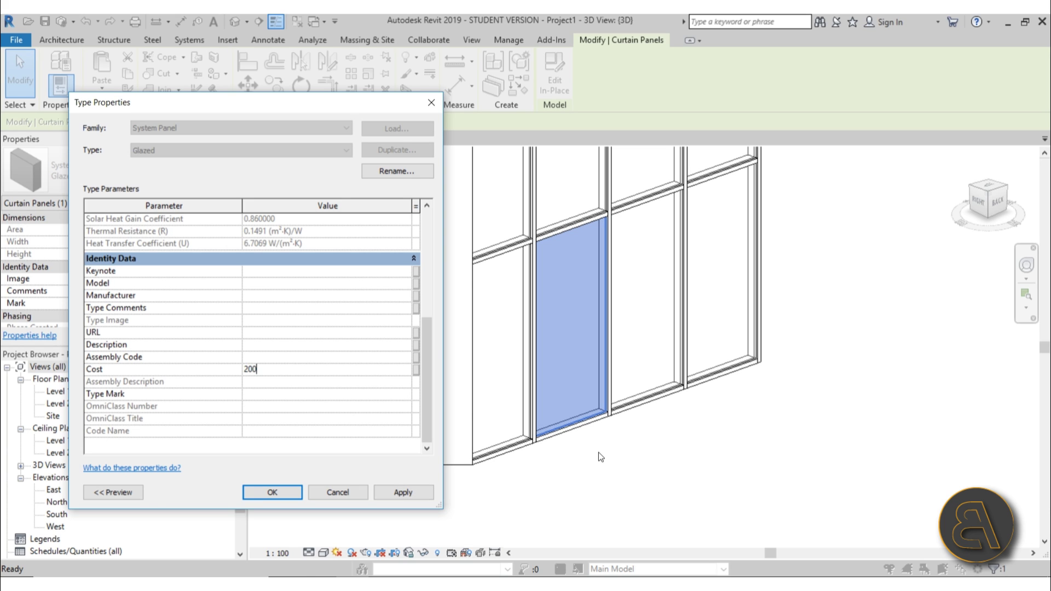
click(383, 492)
click(287, 492)
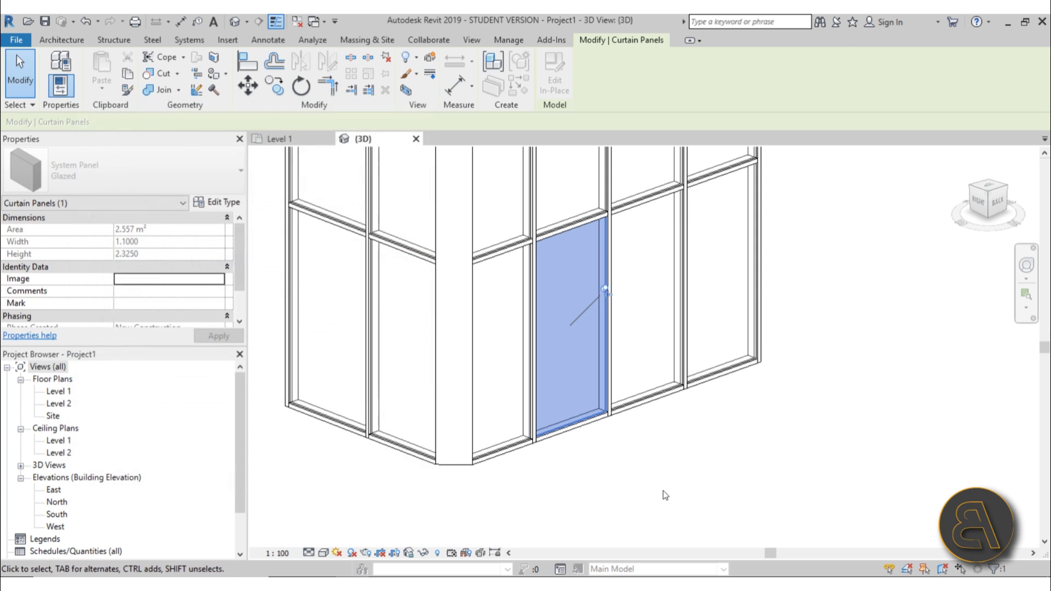
click(662, 490)
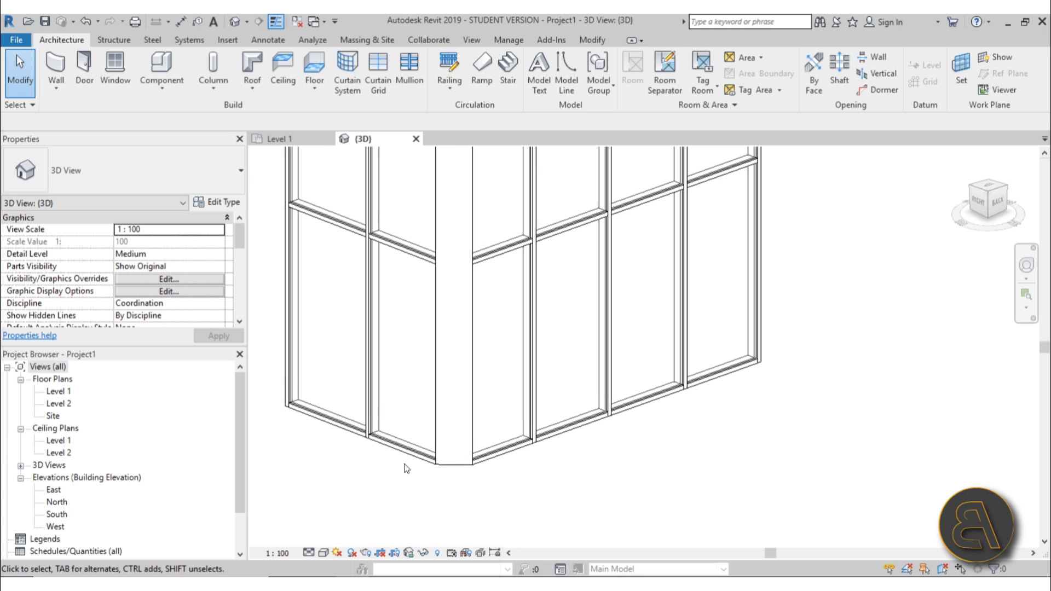
Create a new building component schedule for the Curtain Panels category with the New Construction phase
scroll(641, 464, down, 2)
middle_drag(596, 458, 647, 495)
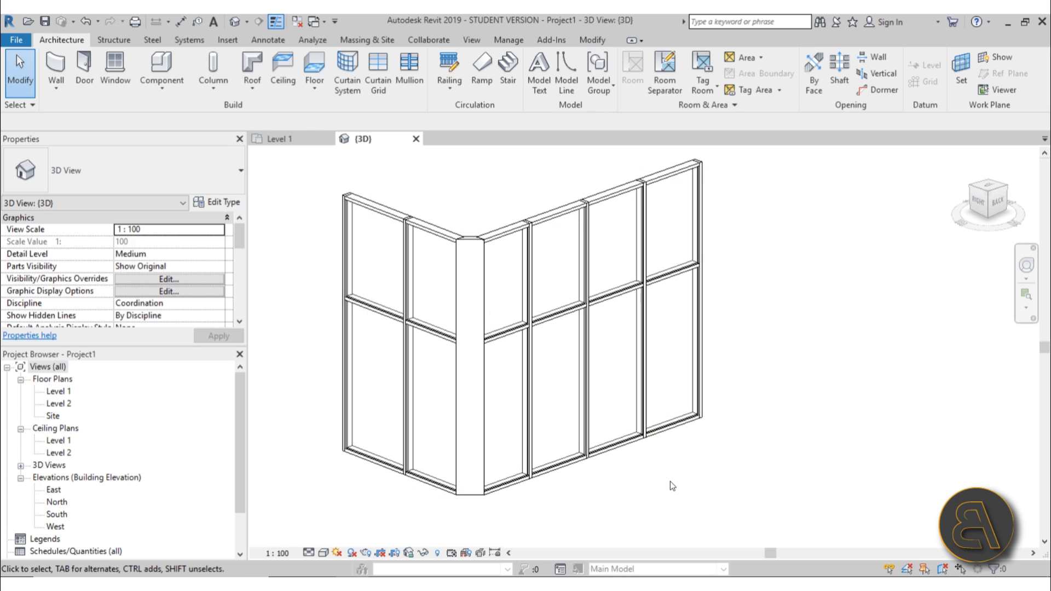
scroll(166, 416, down, 2)
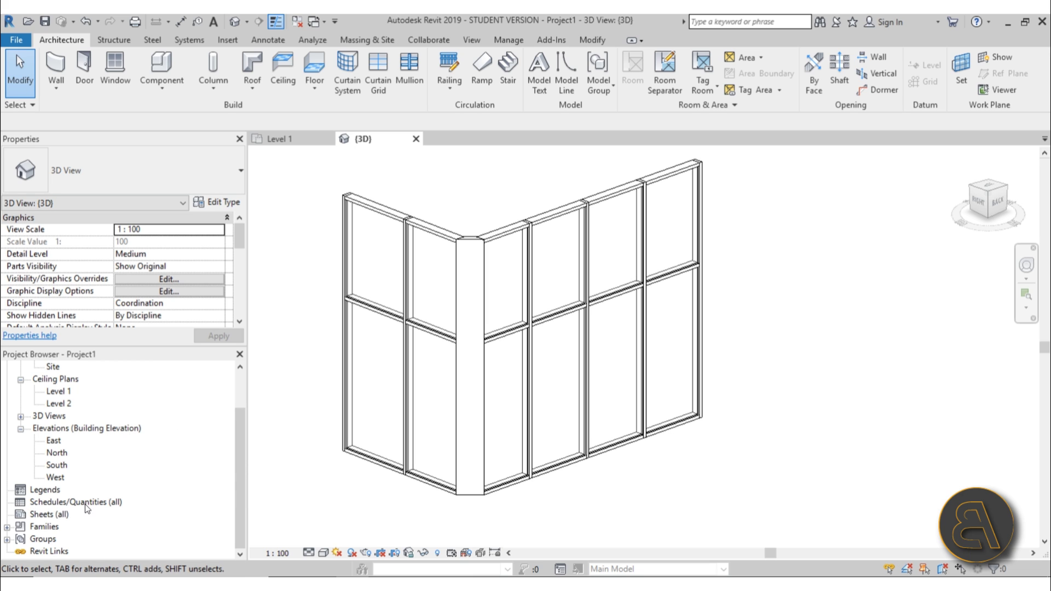
right_click(103, 502)
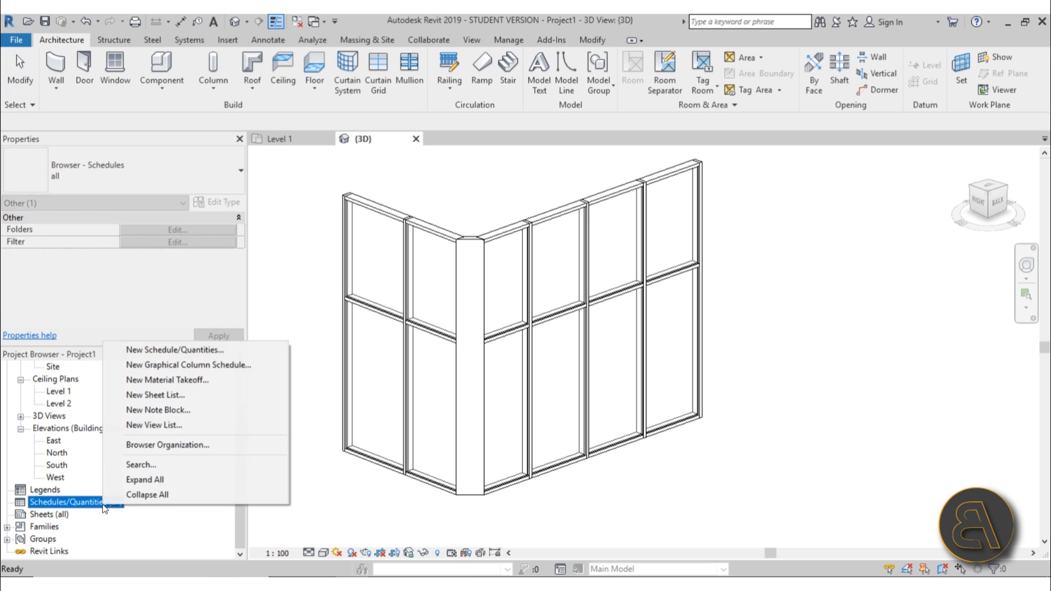
click(156, 351)
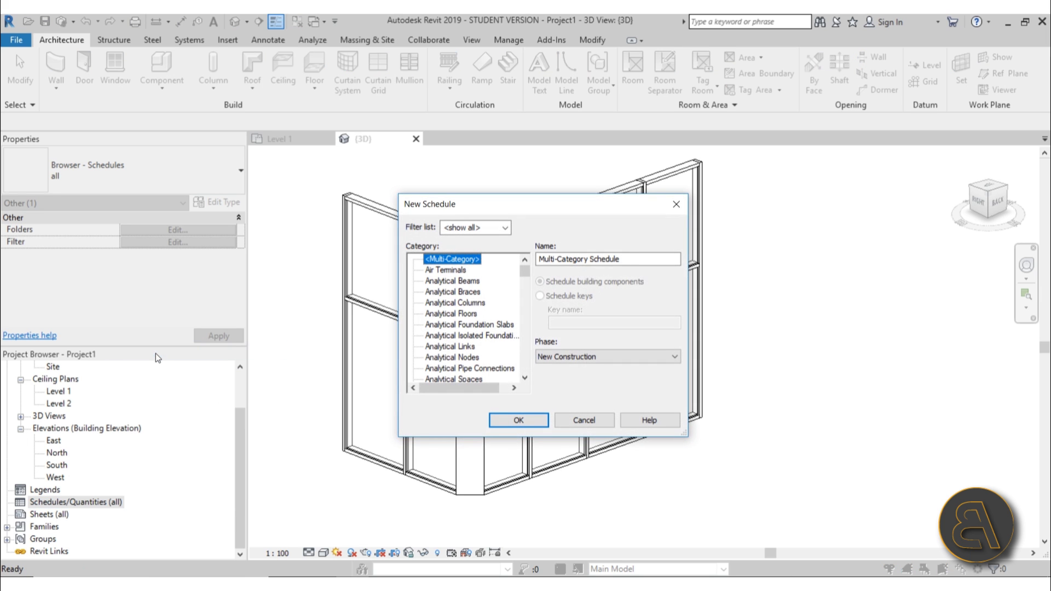
drag(453, 211, 354, 186)
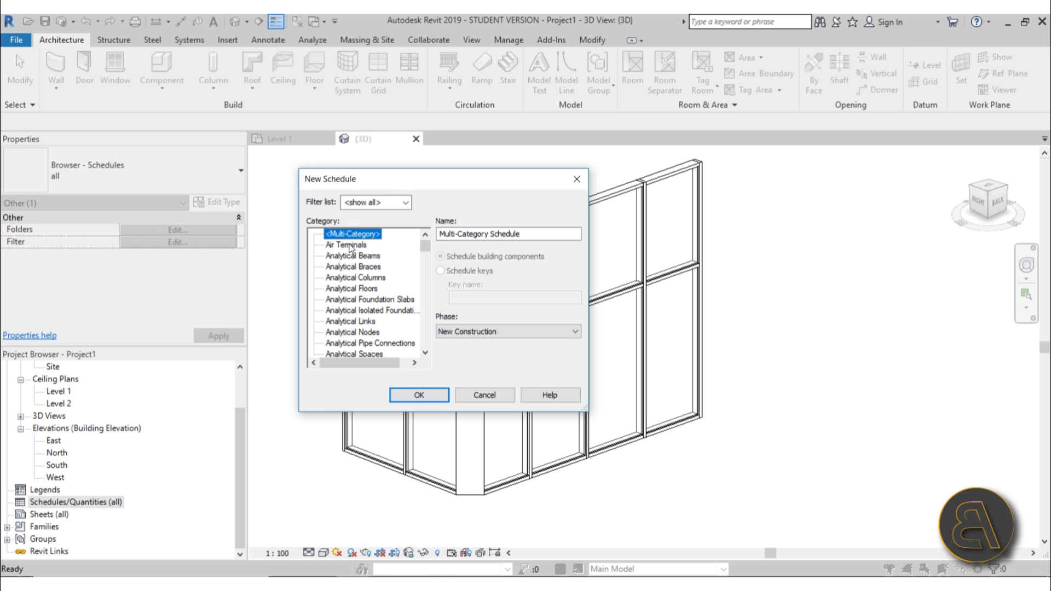
scroll(382, 257, down, 3)
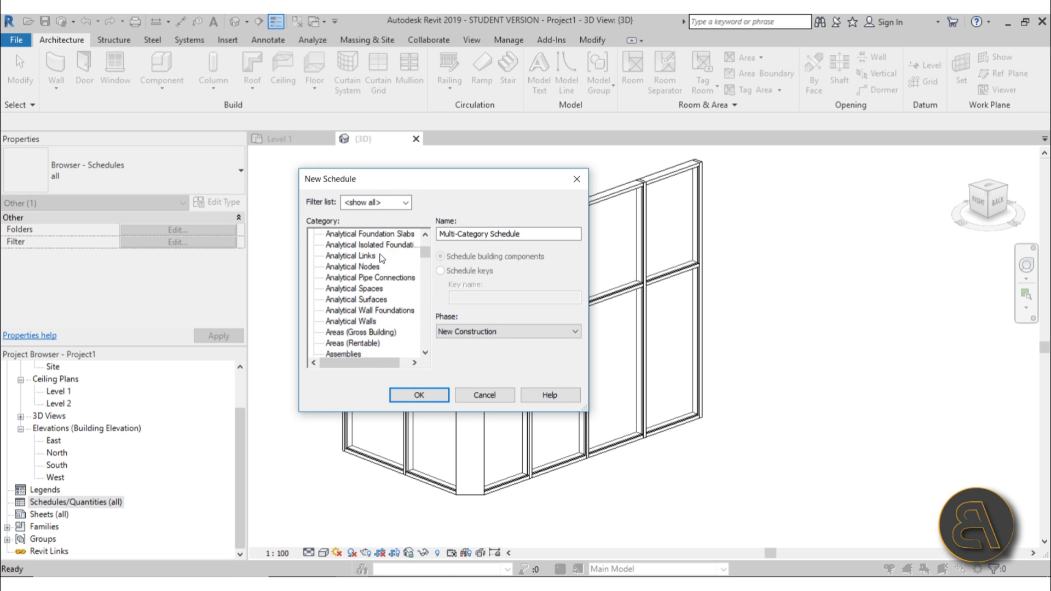
scroll(382, 257, down, 4)
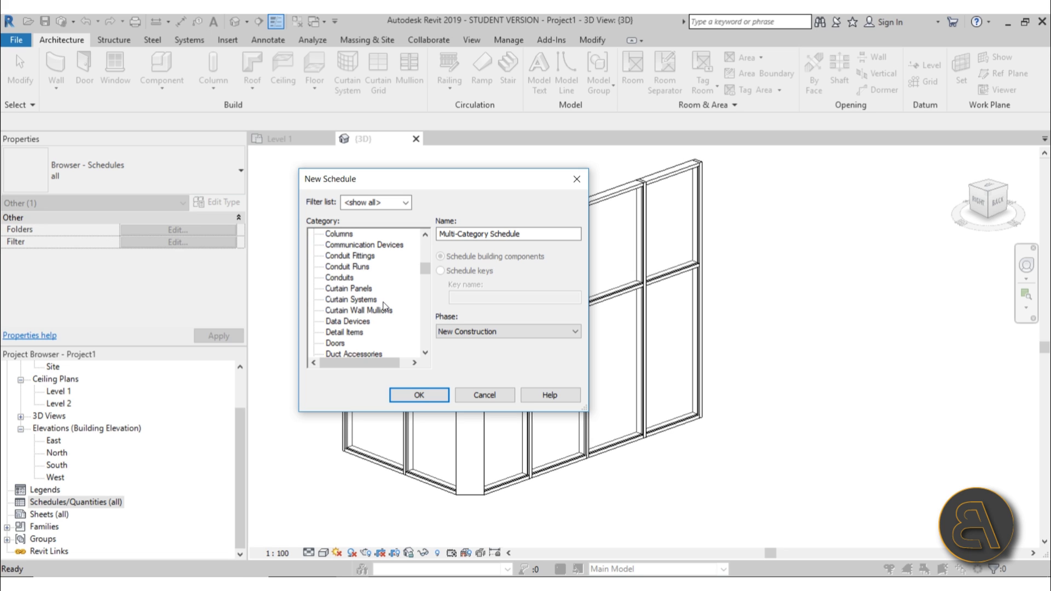
click(365, 289)
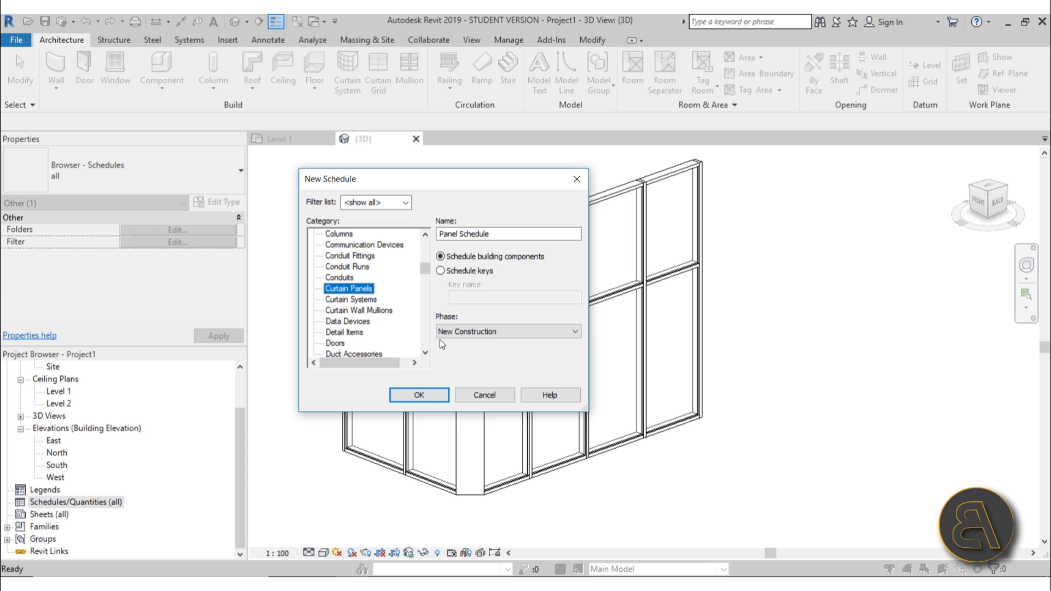
click(418, 396)
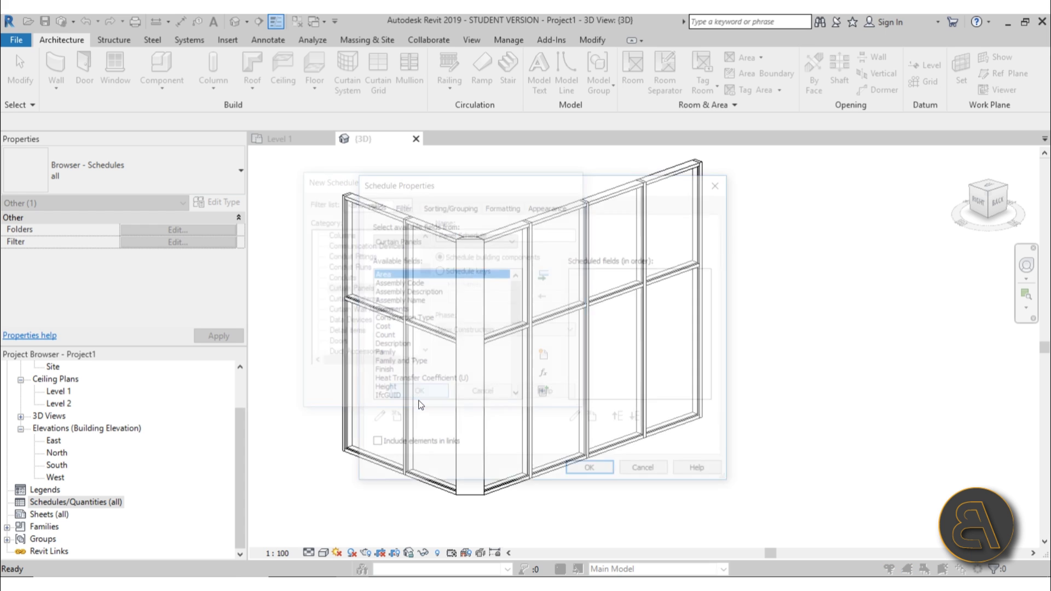
Add the Family and Type, Height and Width fields to the panel schedule, in that order
drag(563, 182, 505, 174)
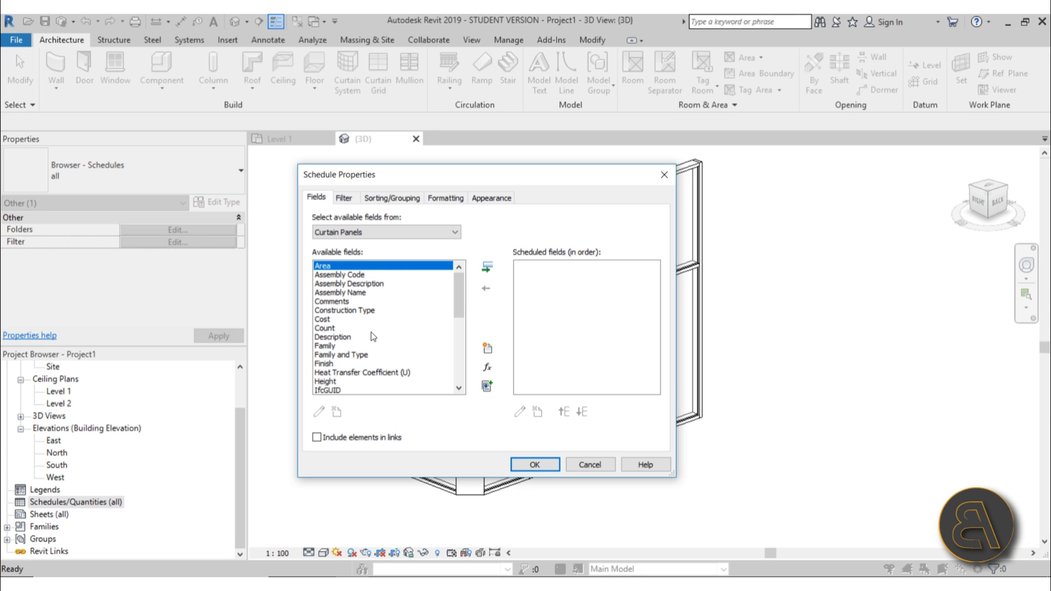
click(361, 355)
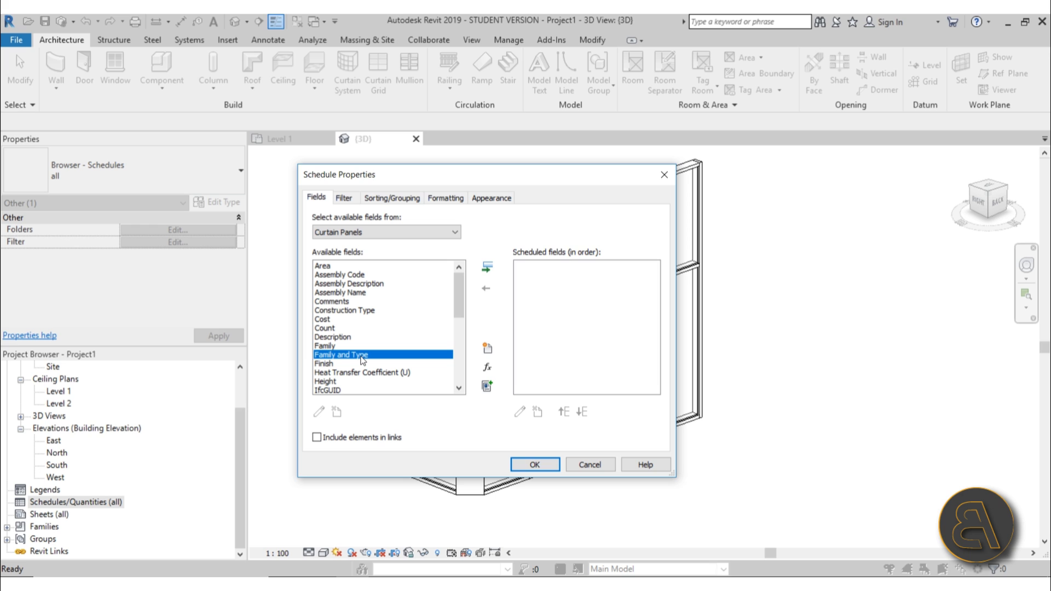
click(485, 267)
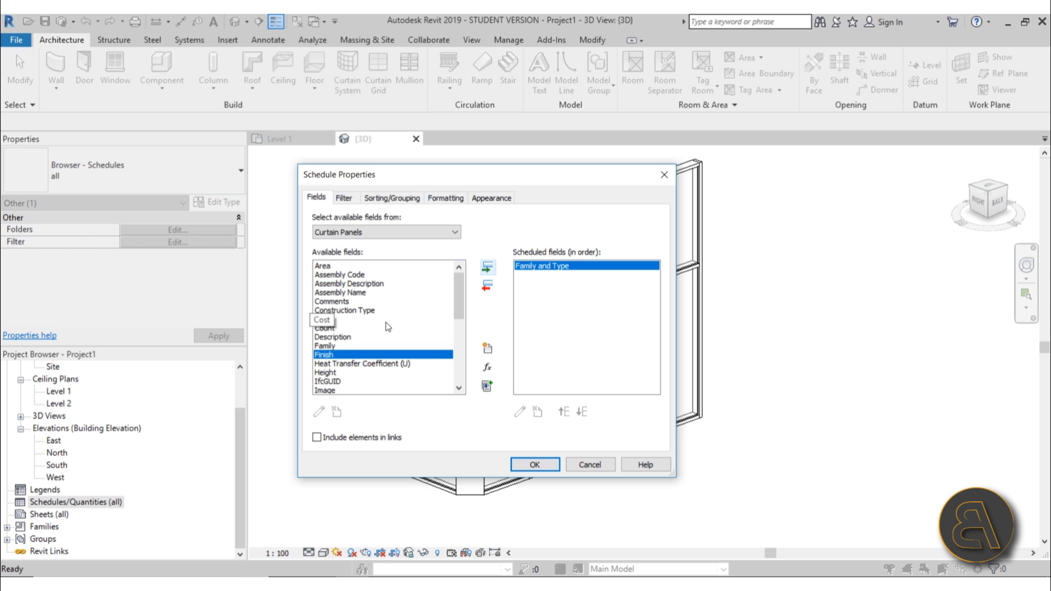
scroll(336, 326, down, 2)
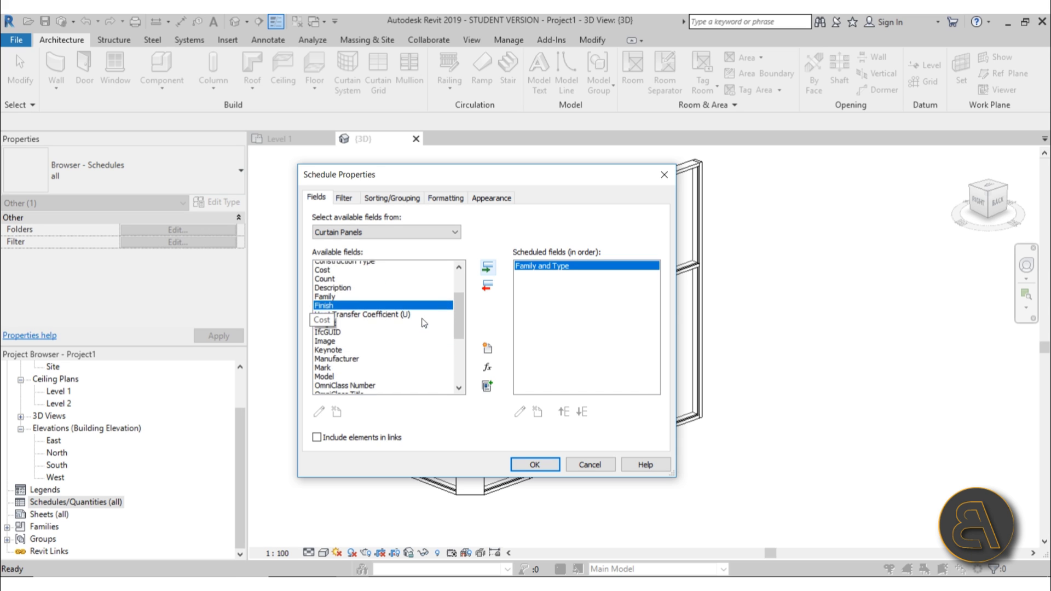
click(332, 320)
click(487, 266)
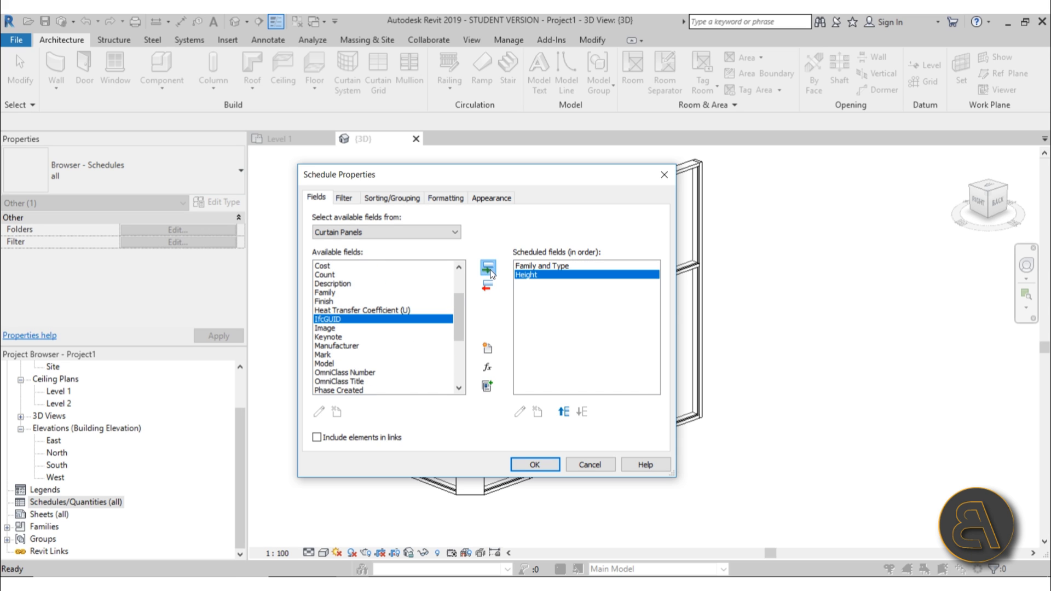
scroll(355, 337, down, 3)
scroll(355, 337, down, 2)
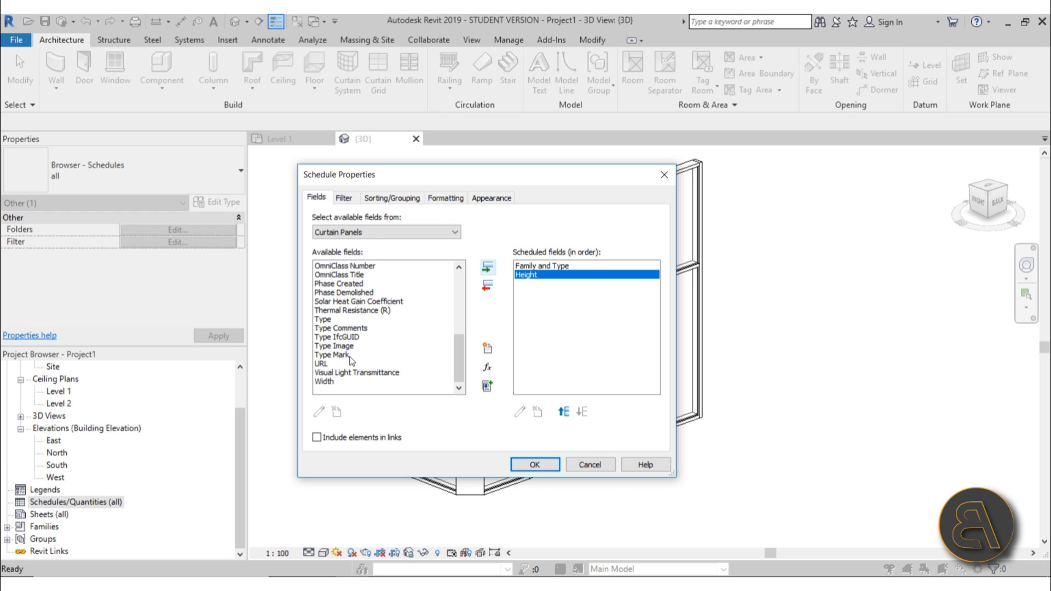
click(325, 382)
click(487, 268)
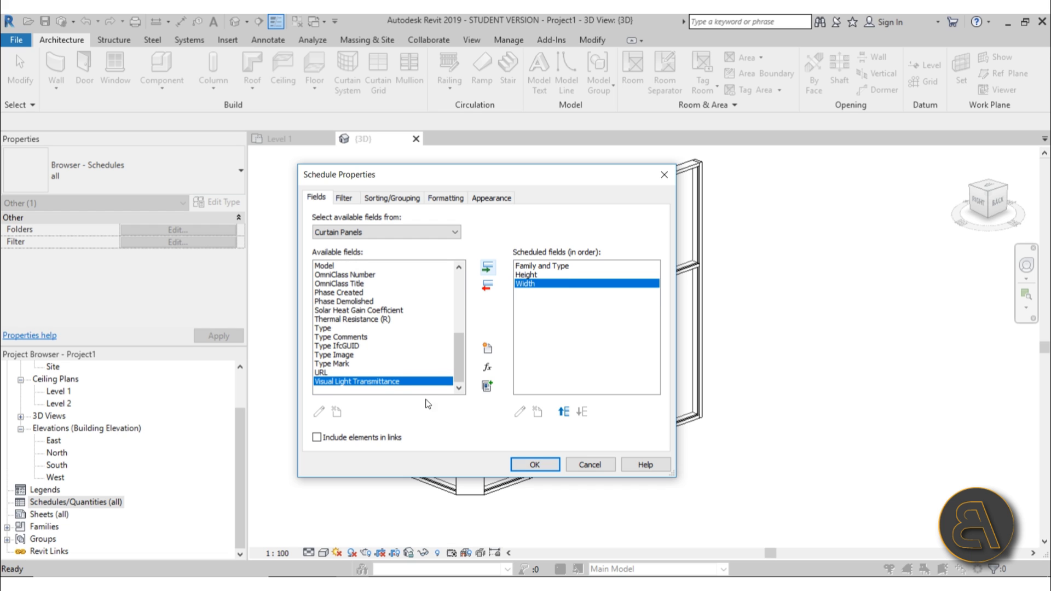
Add the Area and Cost fields after Width in the panel schedule
scroll(359, 364, up, 2)
scroll(359, 364, up, 4)
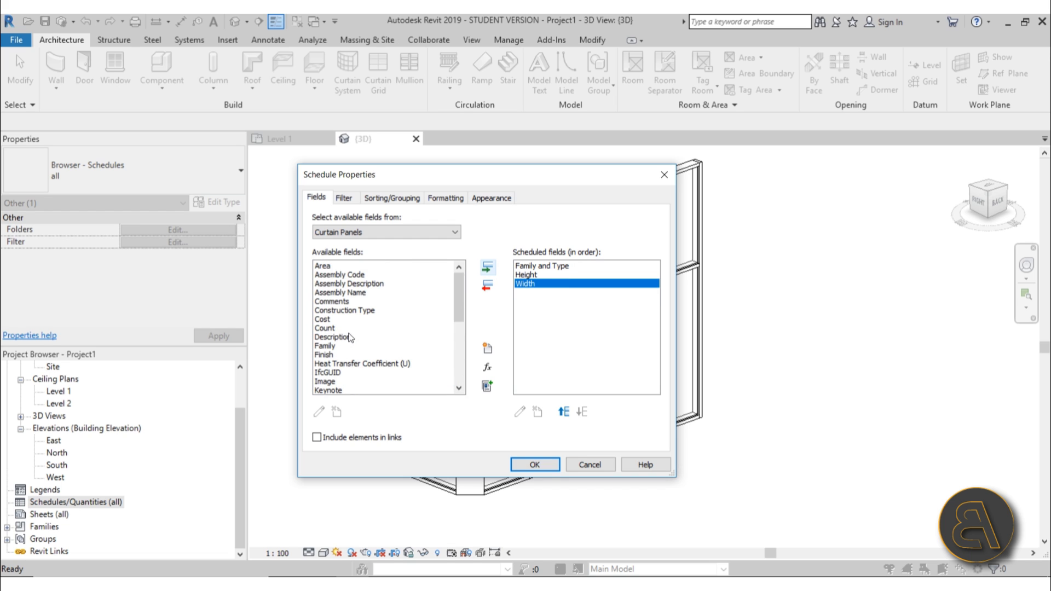
click(327, 267)
click(485, 272)
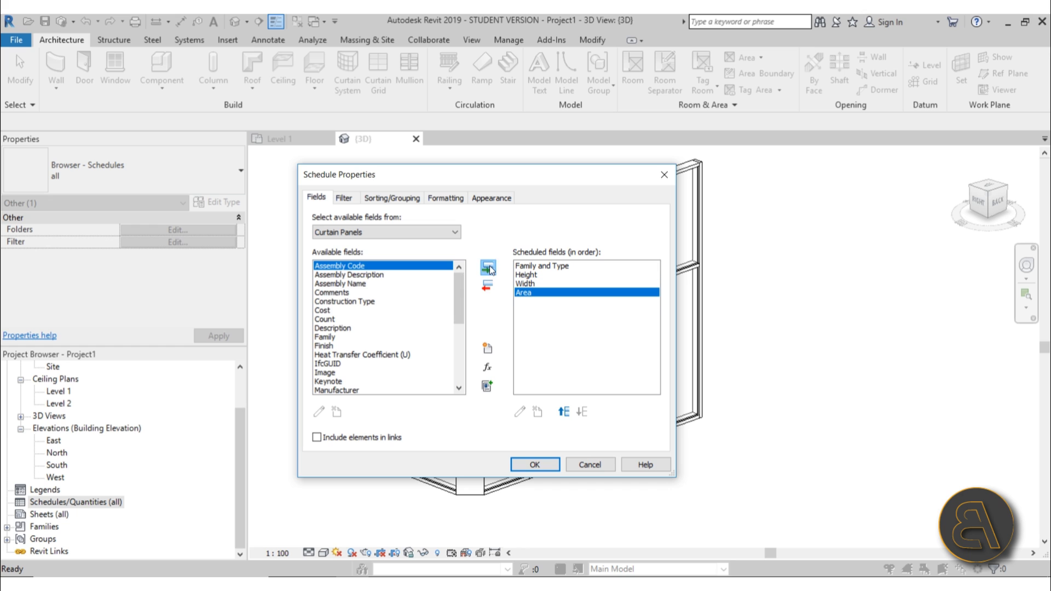
click(327, 311)
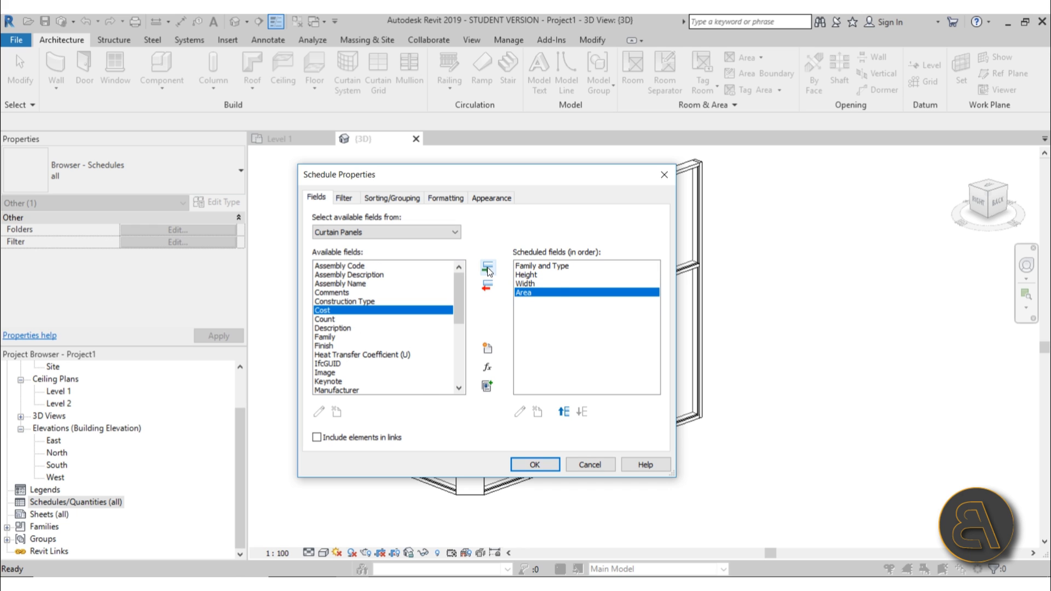
click(487, 268)
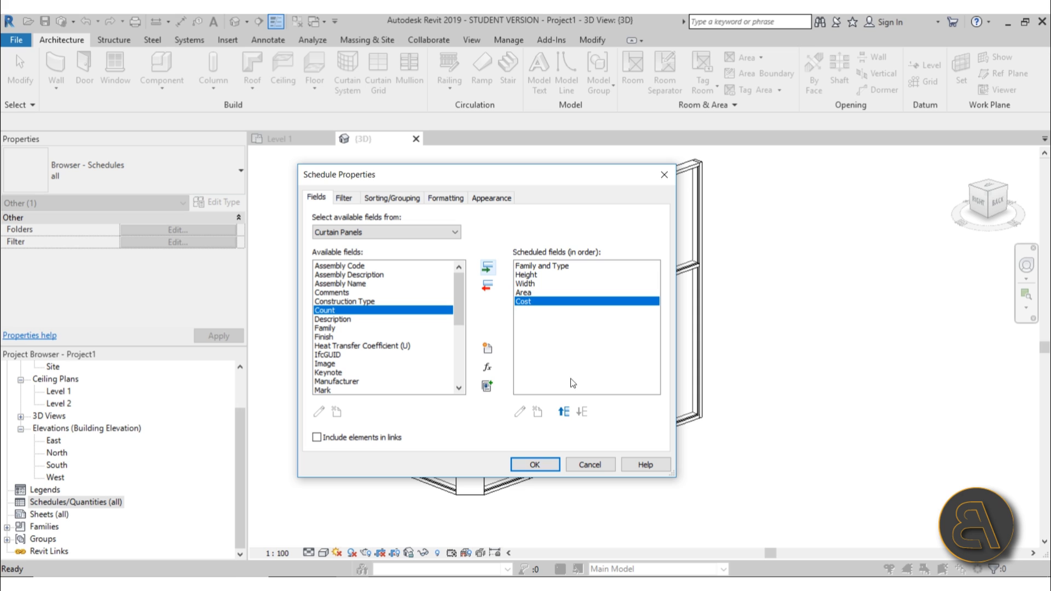
Try moving the Area field below Cost in the scheduled field order, and move it back above Cost
click(524, 293)
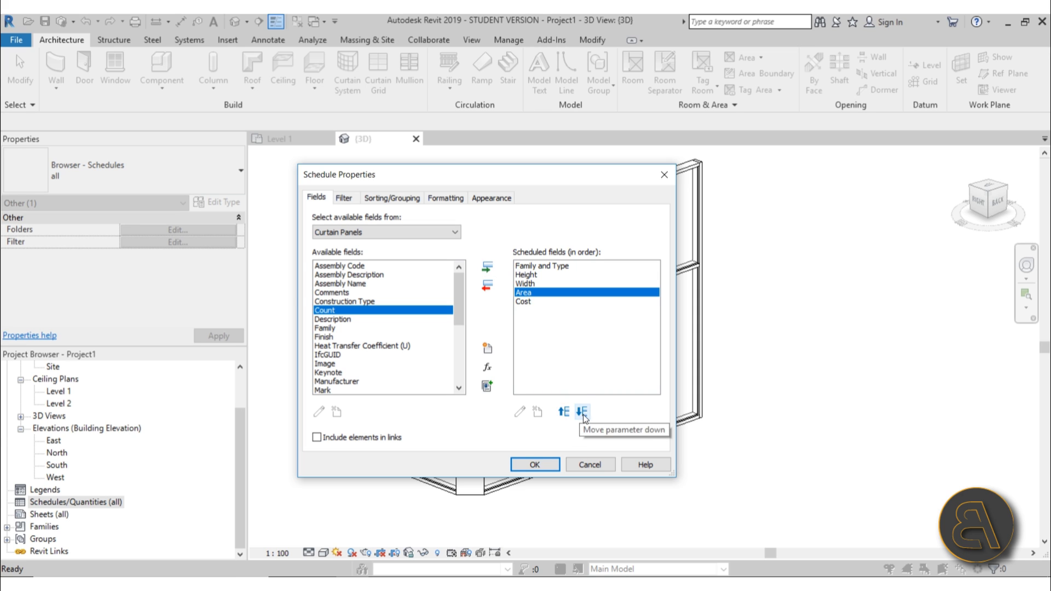
click(582, 412)
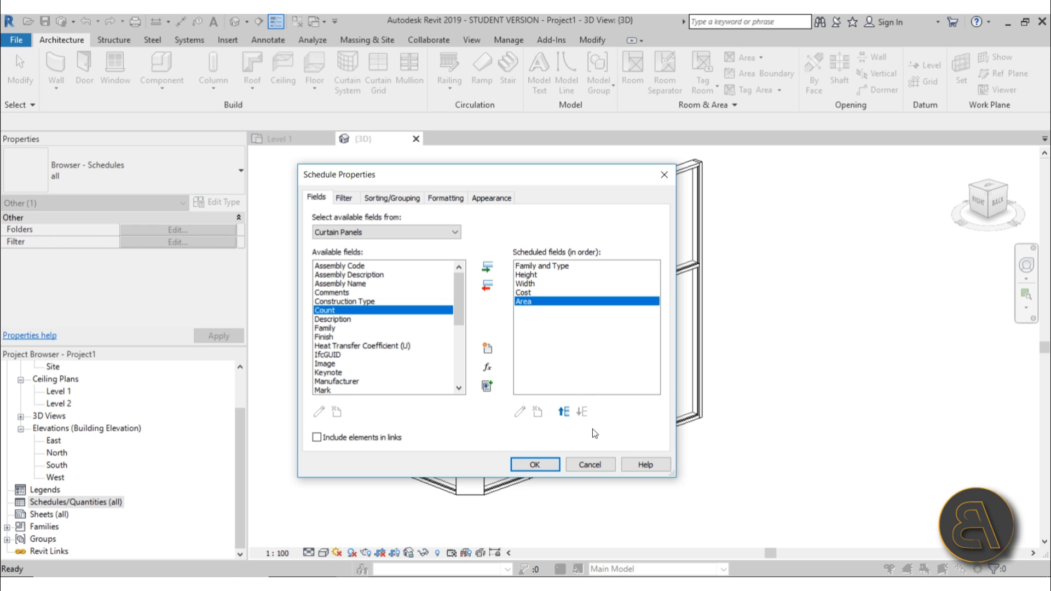
click(564, 412)
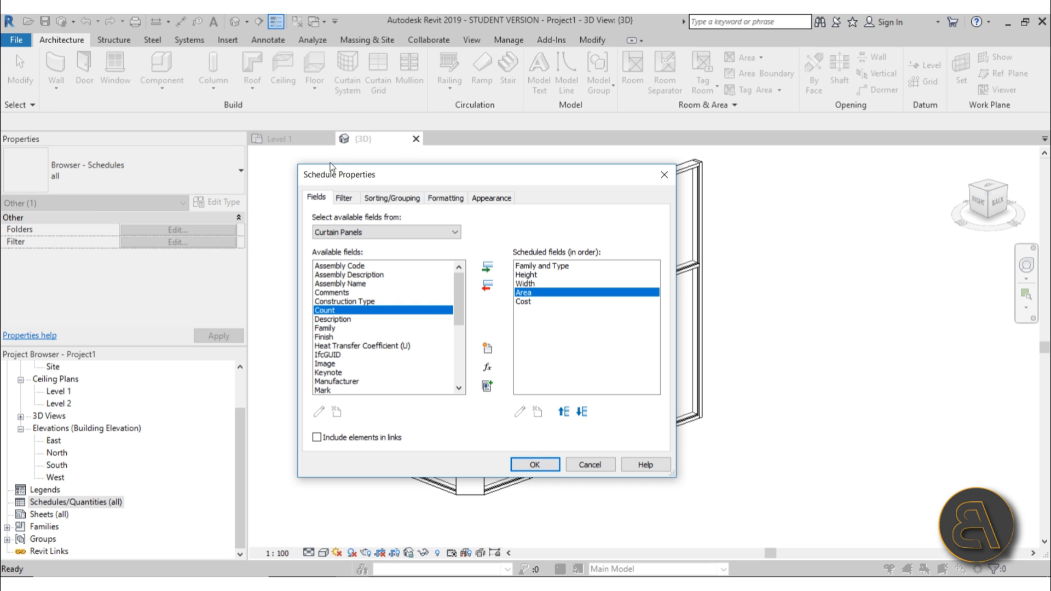
Sort the panel schedule by Family and Type, ascending, with a footer showing title, count, and totals
click(386, 198)
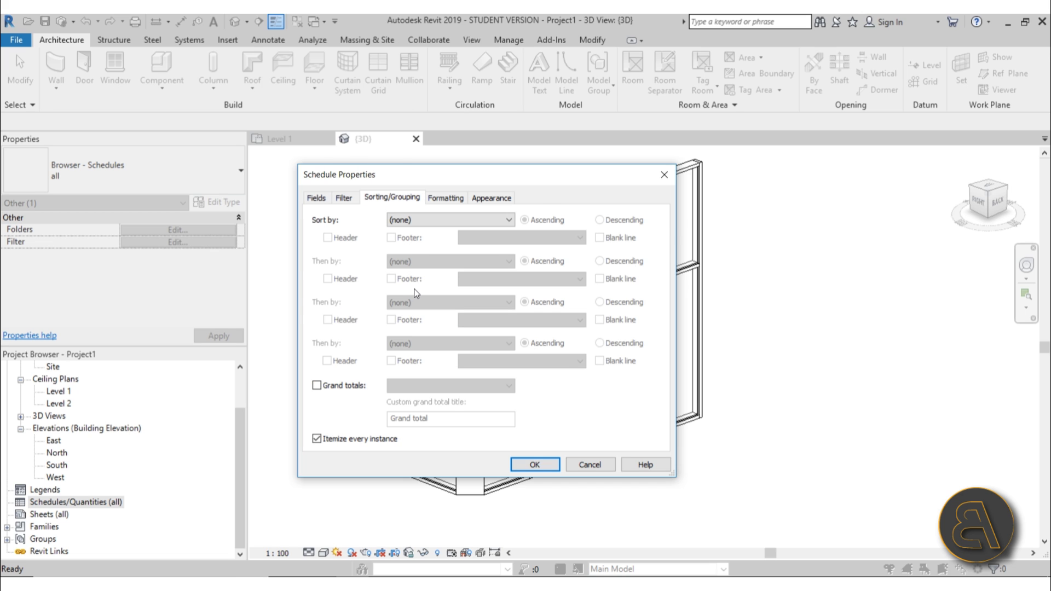
click(405, 221)
click(390, 242)
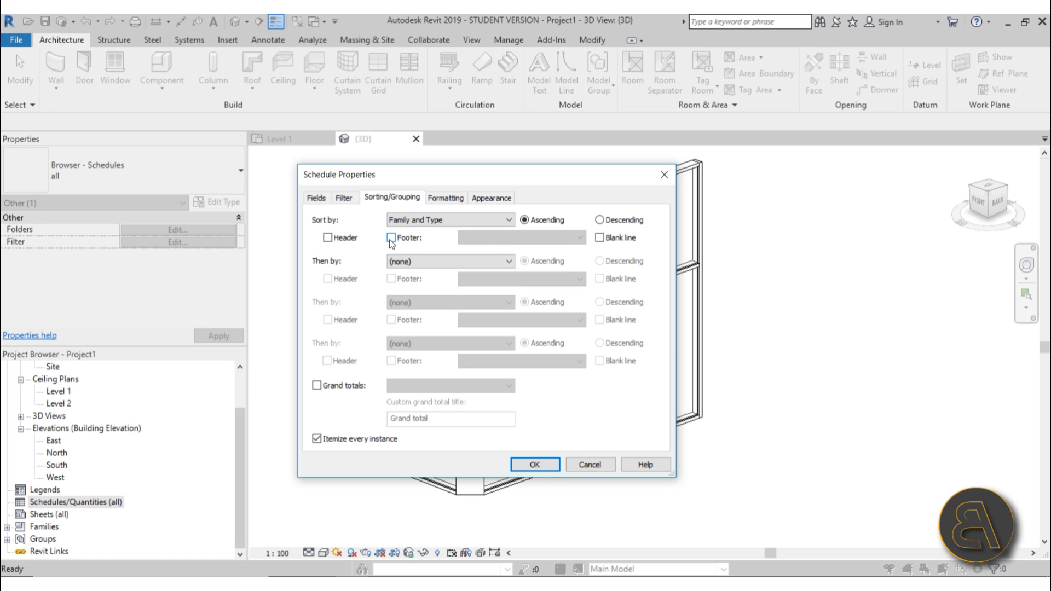
click(390, 238)
click(469, 239)
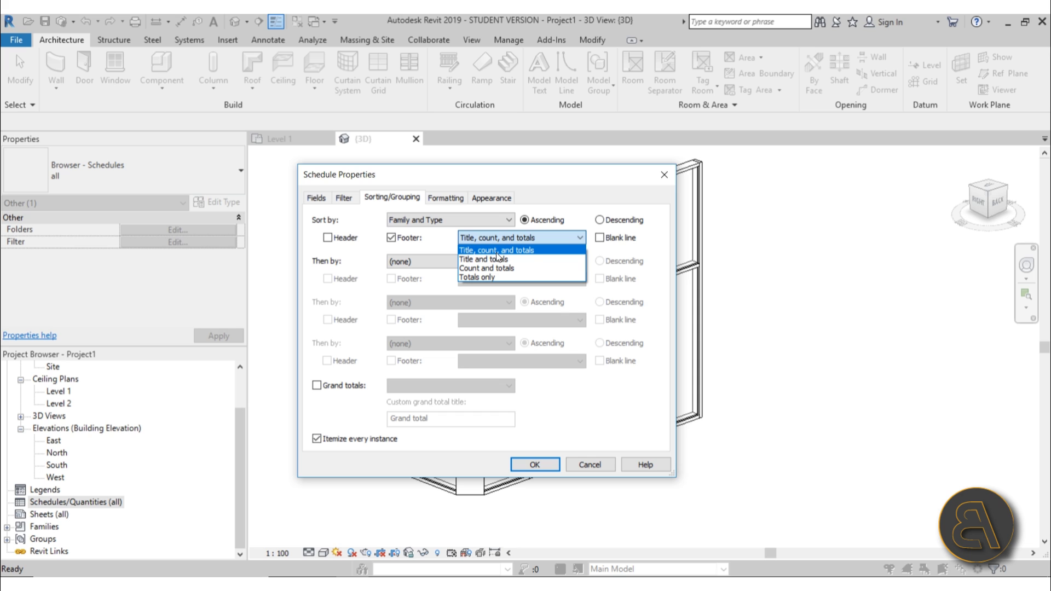
click(564, 206)
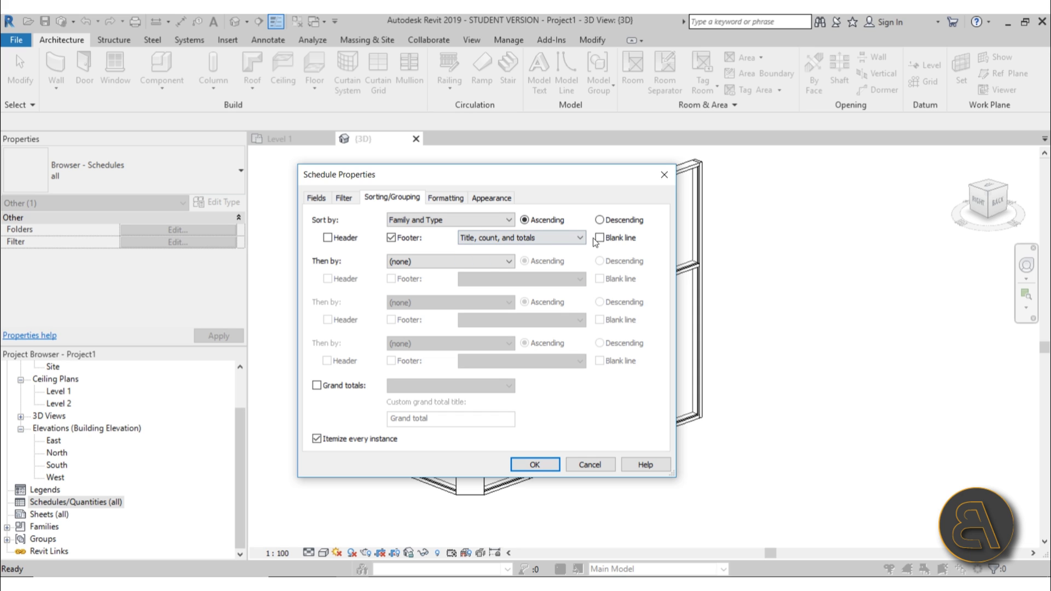
Set the Area field to calculate totals in the schedule formatting and create the panel schedule
click(599, 238)
click(443, 204)
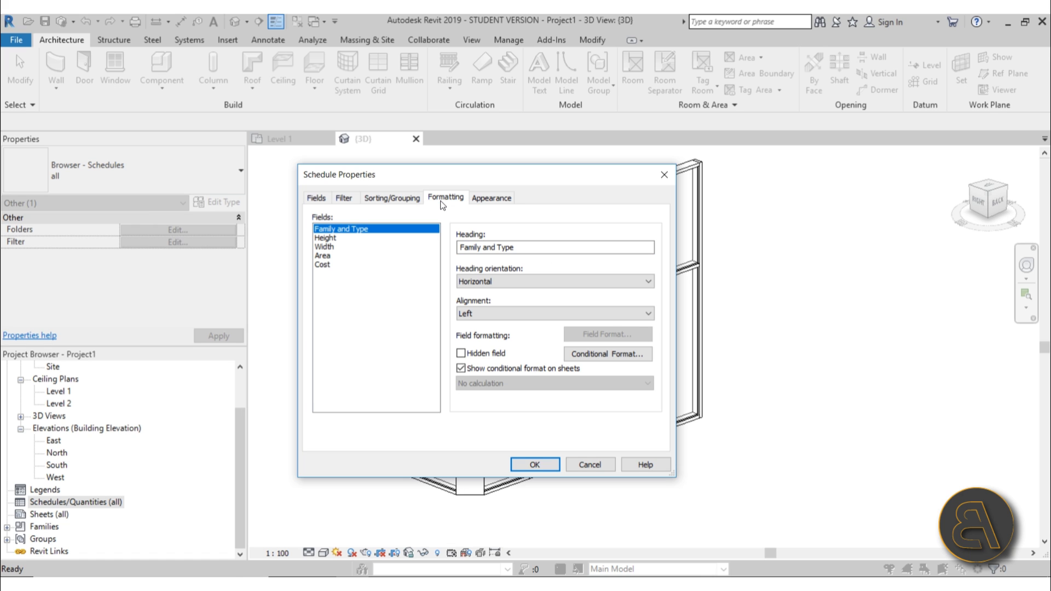
click(324, 256)
click(555, 383)
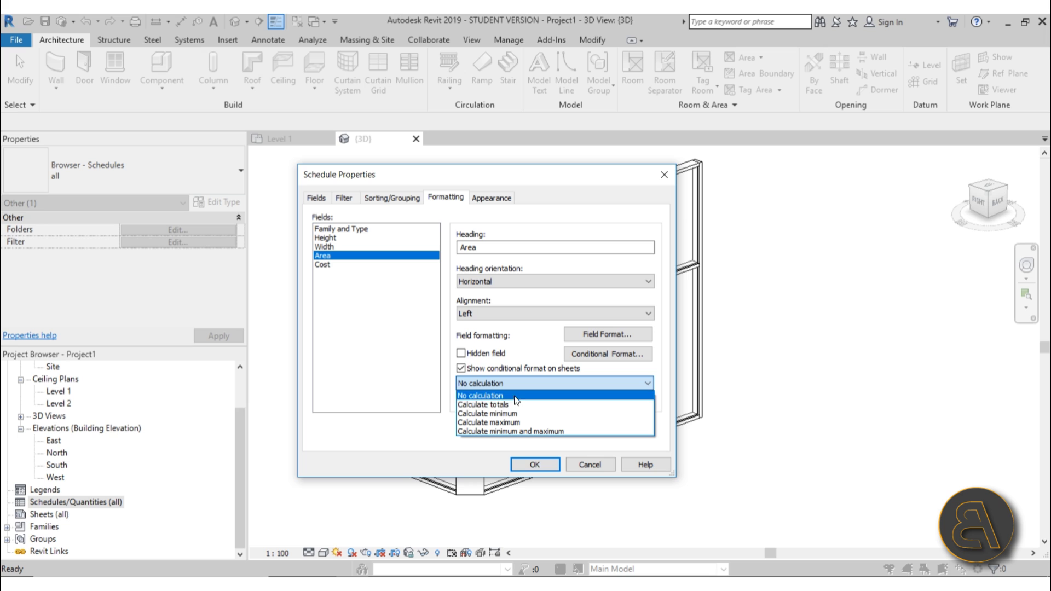
click(509, 404)
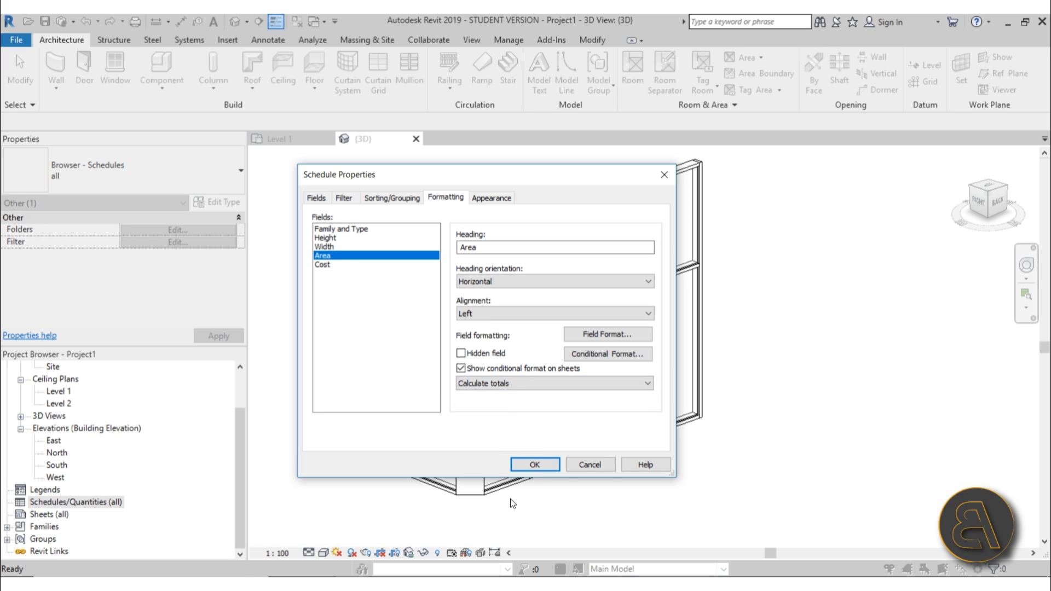
click(534, 464)
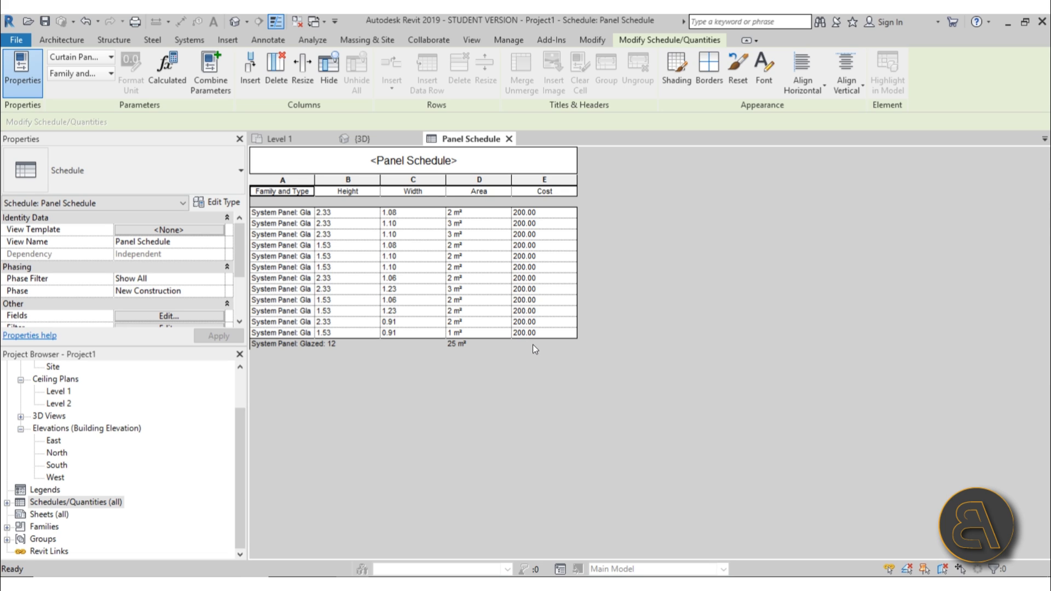
From the Level 1 floor plan, set the project's Area units to round to 2 decimal places
scroll(110, 391, up, 4)
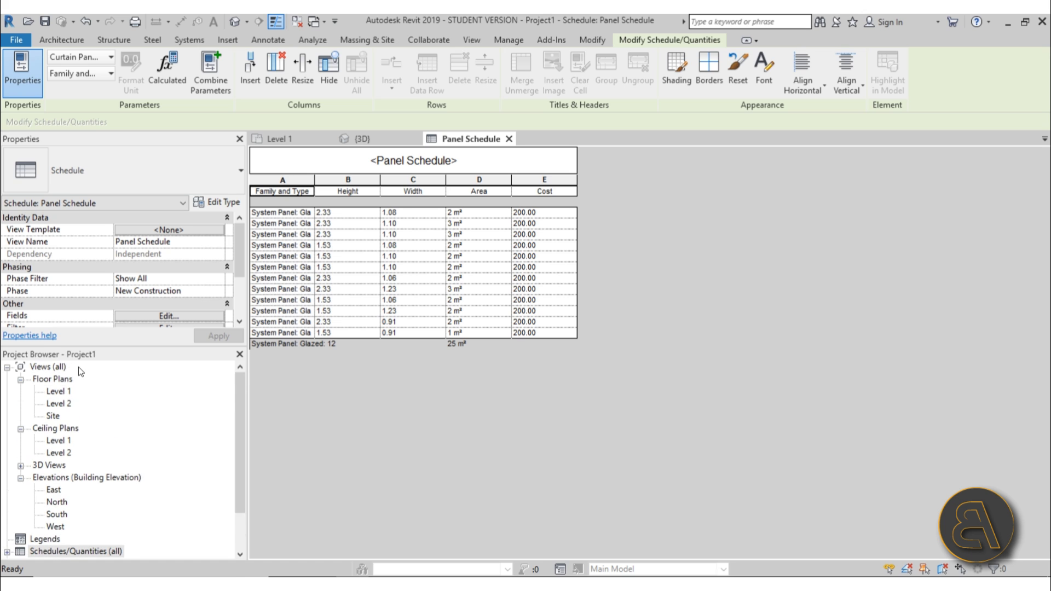
double_click(69, 392)
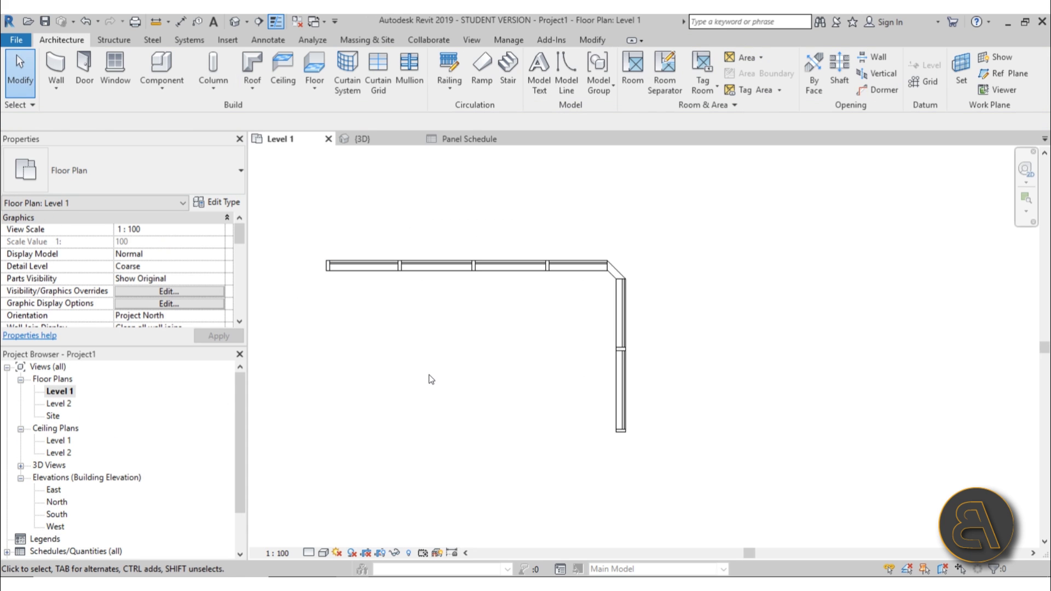
key(u)
key(n)
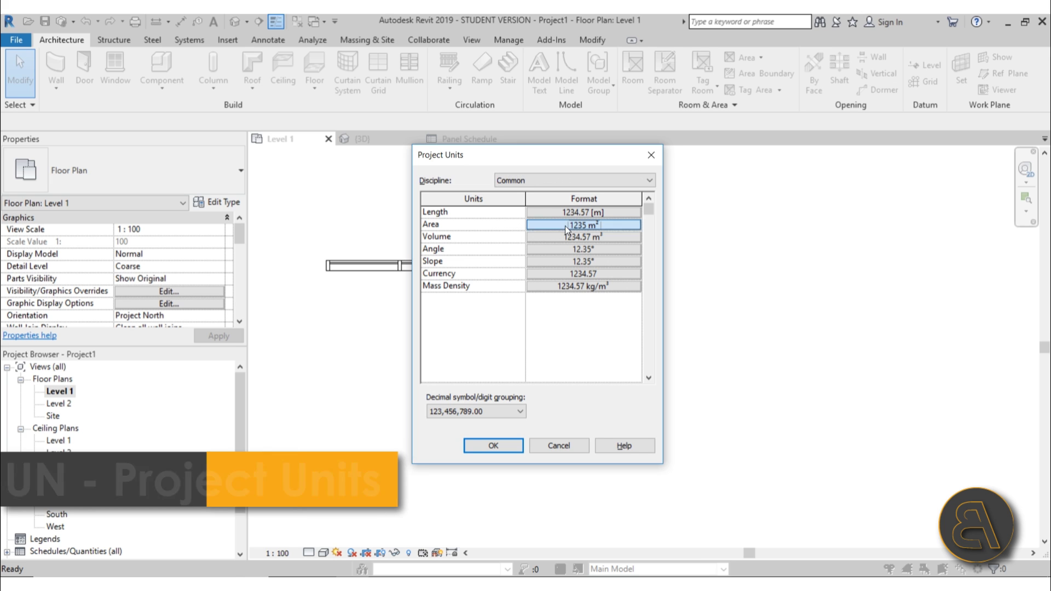
click(549, 226)
click(397, 271)
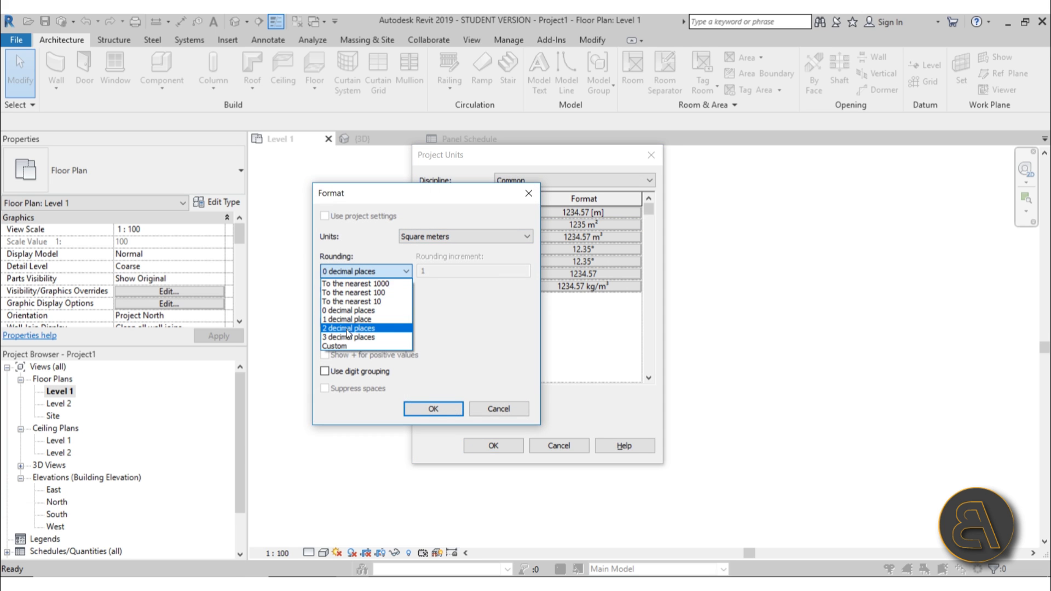
click(361, 323)
click(433, 408)
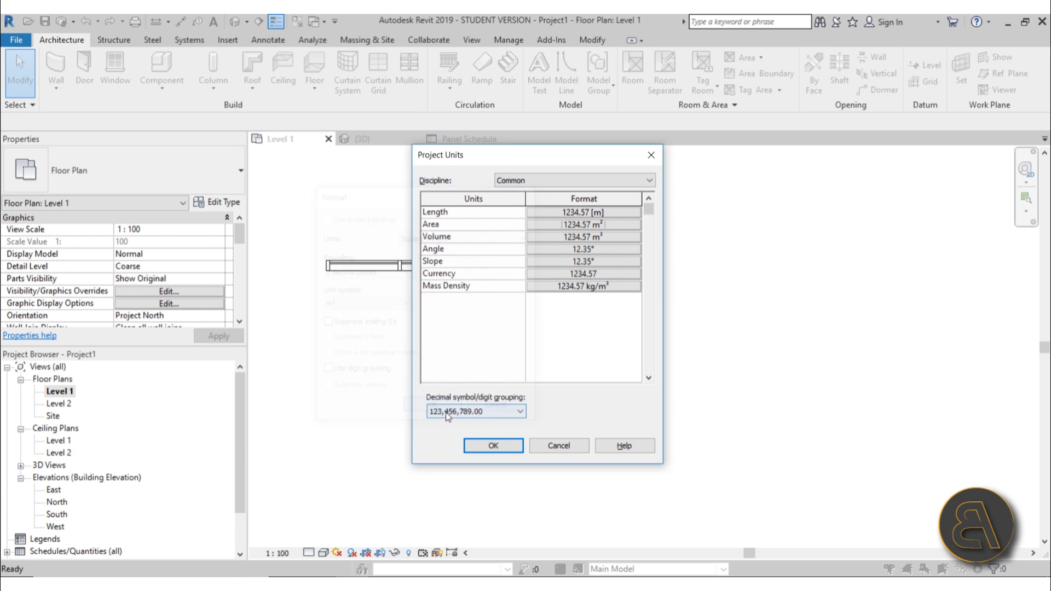
click(491, 446)
Reopen the Panel Schedule from the project's schedules
scroll(153, 465, down, 3)
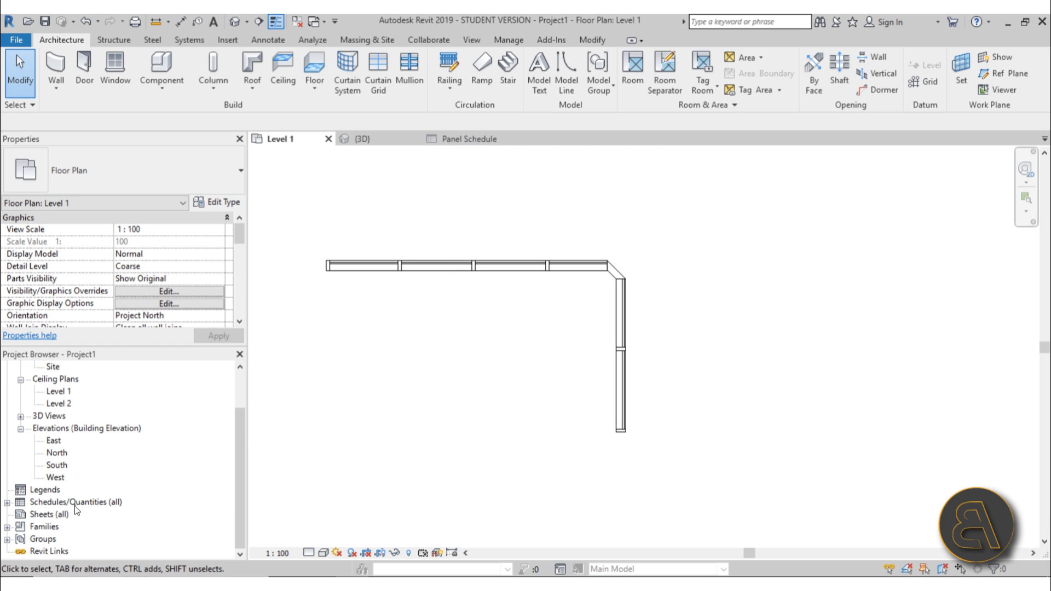
click(10, 510)
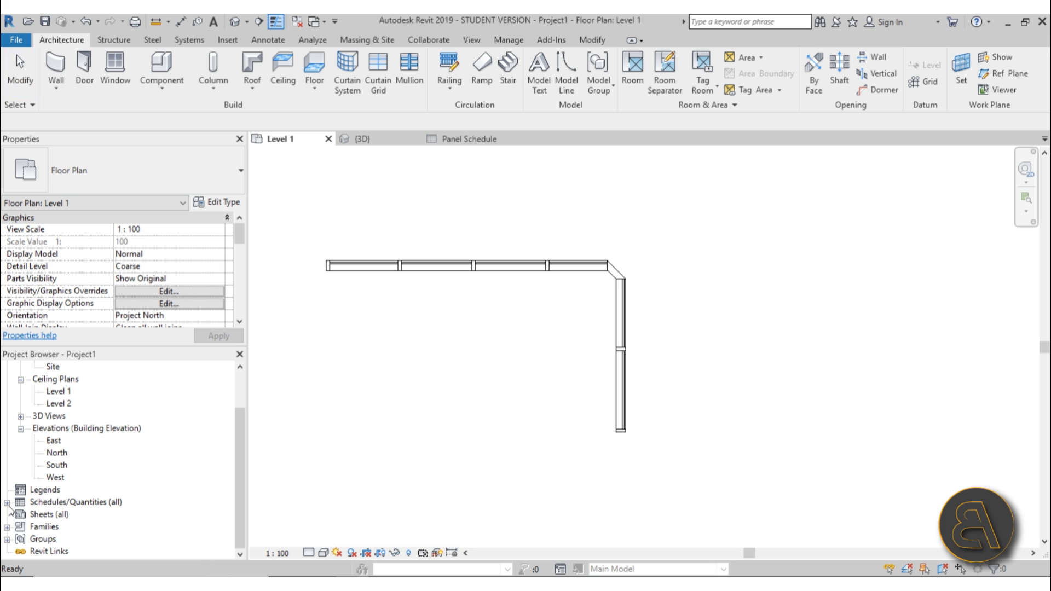
click(7, 502)
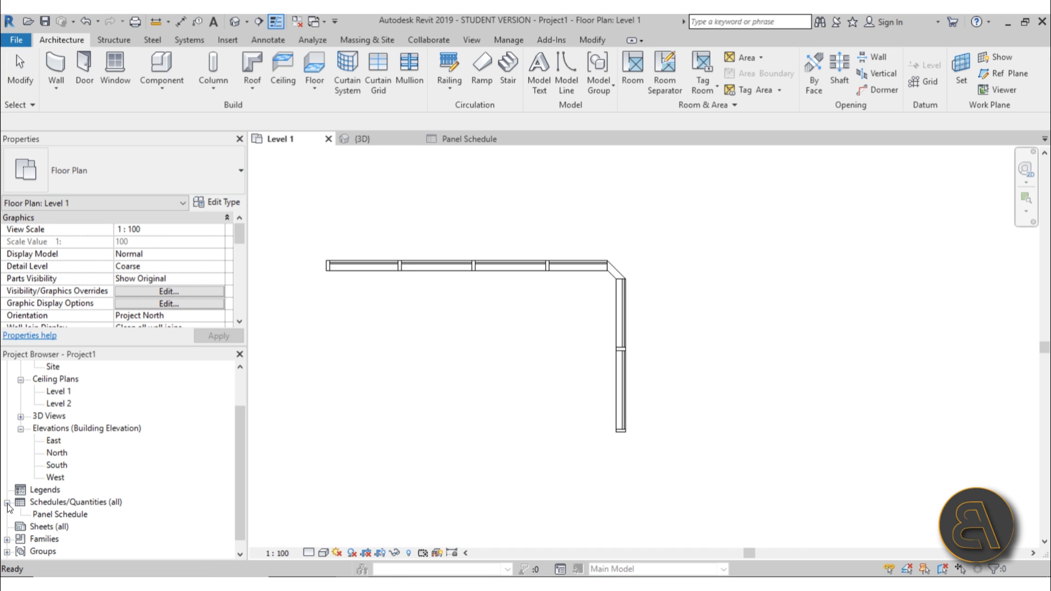
double_click(51, 515)
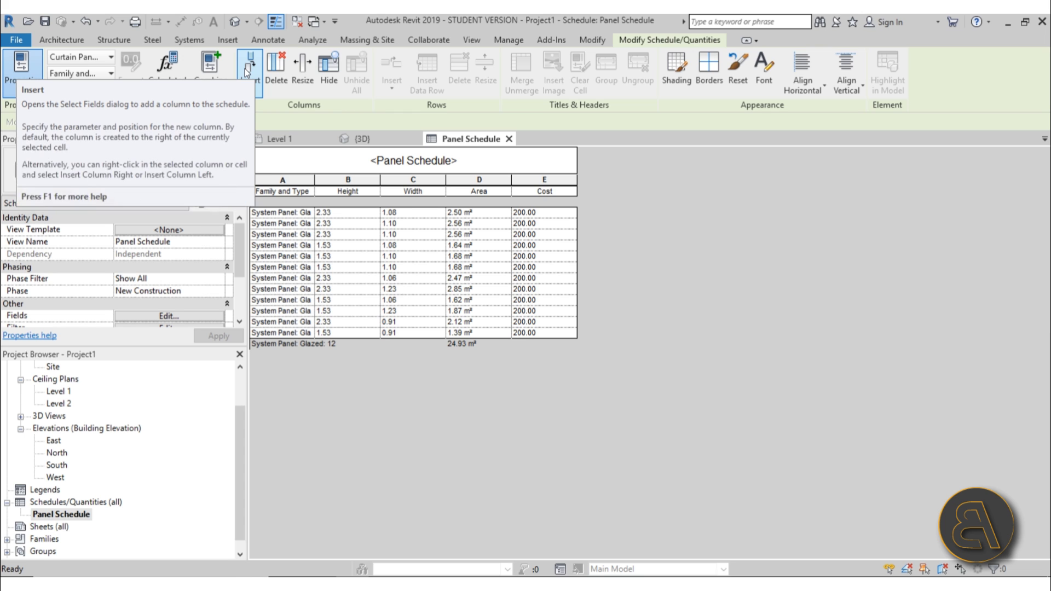
Add a new instance project parameter named Total cost, of type Currency, as a column after Cost
click(258, 89)
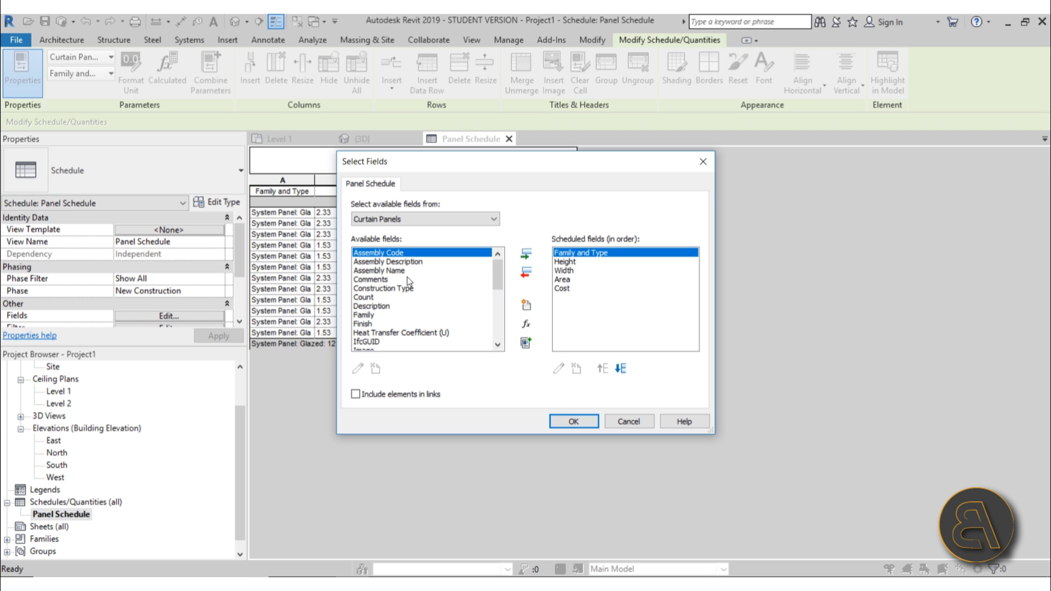
click(527, 309)
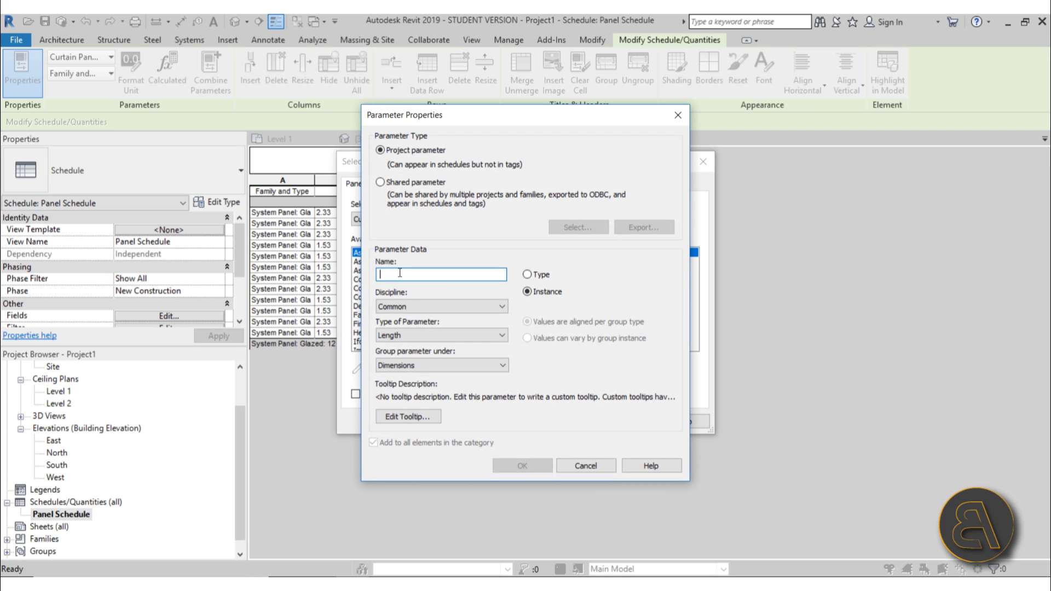
text(To)
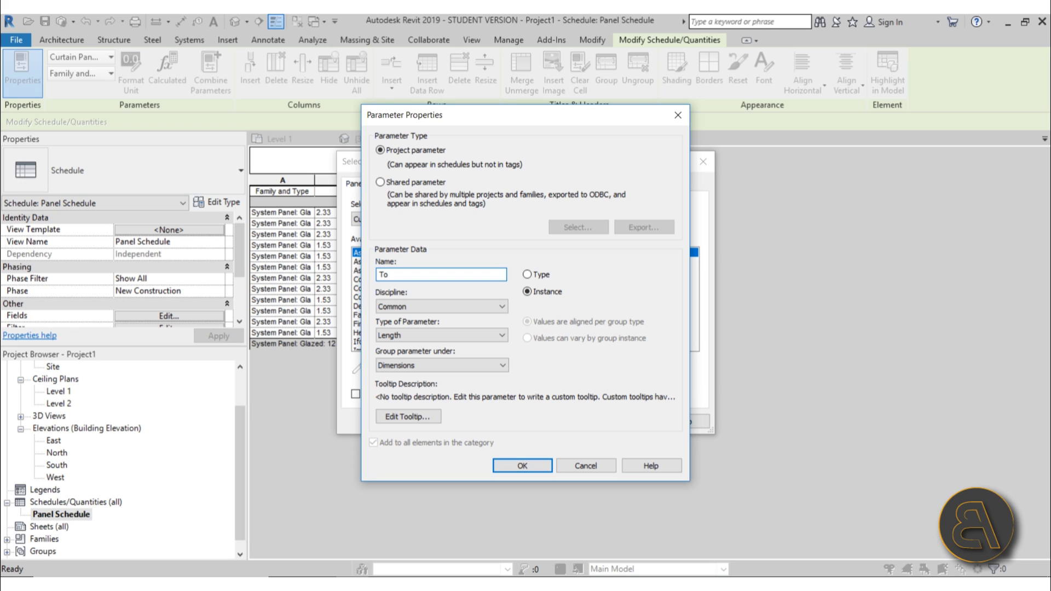
text(tal cost)
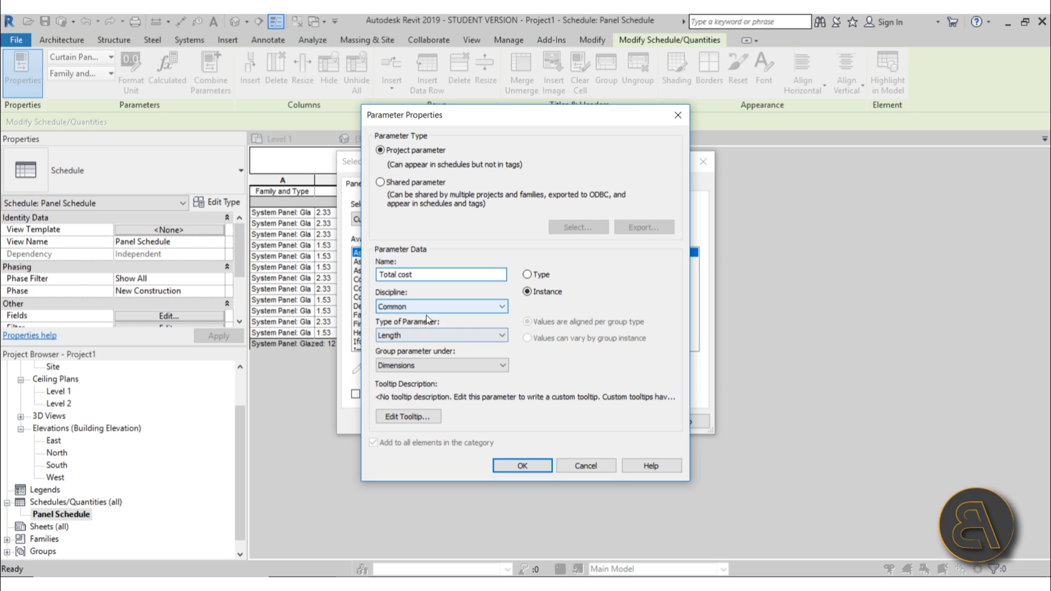
click(415, 337)
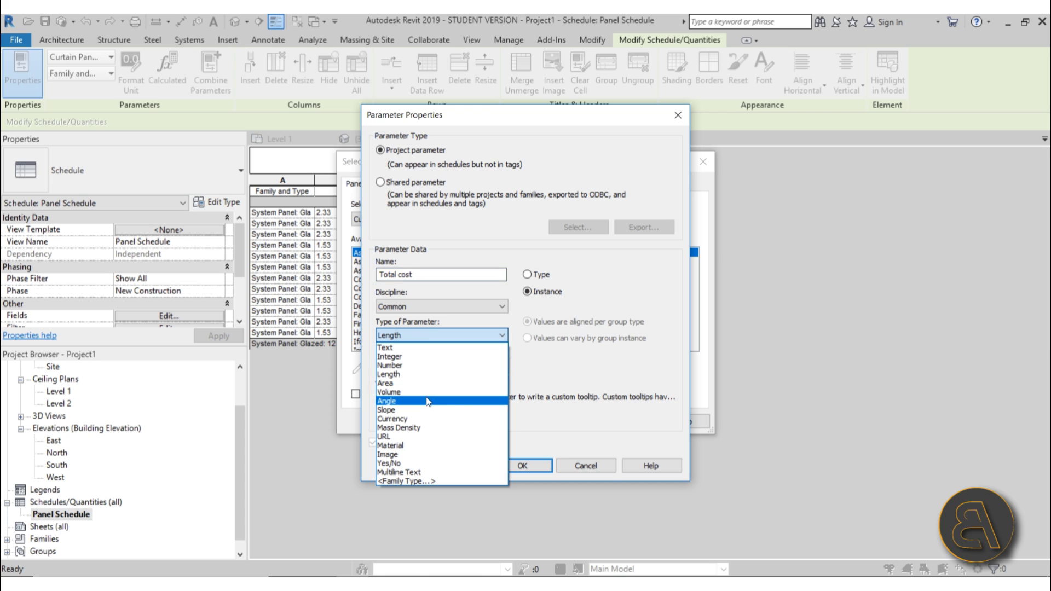
click(429, 419)
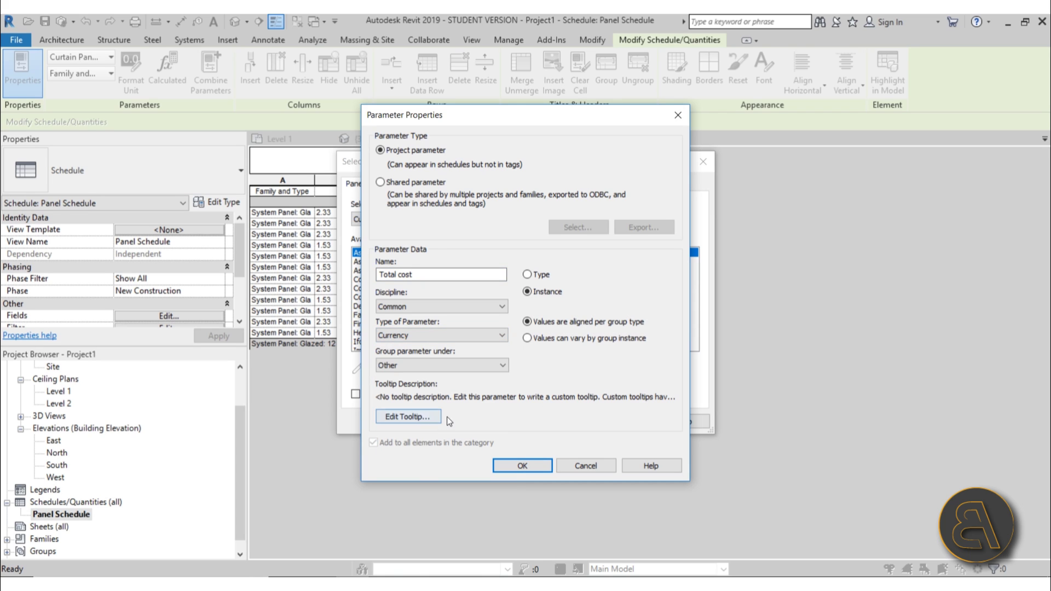
click(522, 465)
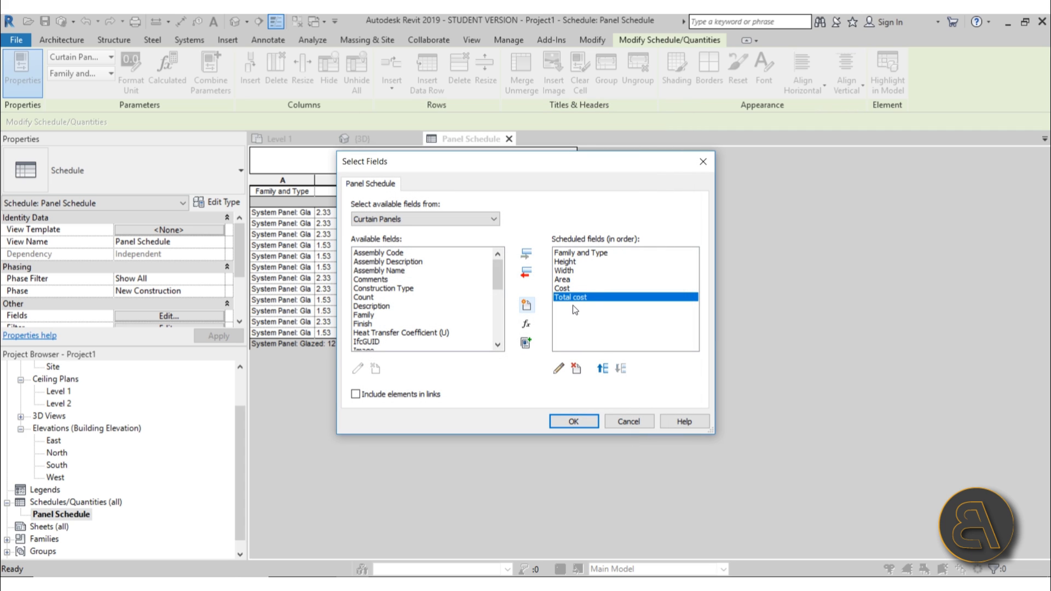
click(575, 420)
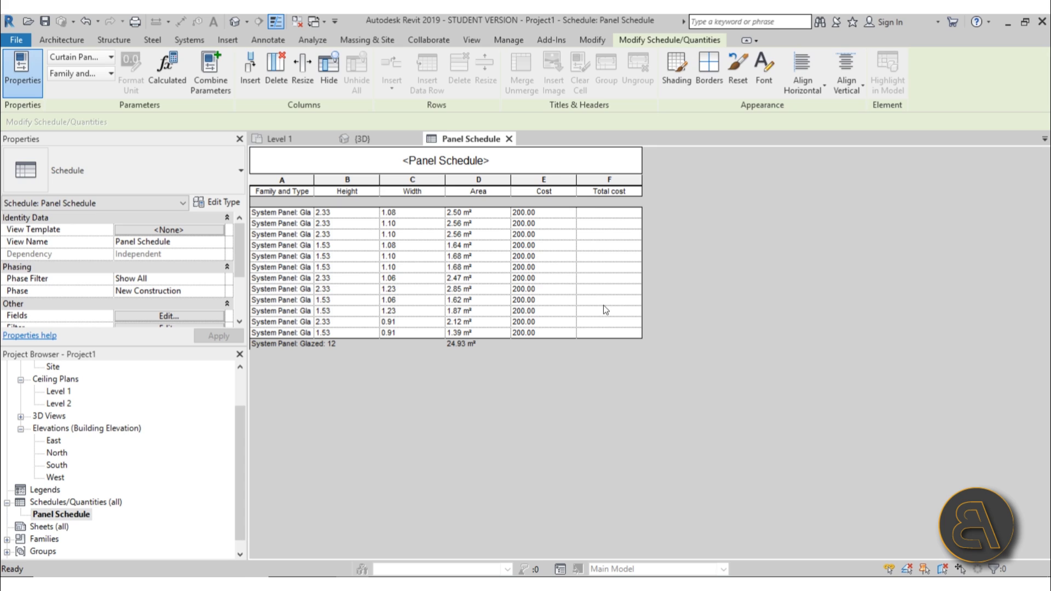
Start a calculated value for the panel schedule named Total Cost, with the type set to Currency
click(601, 181)
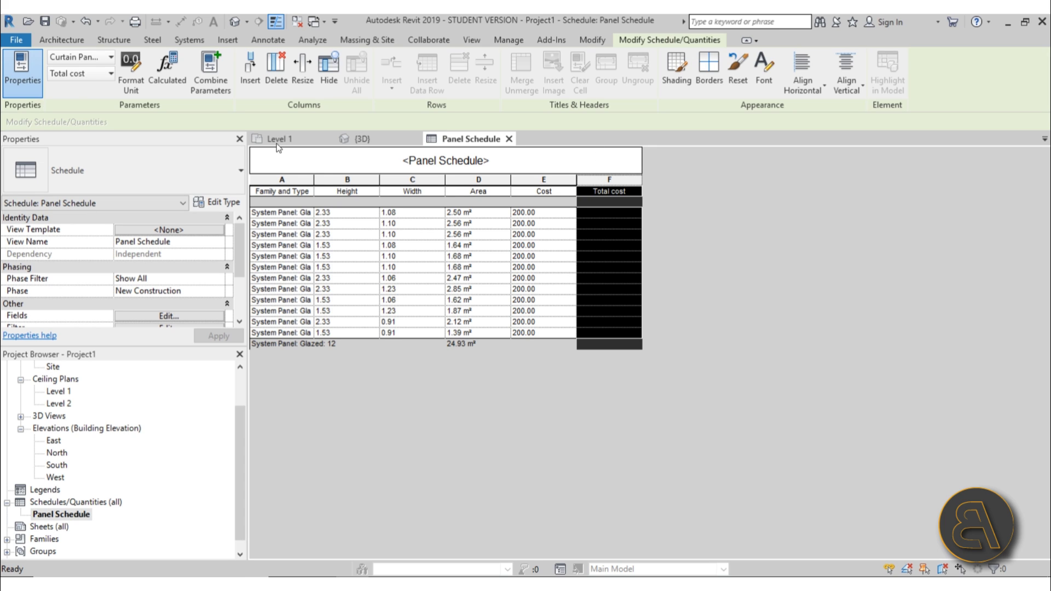
click(172, 86)
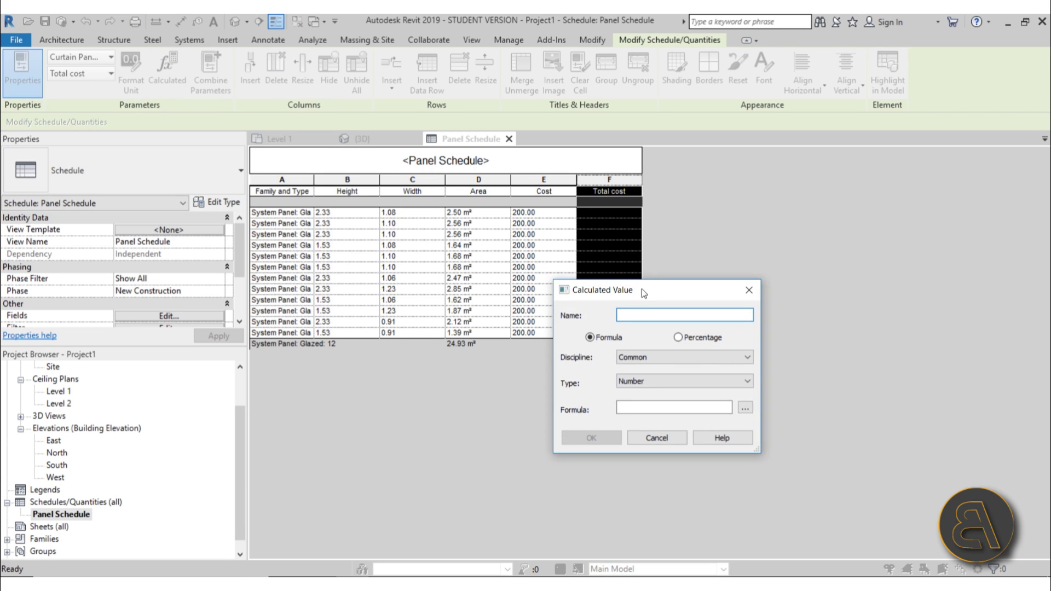
drag(642, 288, 415, 231)
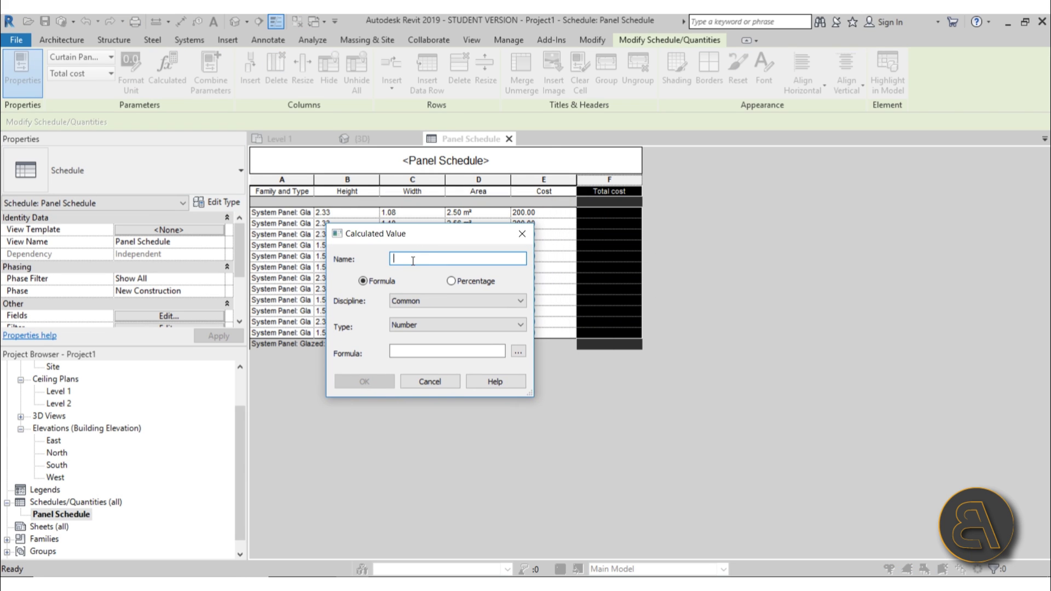
text(Total c)
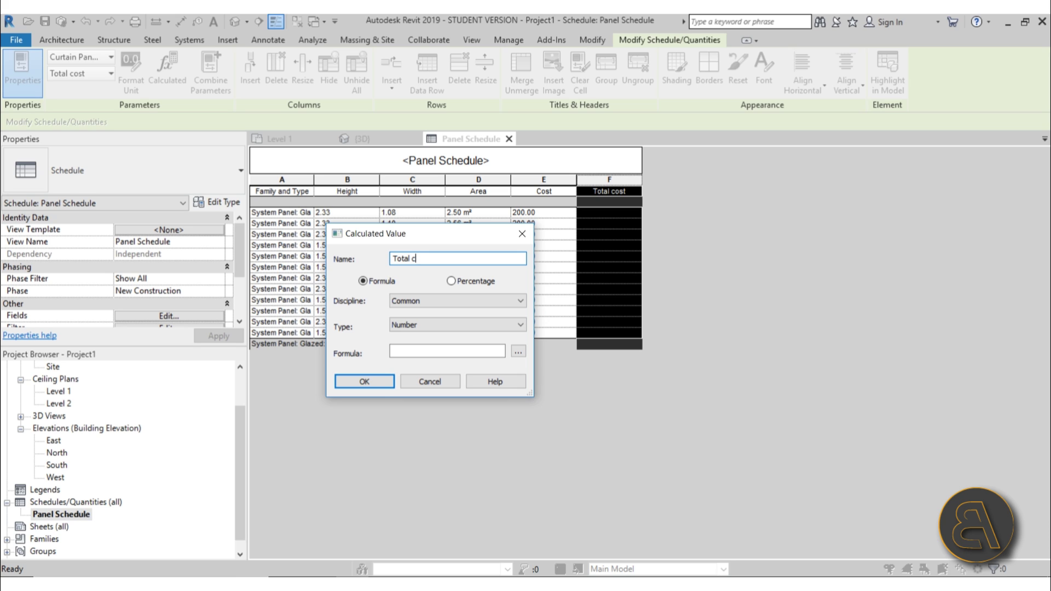
key(BackSpace)
text(Cost)
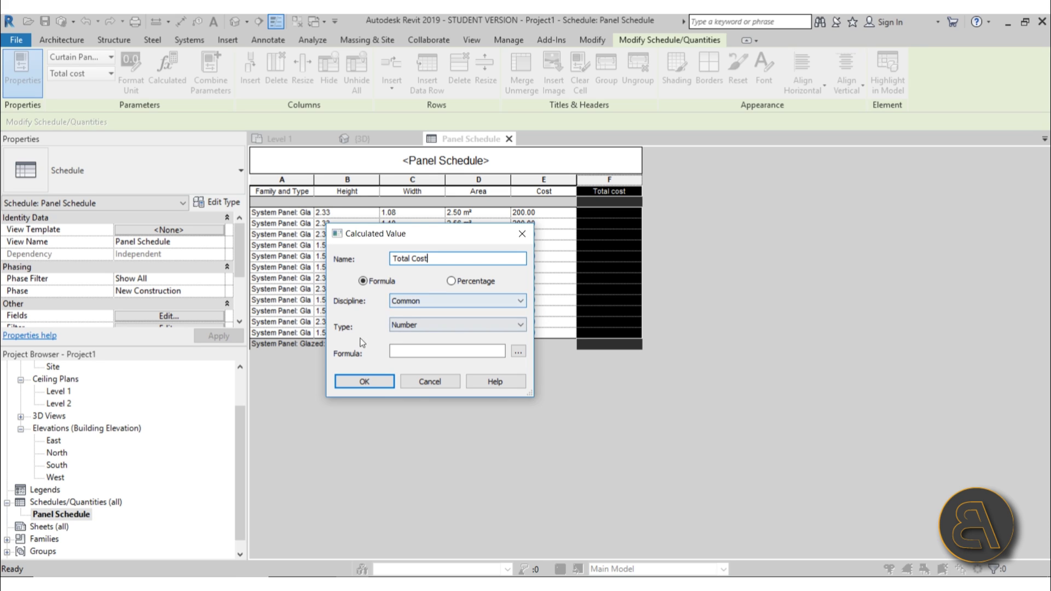
click(437, 325)
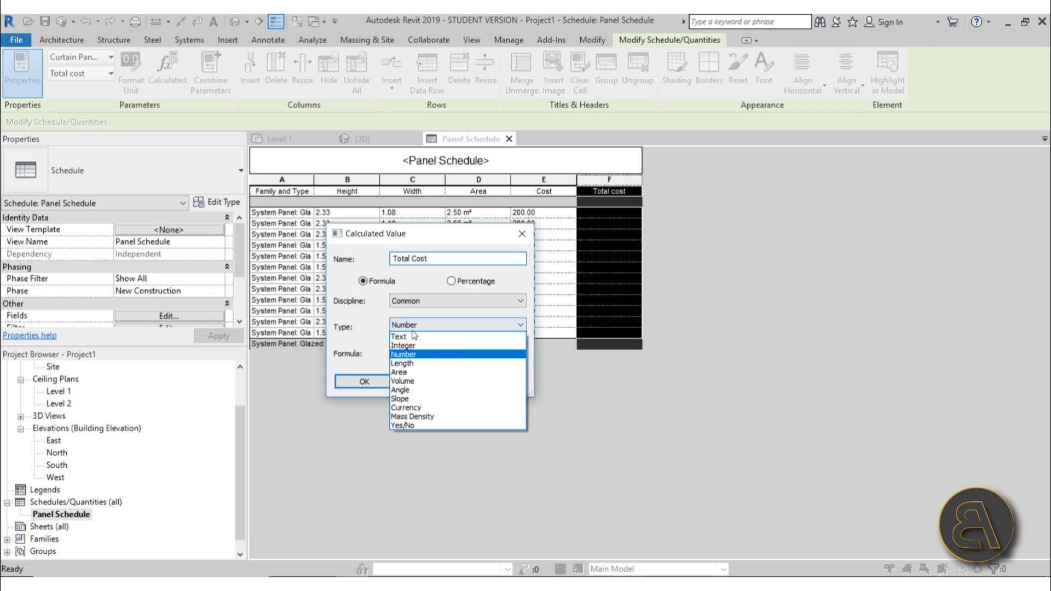
click(416, 407)
Build the Total Cost formula as Area multiplied by Cost, picking both from the panel schedule's fields
click(435, 352)
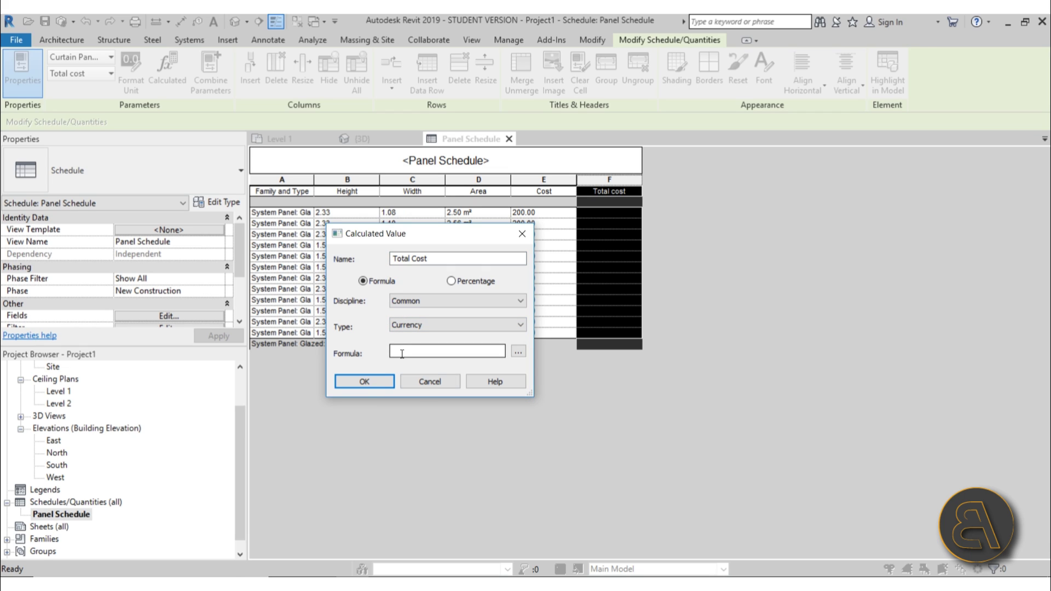
click(519, 354)
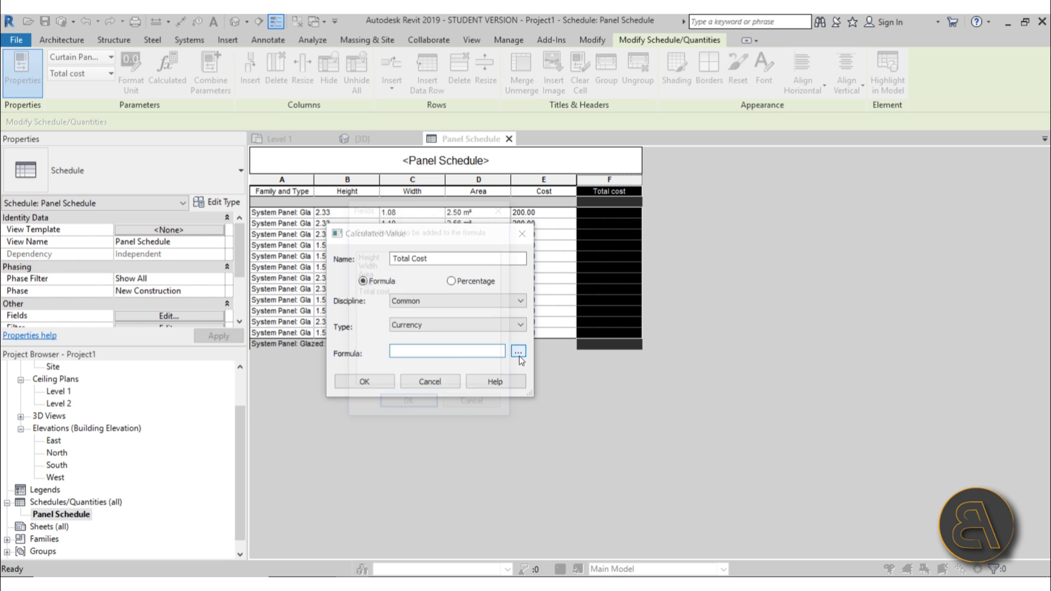
click(367, 275)
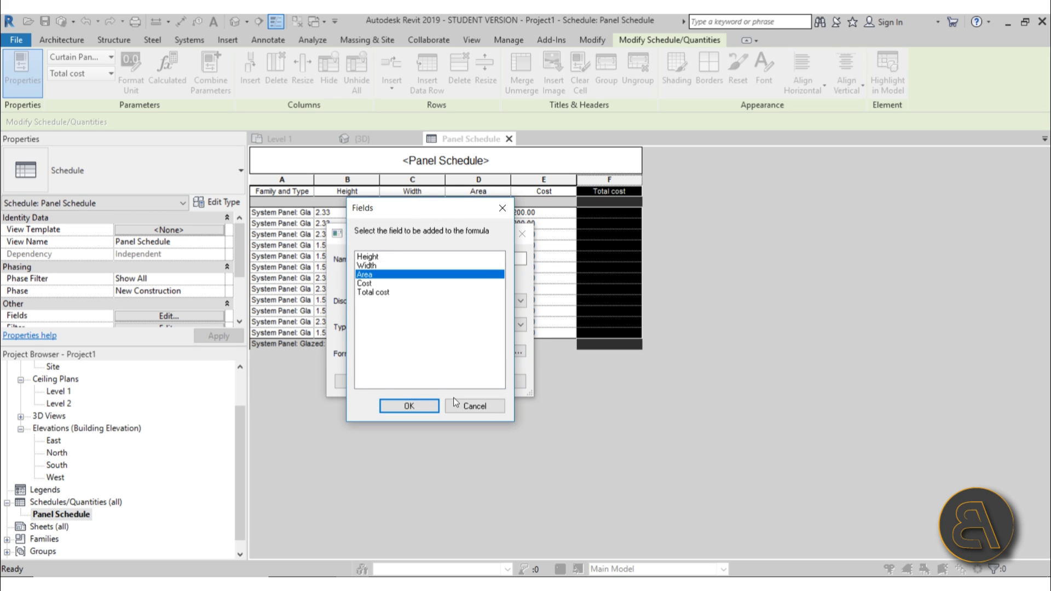
click(428, 407)
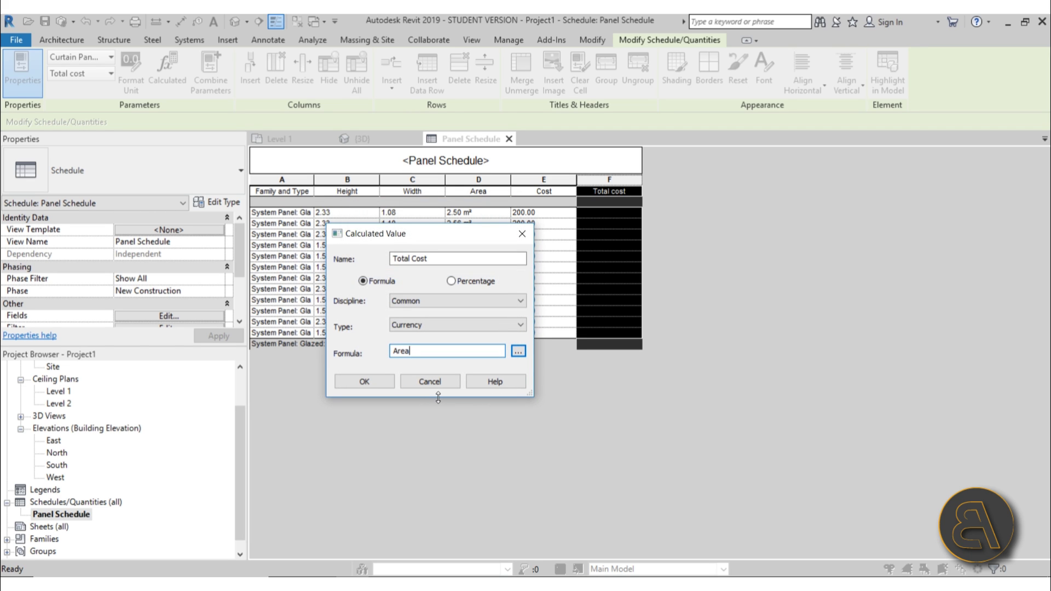
text(*)
click(517, 353)
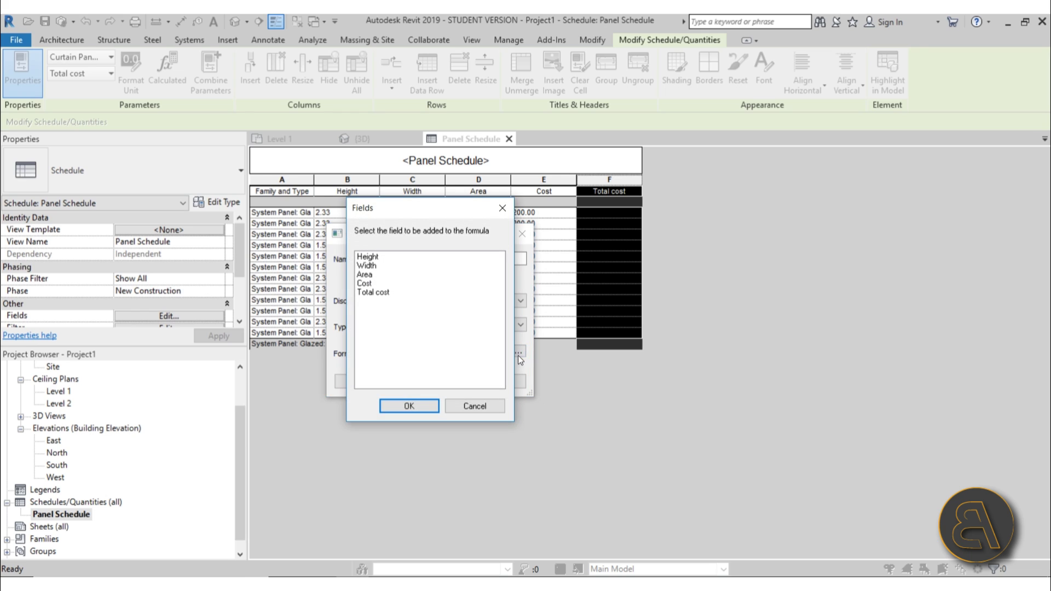
click(368, 285)
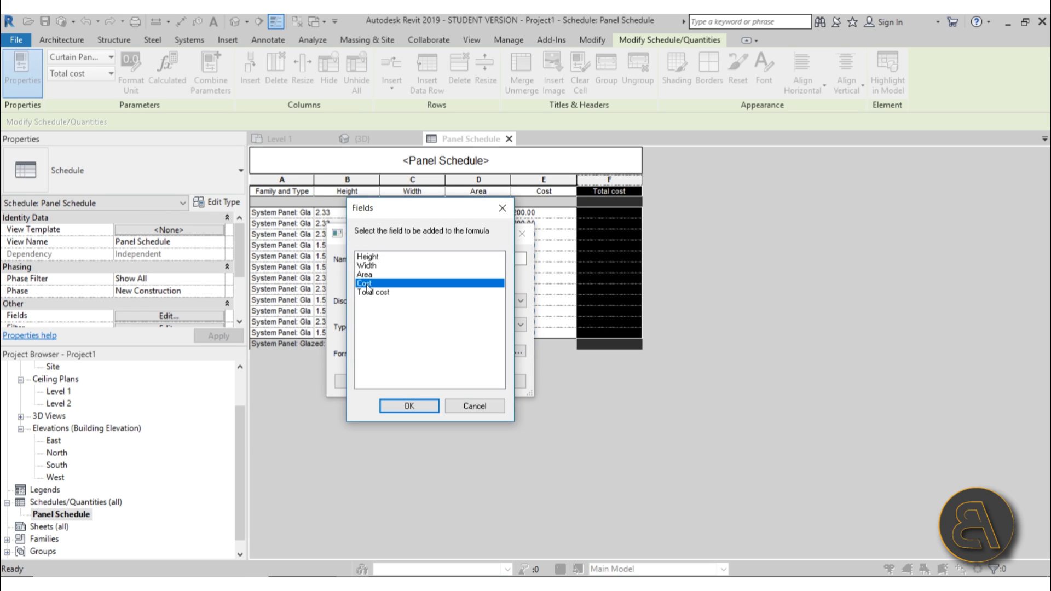
click(409, 405)
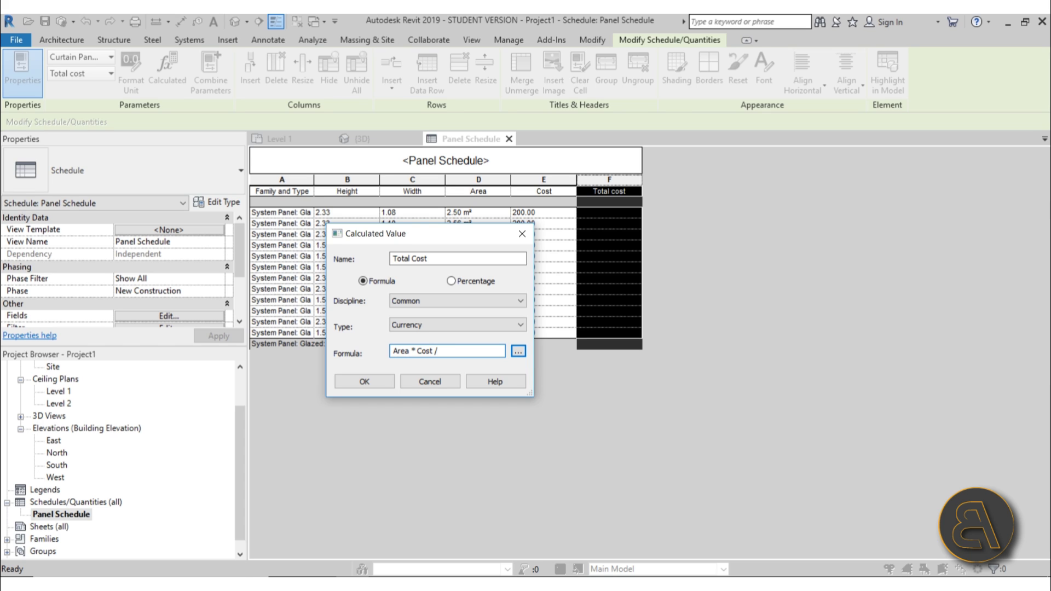
Complete the Total Cost formula as Area * Cost / 1m^2 and apply the calculated value to the panel schedule
text(m)
click(439, 351)
text(1m^2)
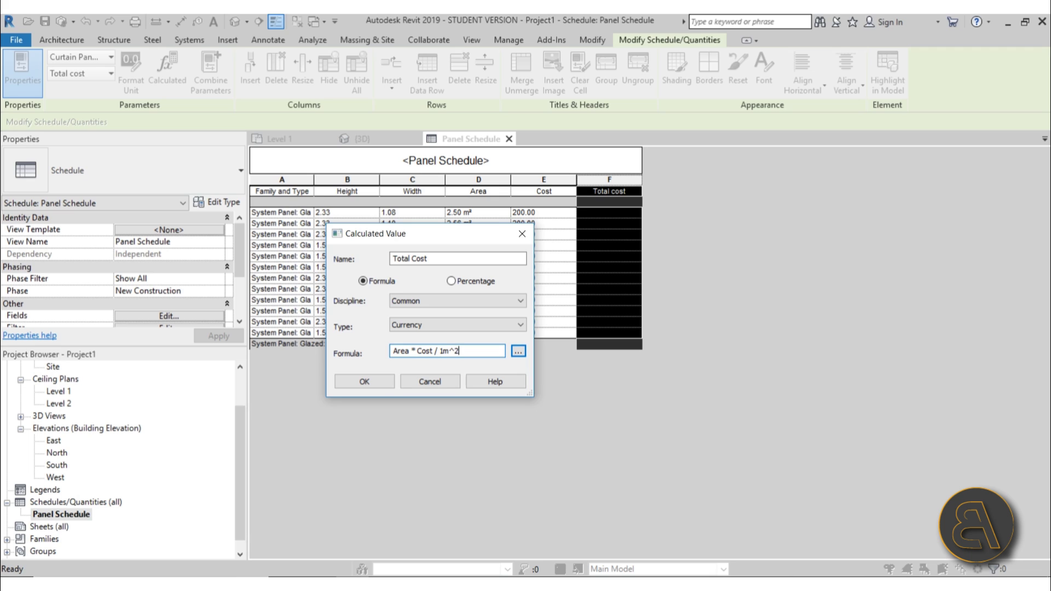
click(364, 382)
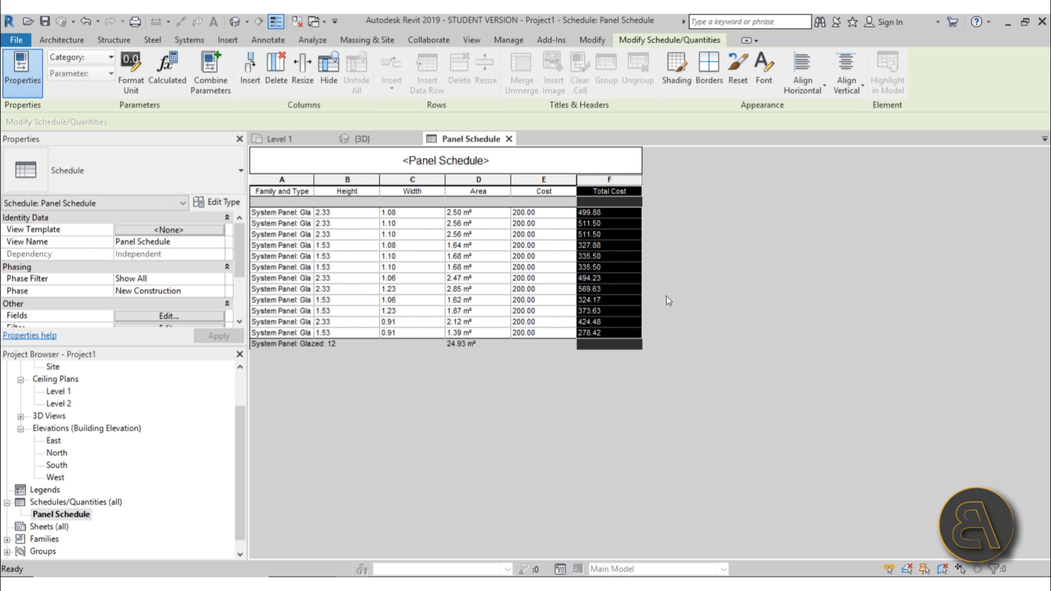
click(551, 212)
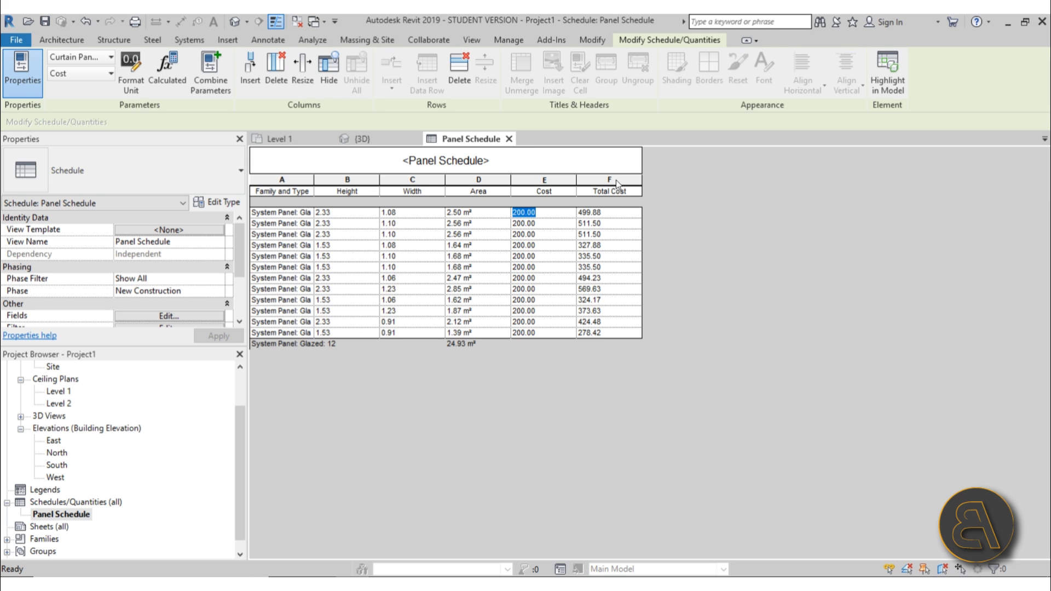
click(618, 161)
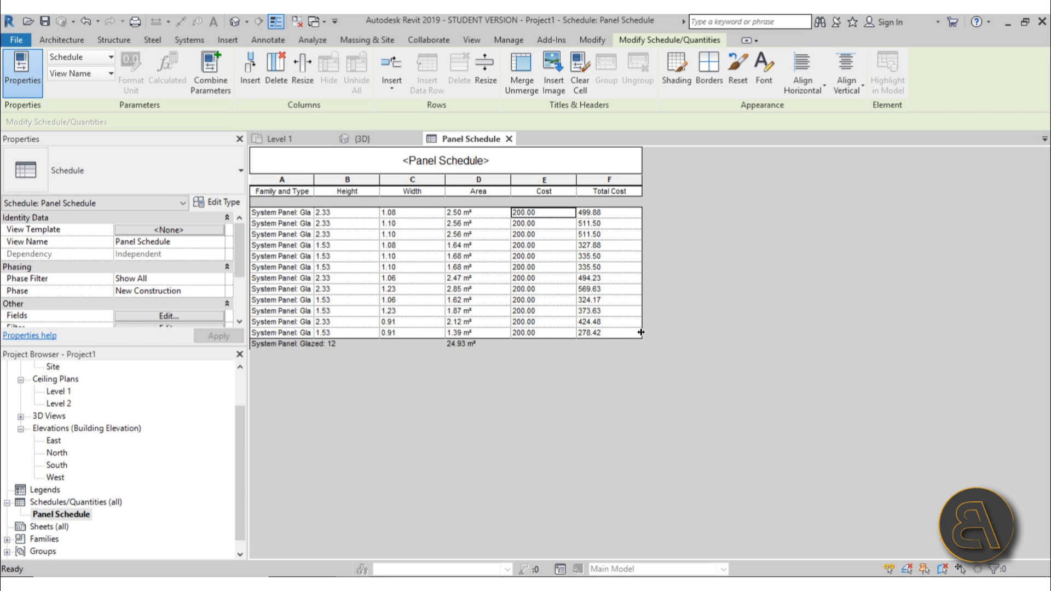
Format the panel schedule's Total Cost field to calculate totals
scroll(182, 266, down, 1)
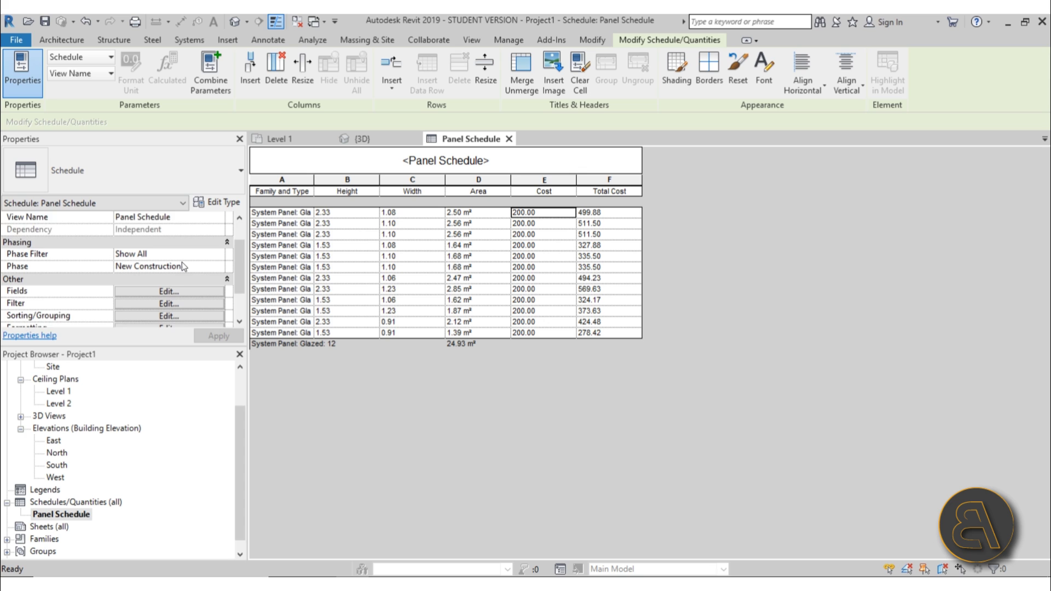
scroll(181, 262, down, 1)
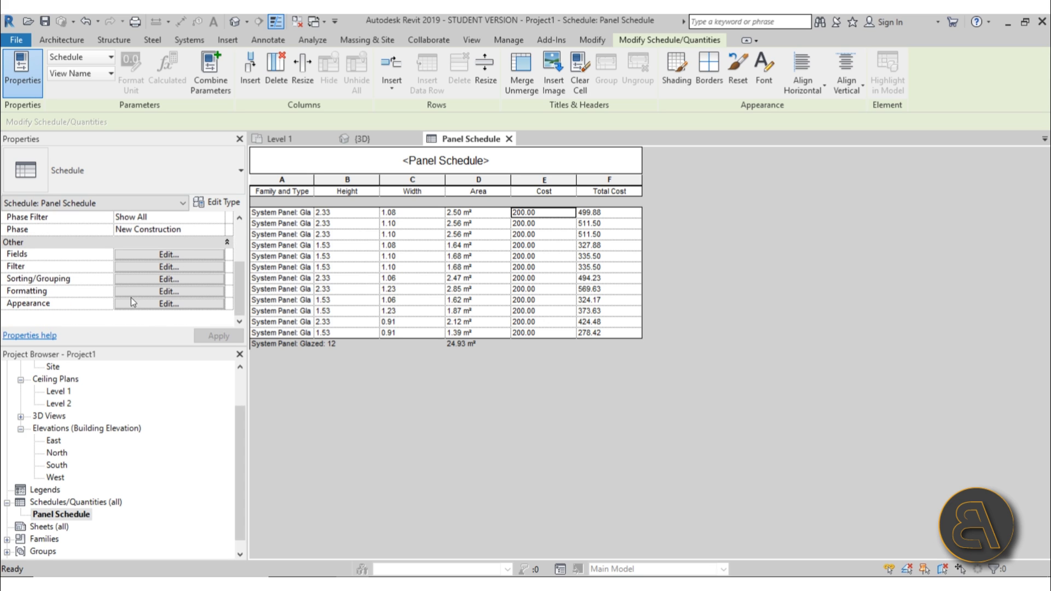
click(156, 290)
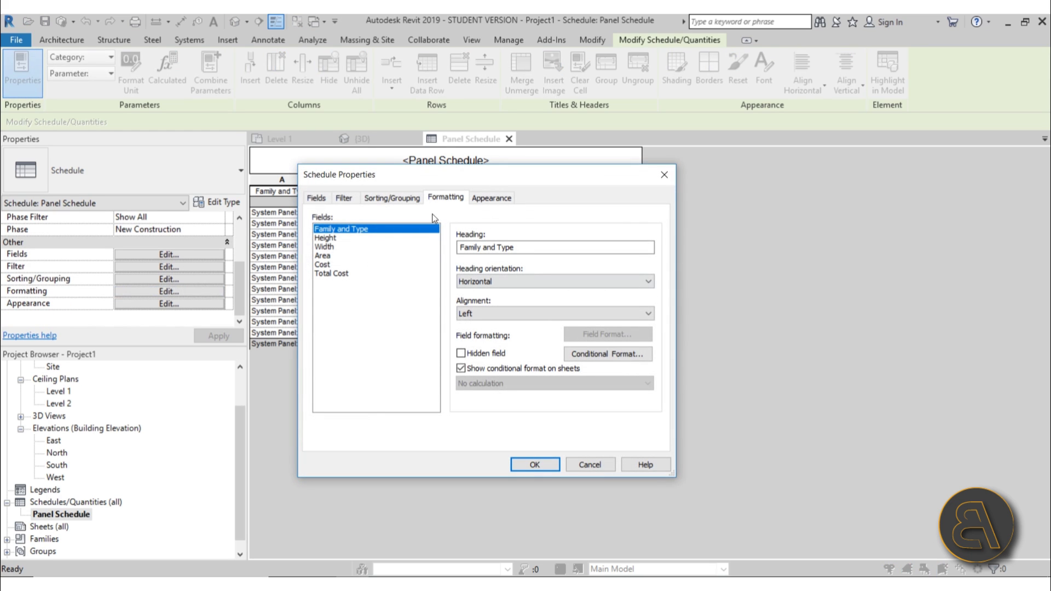
click(321, 273)
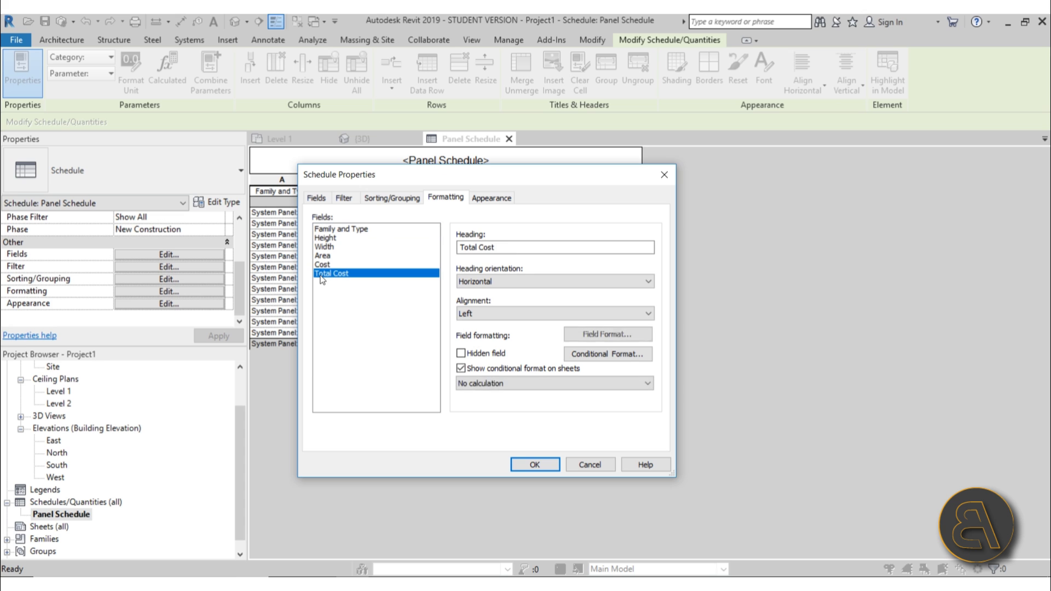
click(472, 385)
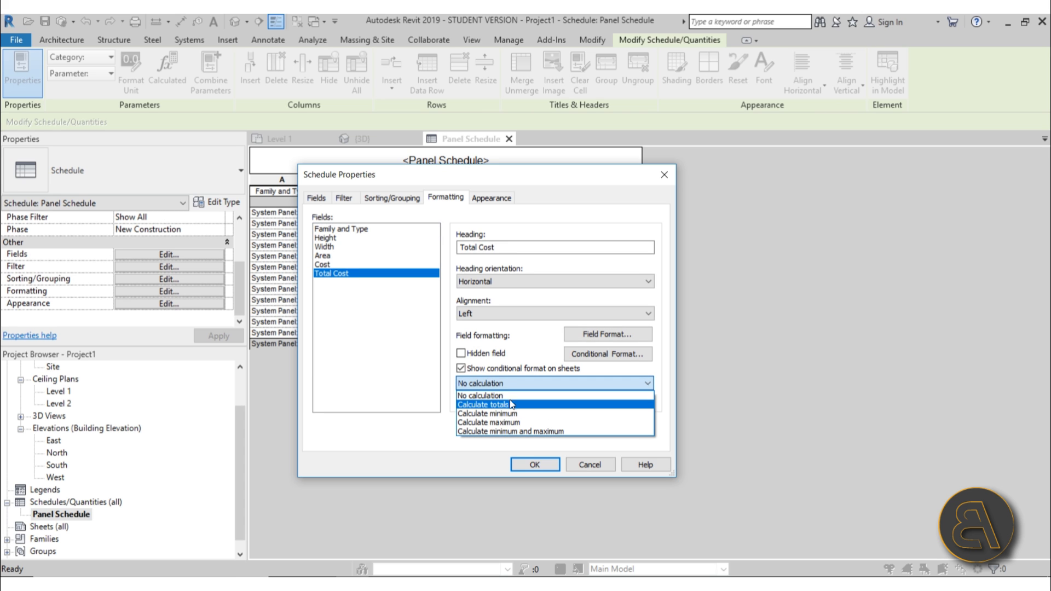
click(510, 404)
click(534, 465)
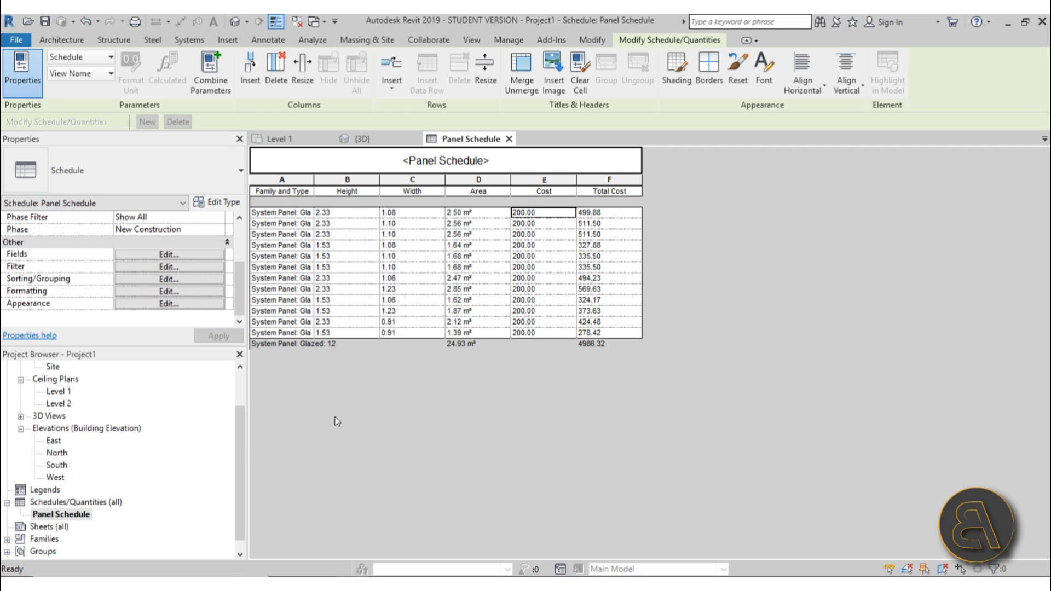
Create a new building component schedule for the Curtain Wall Mullions category, named Mullion Schedule, in the New Construction phase
right_click(73, 502)
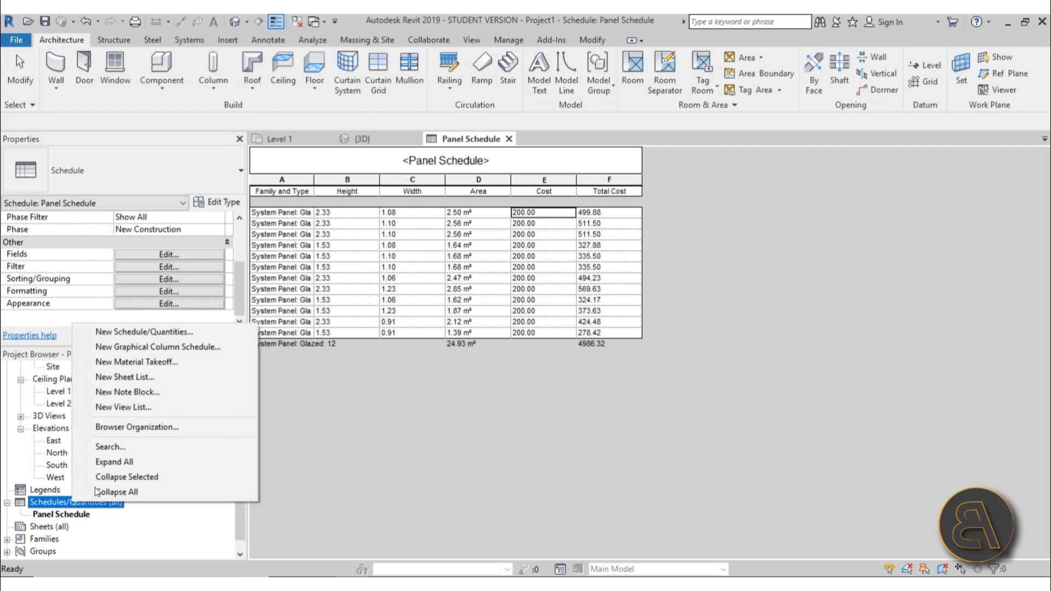
click(137, 332)
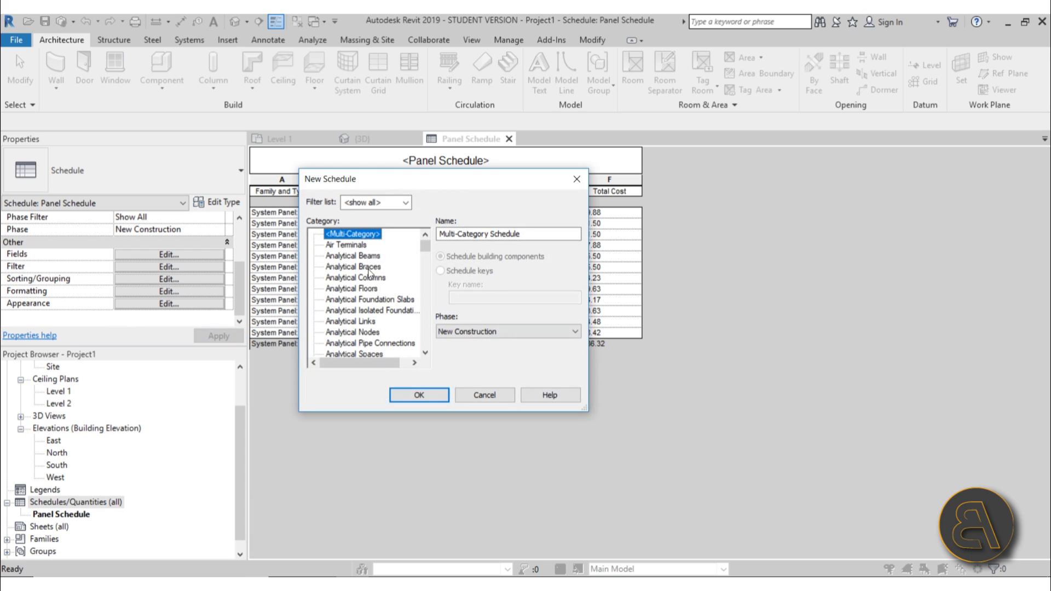
scroll(389, 265, down, 3)
scroll(390, 265, down, 3)
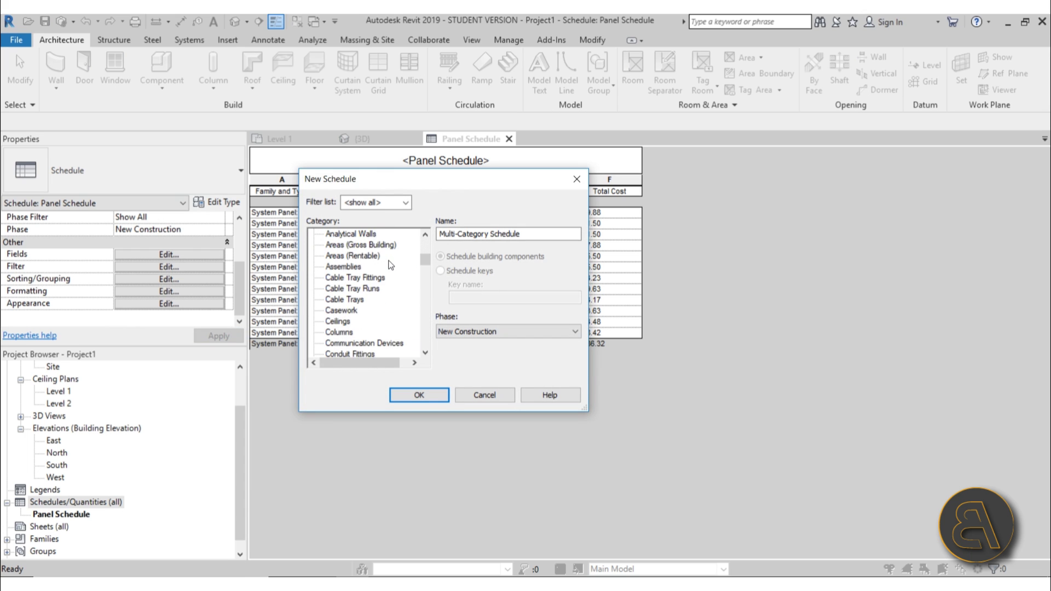
scroll(376, 278, down, 2)
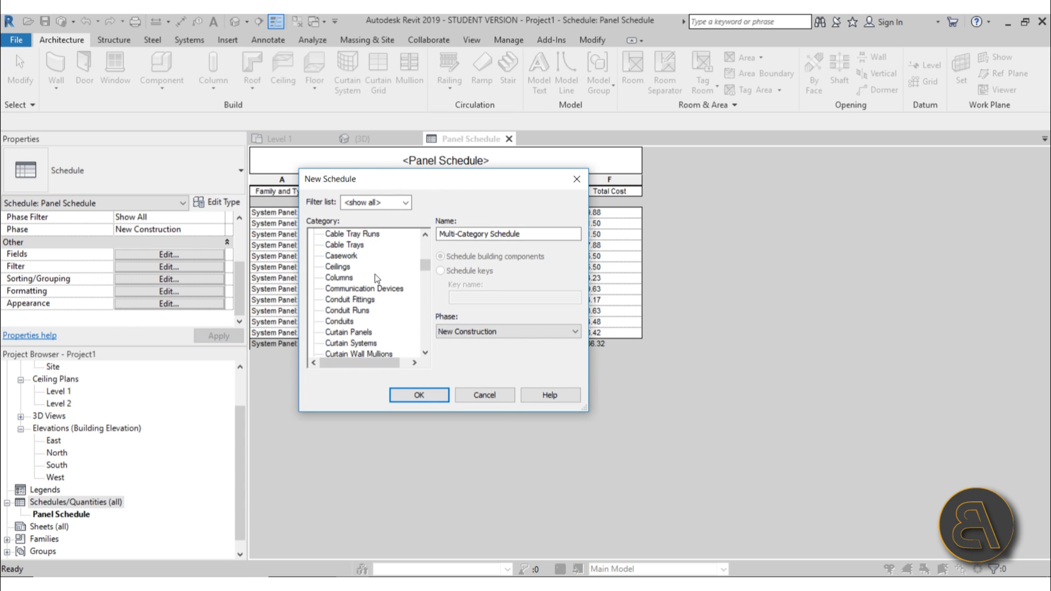
click(361, 332)
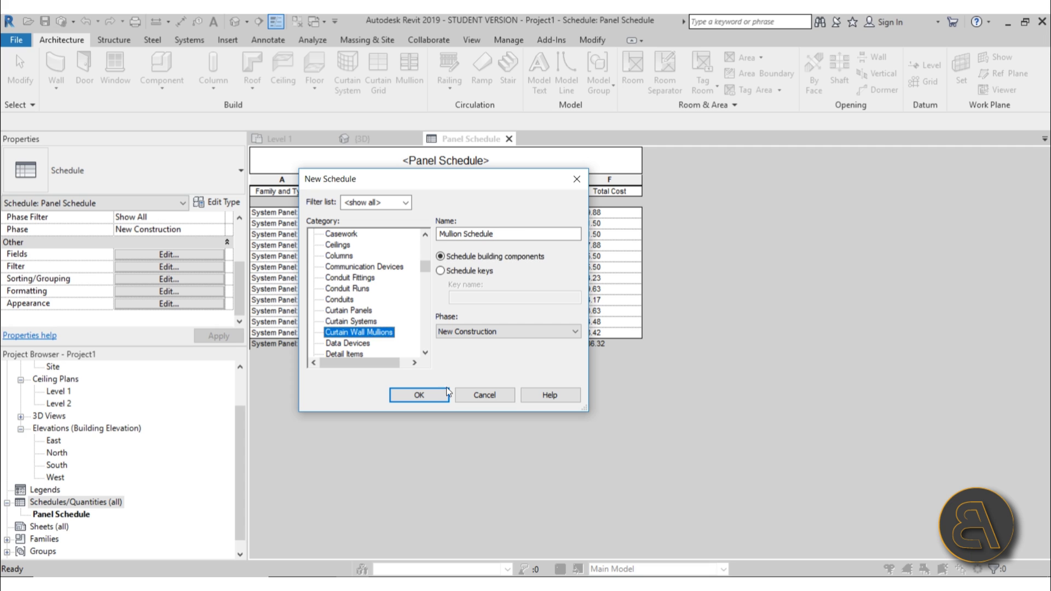
click(420, 398)
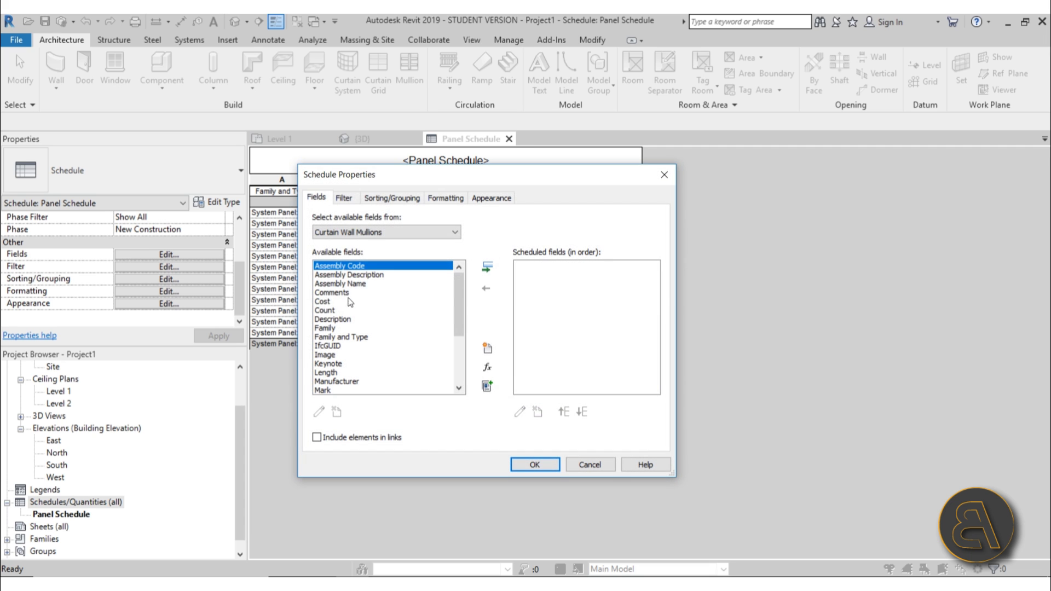
Add Family and Type, Length and Cost, in that order, as the mullion schedule's fields
click(341, 336)
click(487, 267)
scroll(361, 331, down, 3)
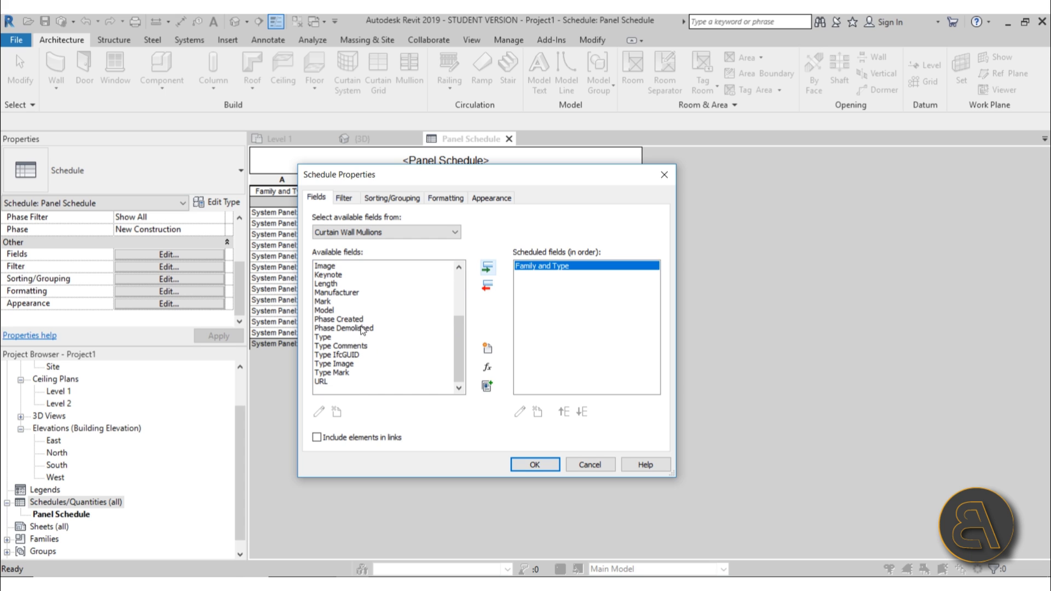
scroll(336, 315, up, 3)
click(334, 310)
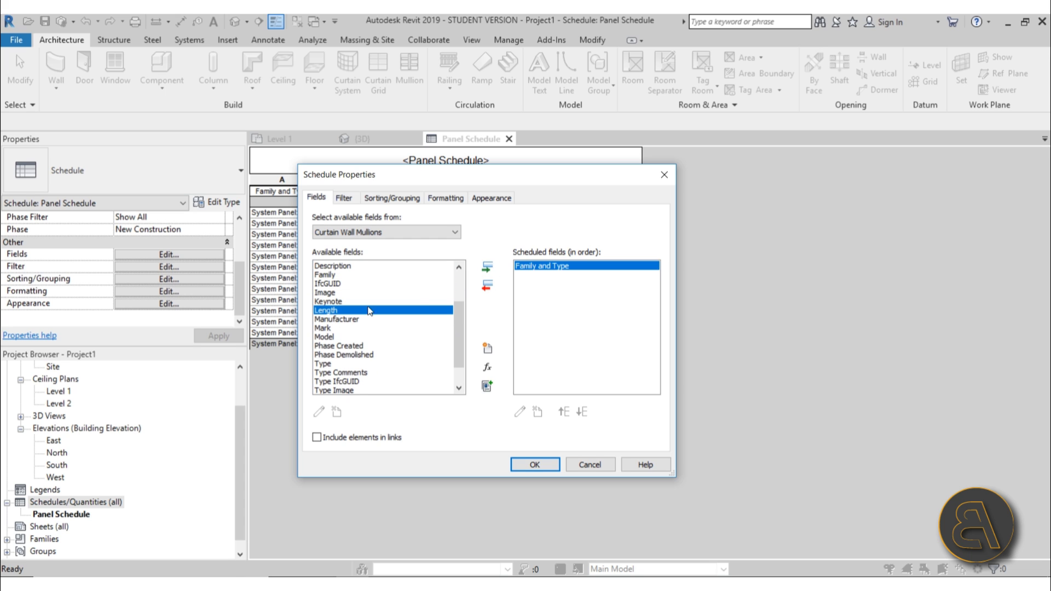
double_click(332, 311)
scroll(332, 310, up, 2)
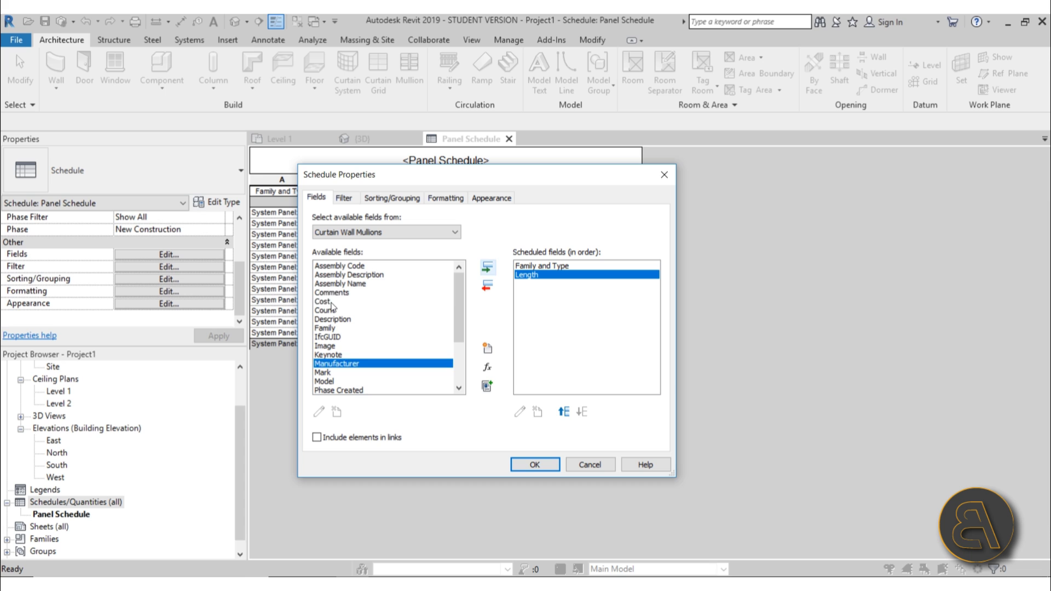
click(331, 301)
click(487, 267)
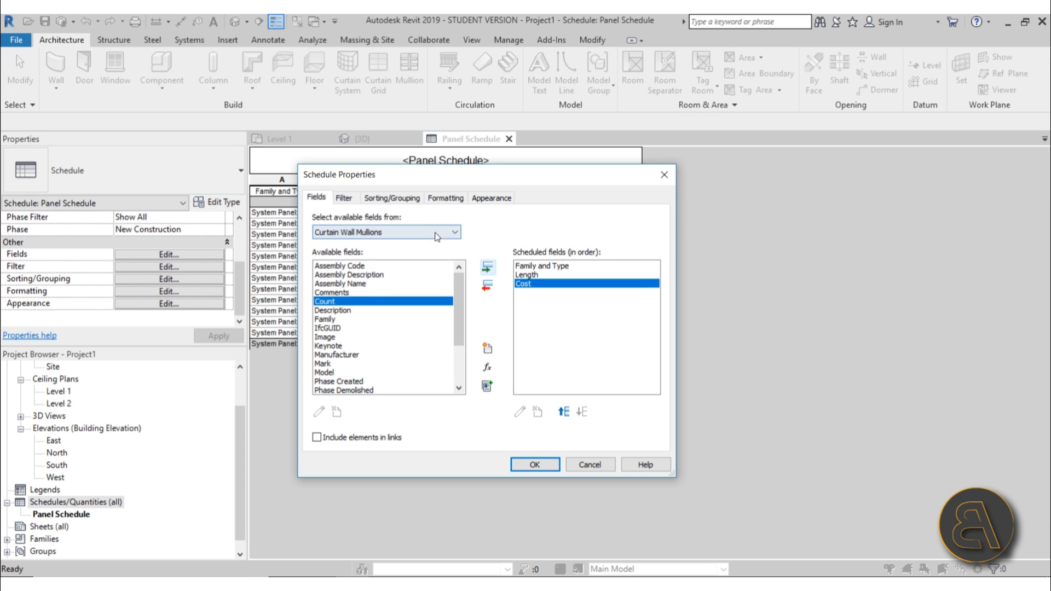
Sort the mullion schedule by Family and Type, with a title, count and totals footer and a blank line between groups
click(392, 198)
click(449, 219)
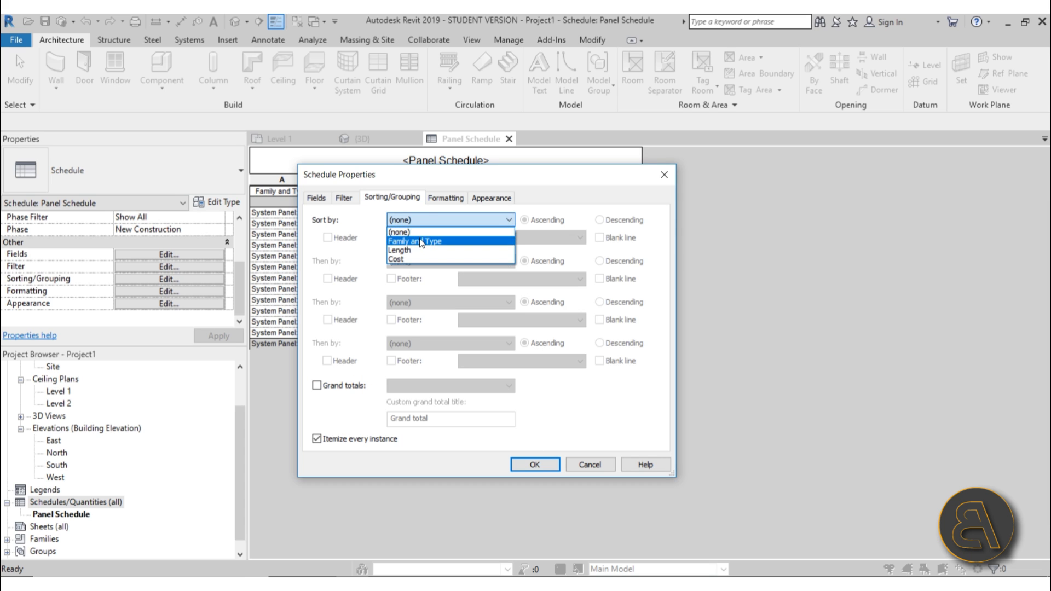
click(423, 244)
click(398, 240)
click(612, 239)
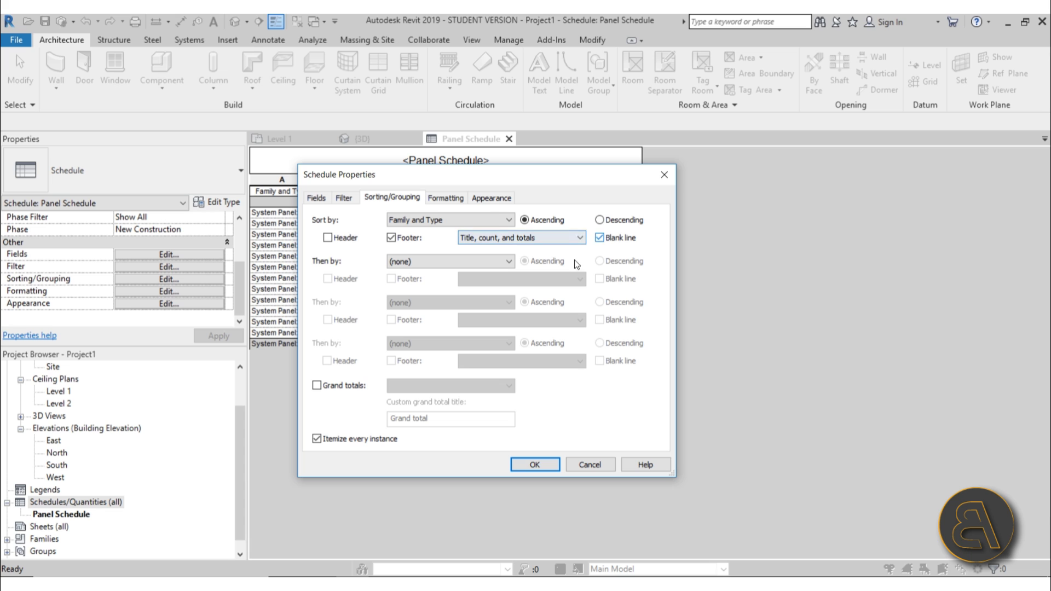
Format the mullion schedule's Length field to calculate totals and generate the schedule
click(457, 201)
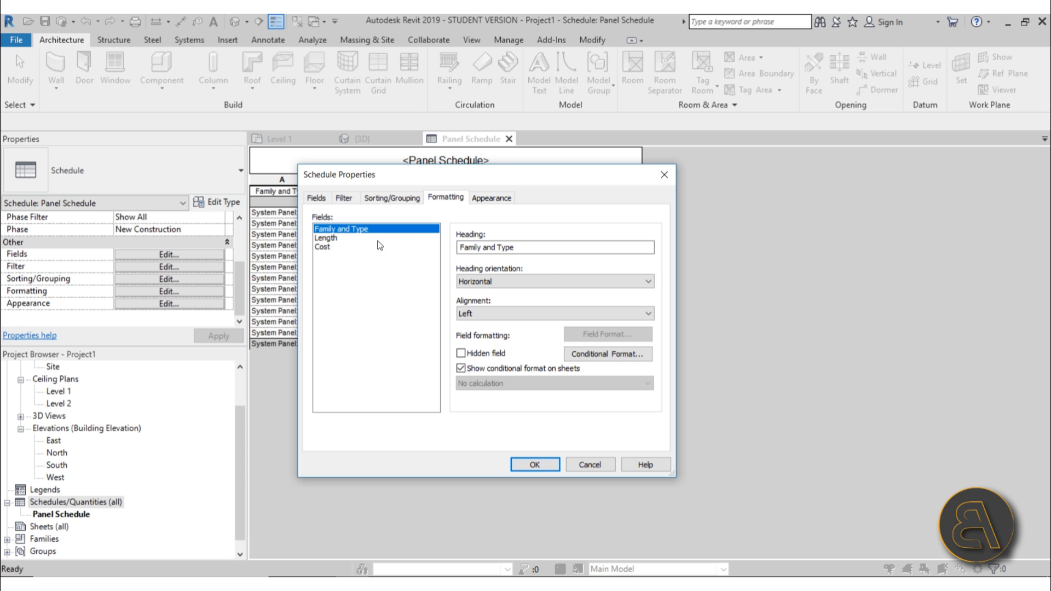
click(328, 239)
click(521, 384)
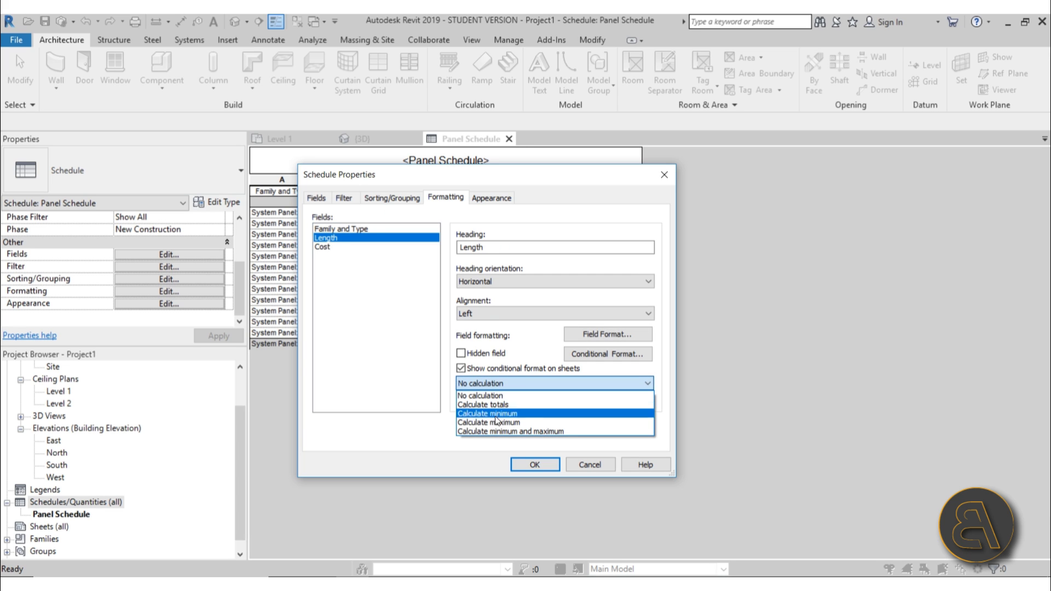
click(487, 404)
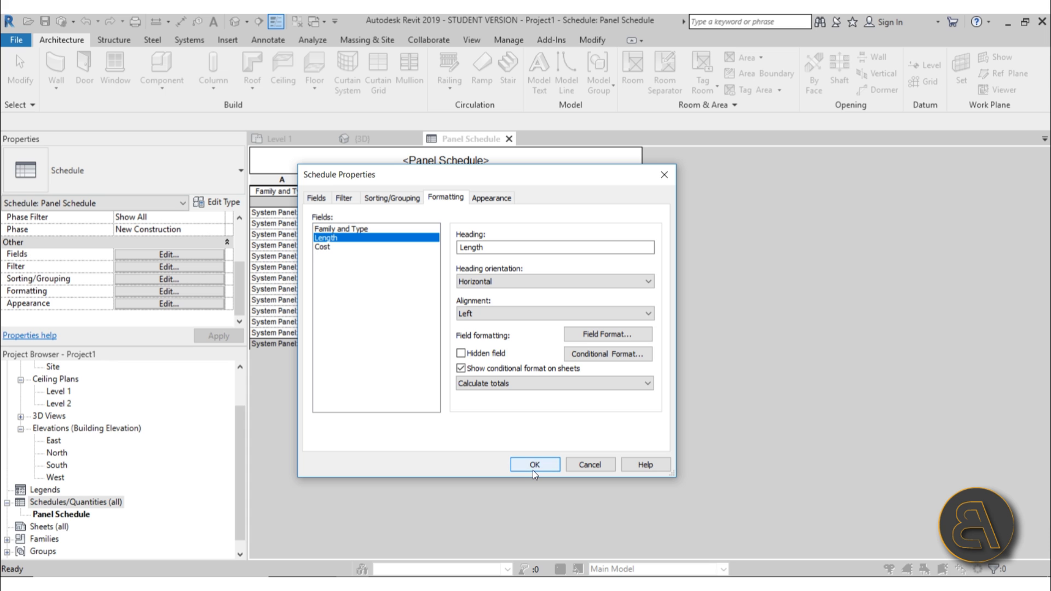
click(533, 464)
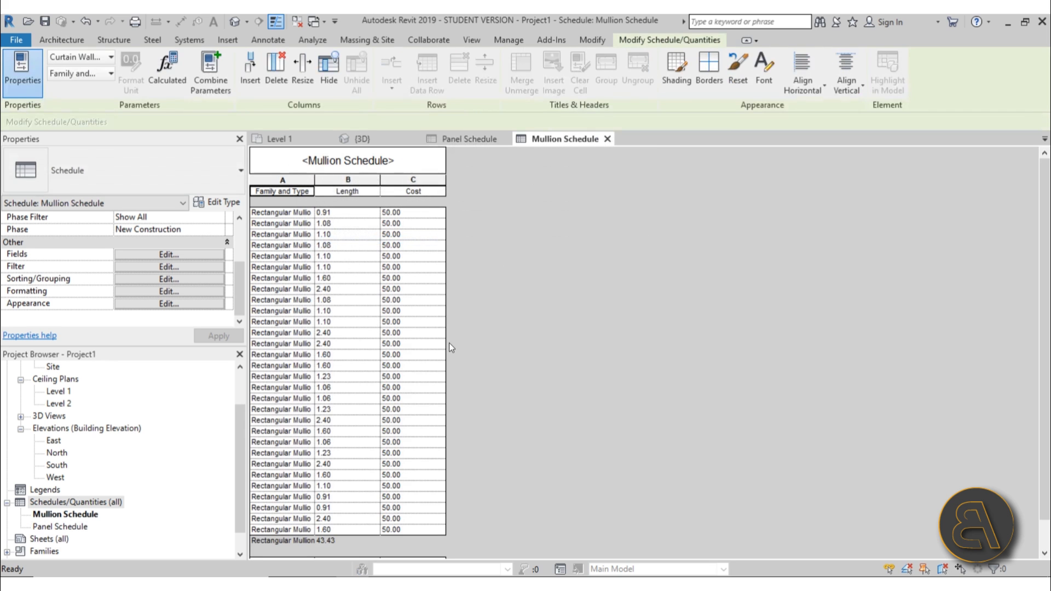
scroll(486, 282, down, 3)
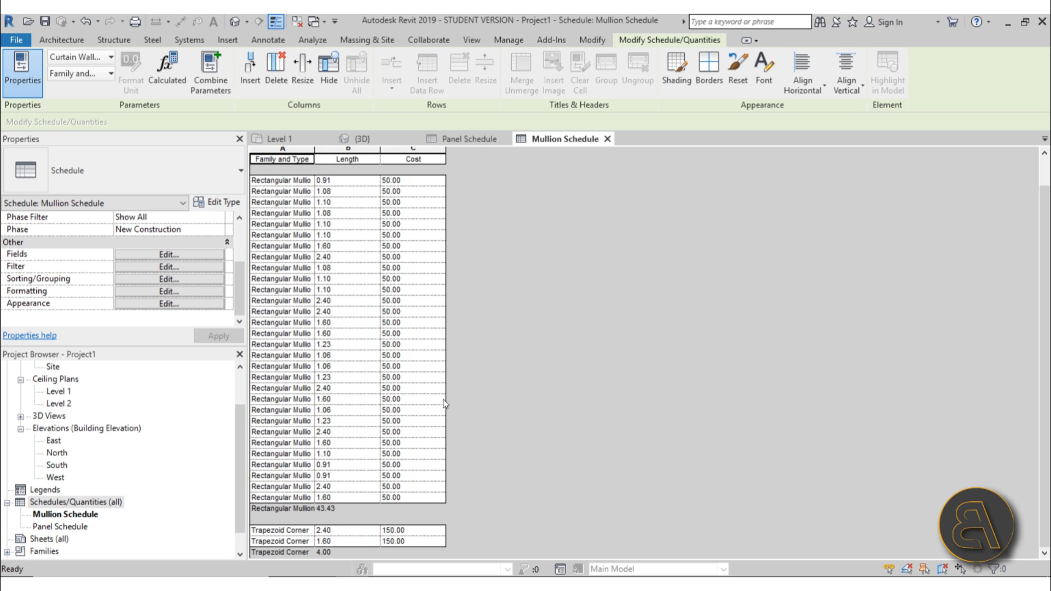
scroll(436, 237, up, 1)
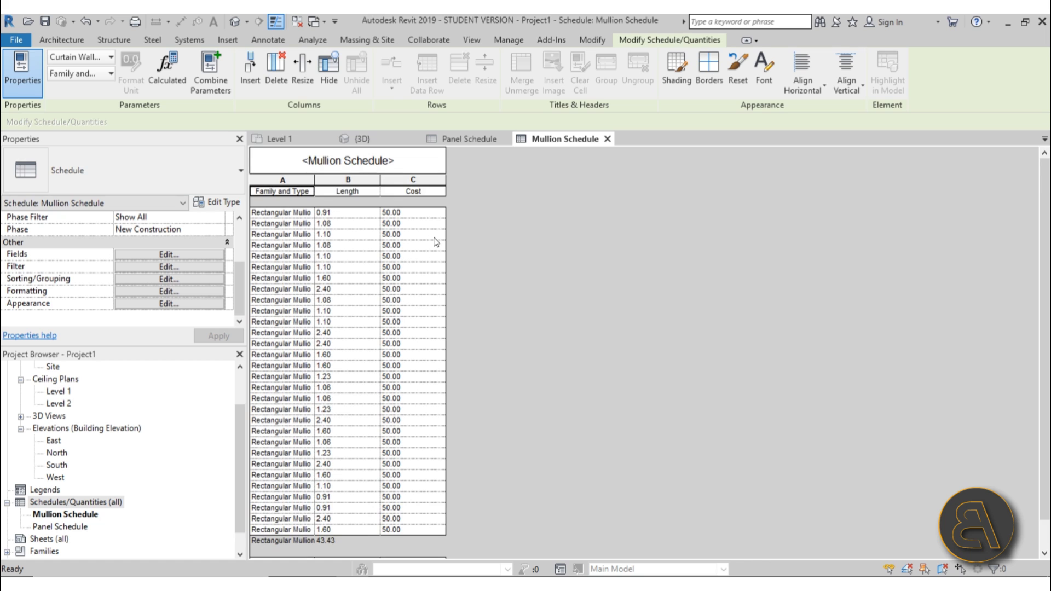
Add a new instance project parameter named Total cost for mulions, of type Currency, to the mullion schedule's fields
click(249, 71)
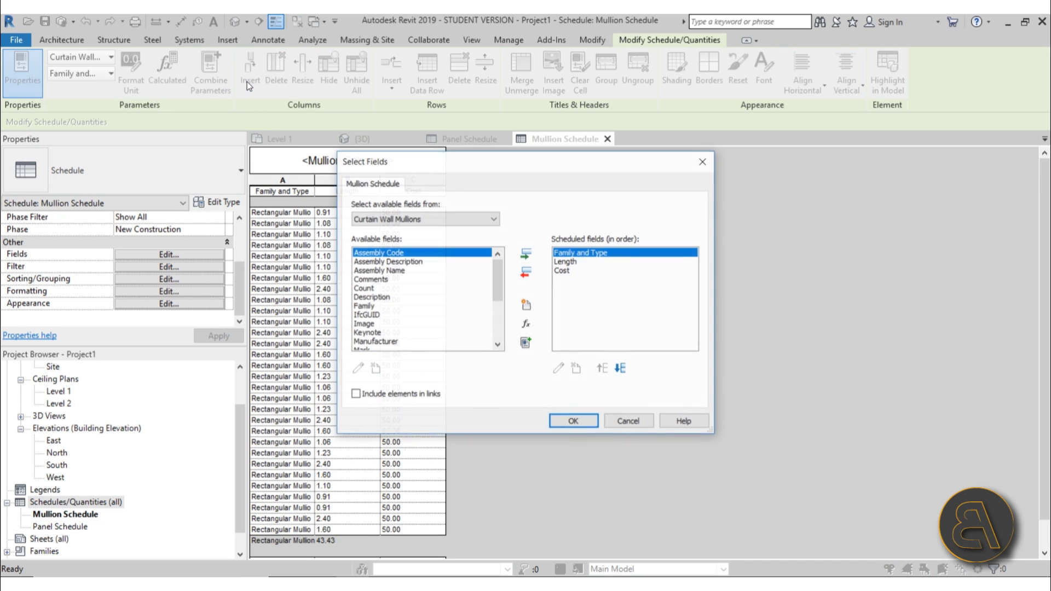
click(526, 305)
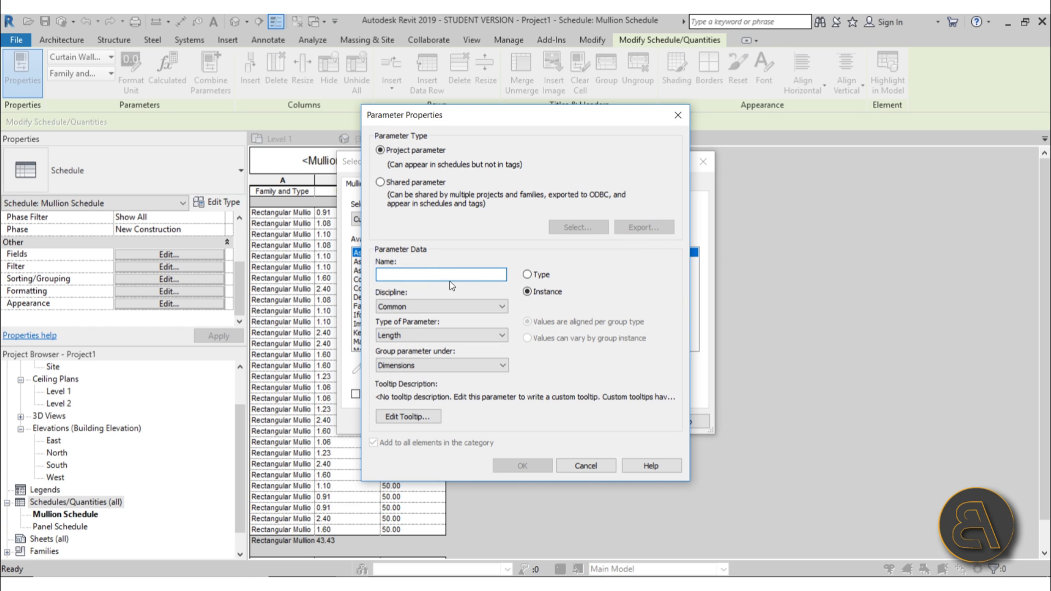
text(Total cost)
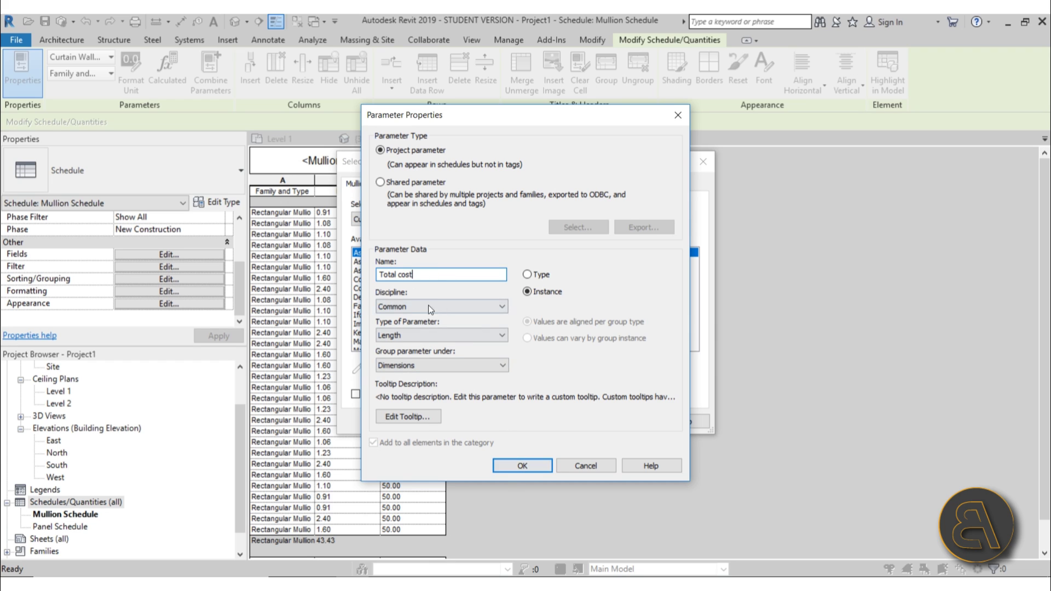
click(438, 335)
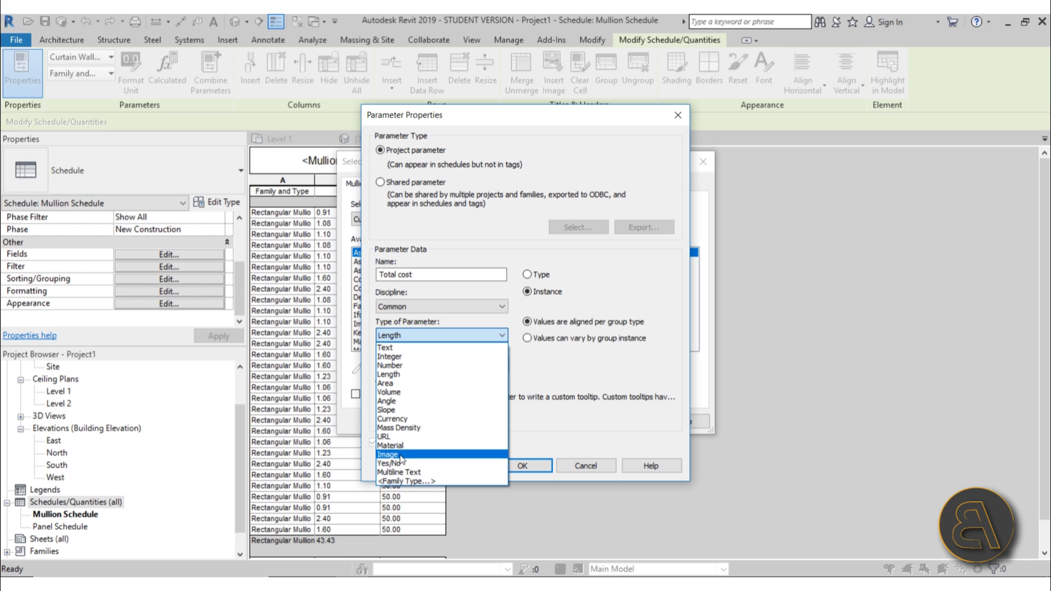
key(Escape)
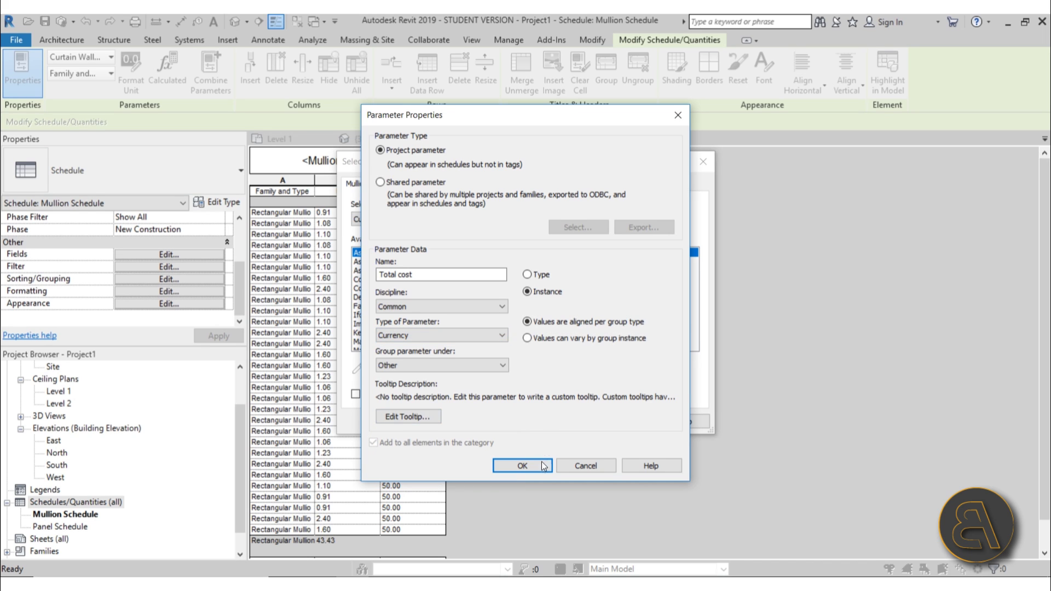
click(523, 464)
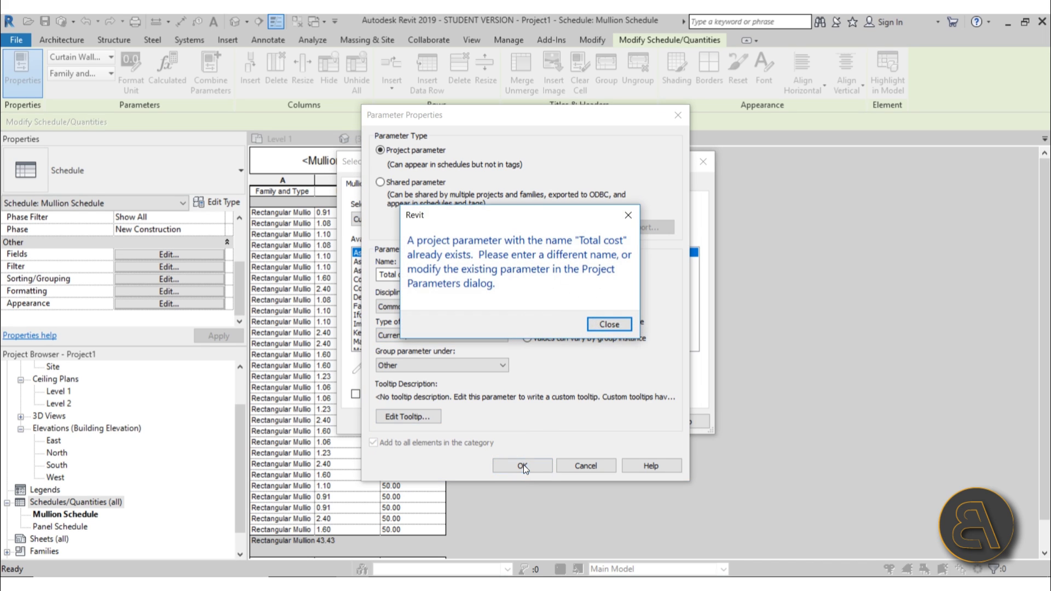
click(606, 324)
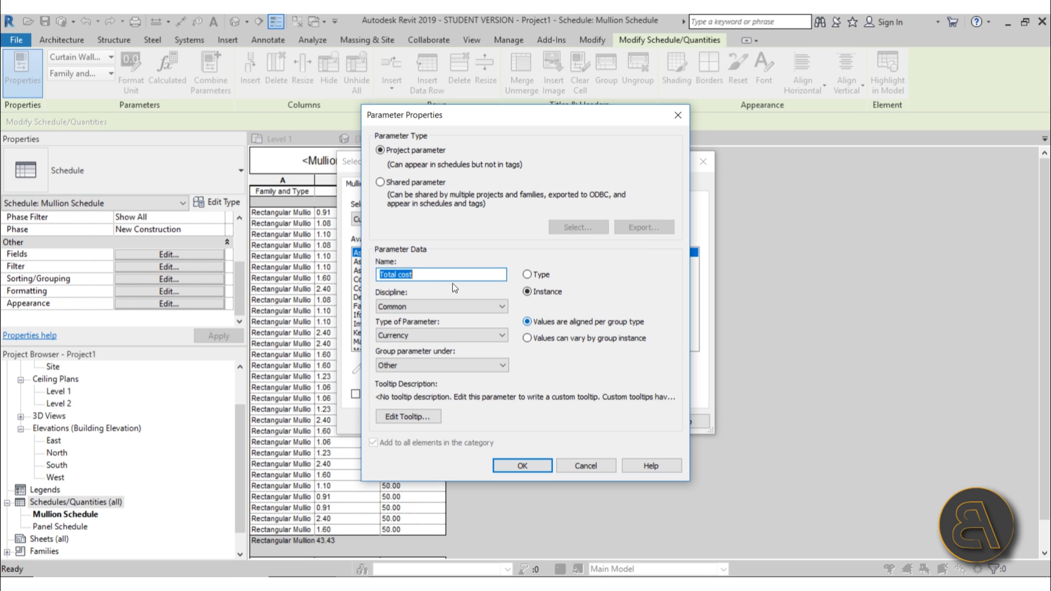
click(417, 276)
key(Return)
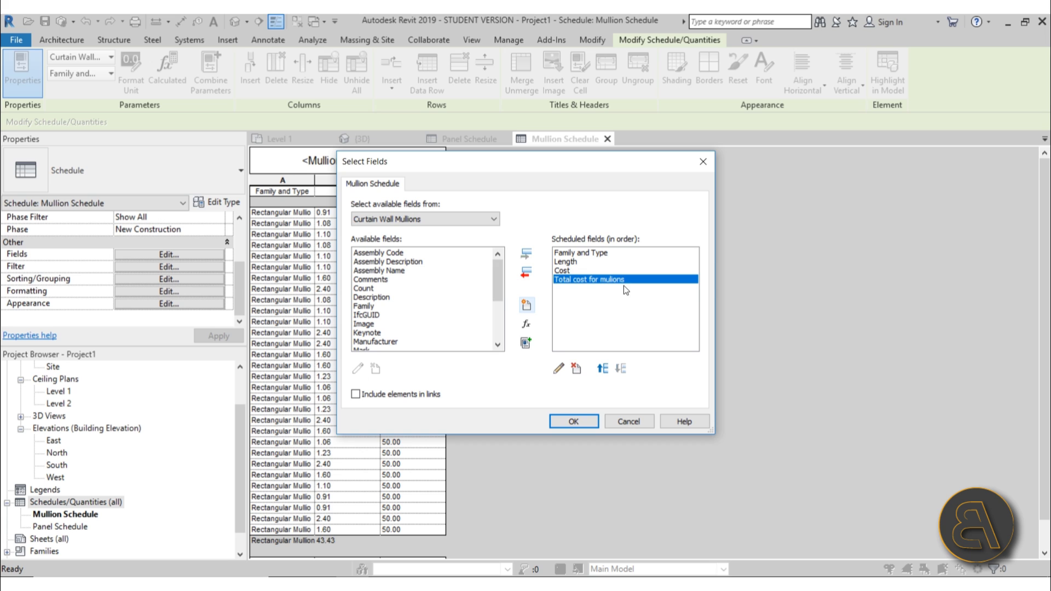
click(575, 423)
Start a calculated value on the Total cost for mulions column, named Total Cost, with the Common discipline and Currency type
click(476, 180)
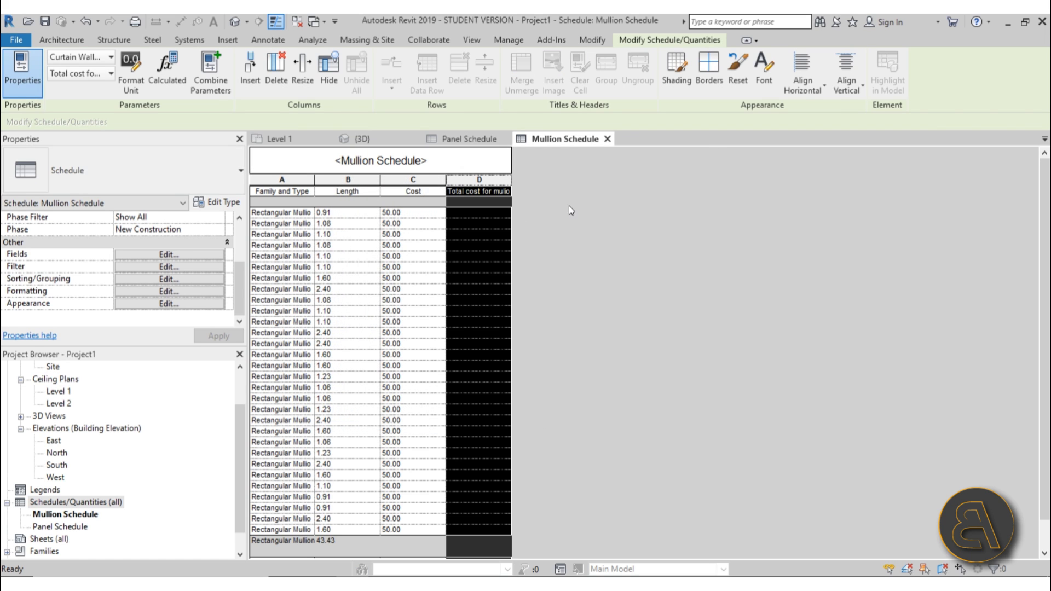
click(170, 83)
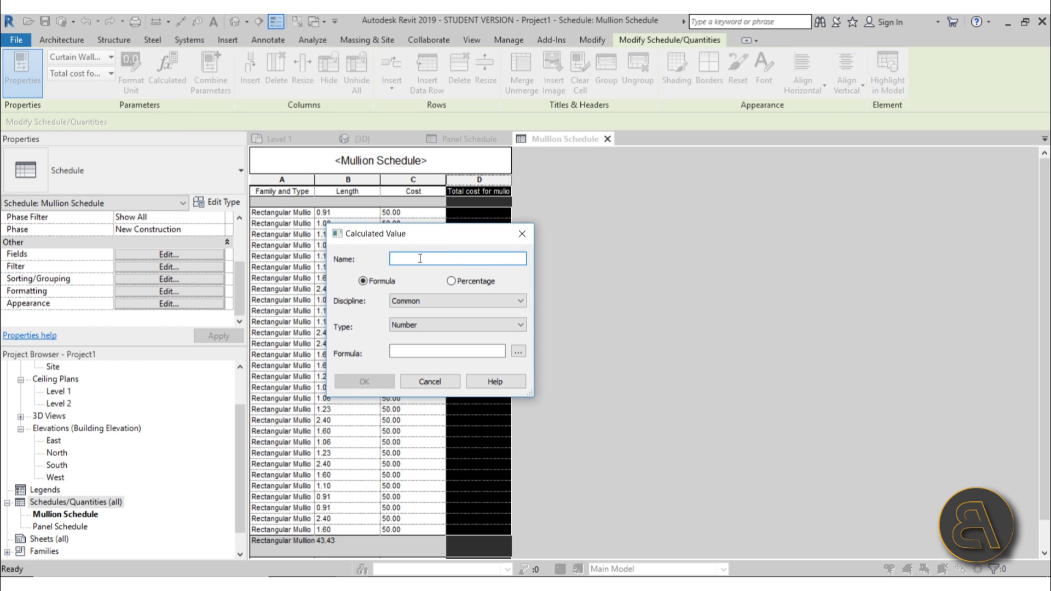
text(Total)
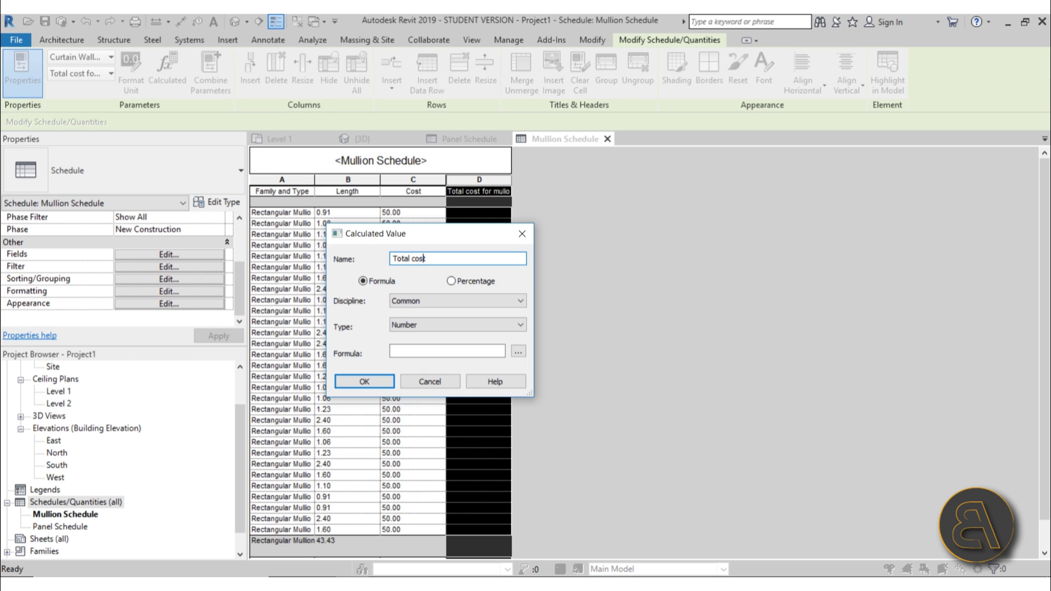
text( cost)
click(413, 258)
key(BackSpace)
text(C)
click(420, 301)
click(419, 300)
click(420, 325)
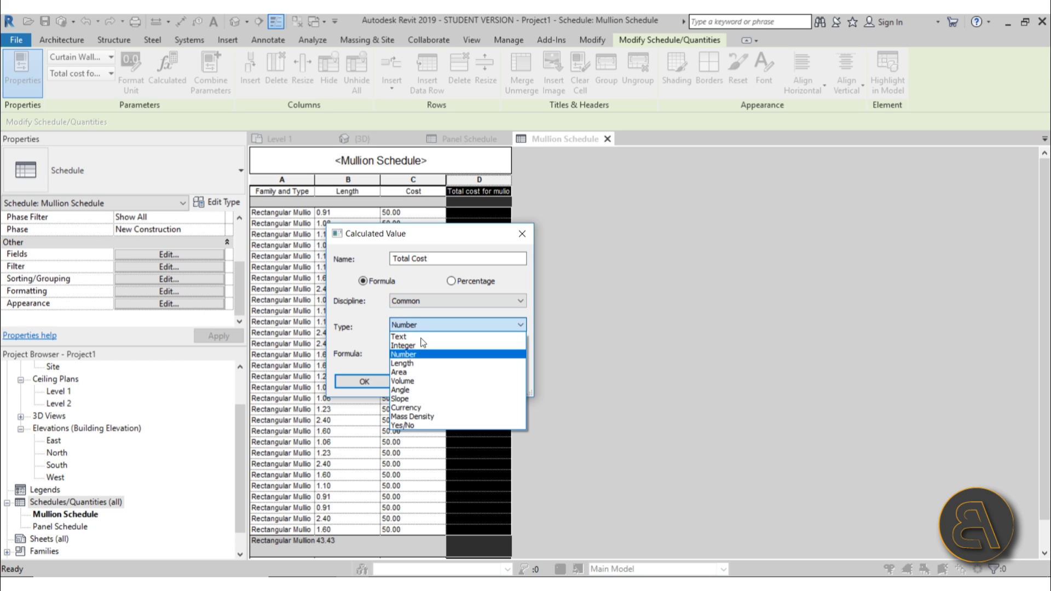
click(415, 407)
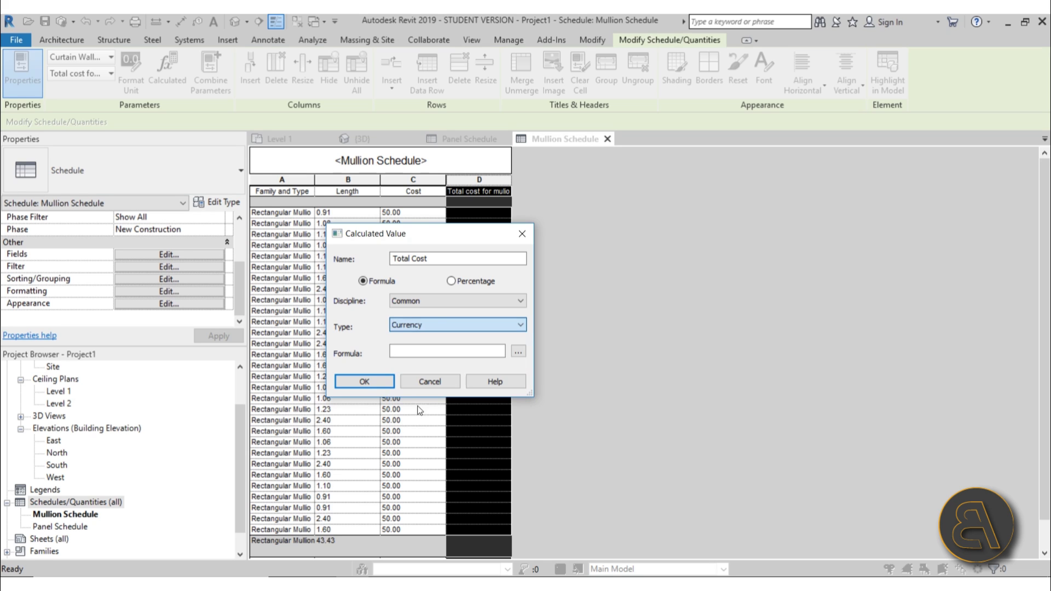
Give the Total Cost calculated value the formula Length * Cost / 1m and apply it to the schedule
click(517, 352)
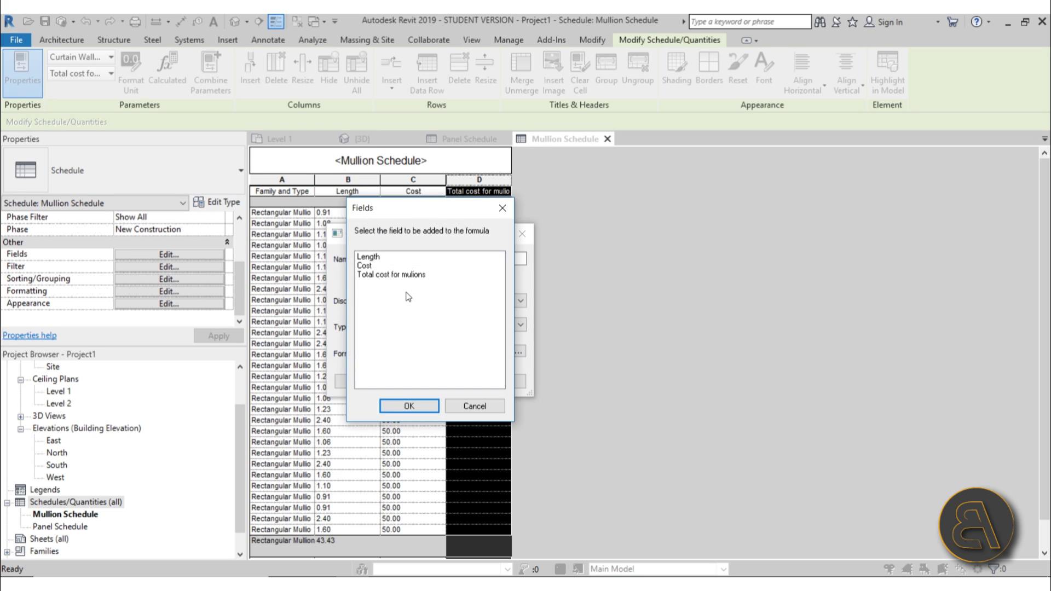
click(371, 259)
click(416, 404)
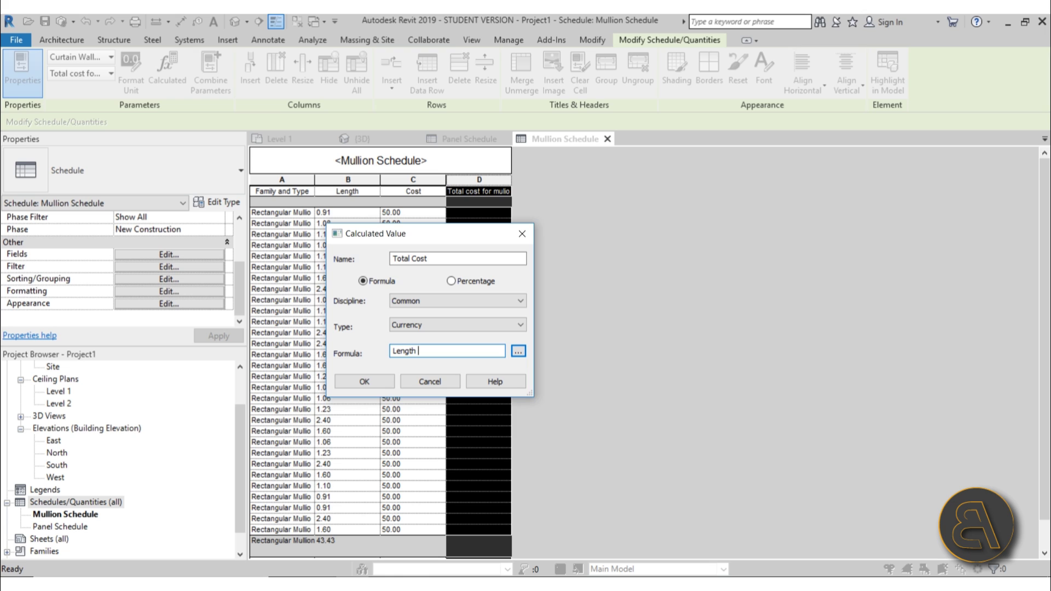
click(518, 352)
click(368, 266)
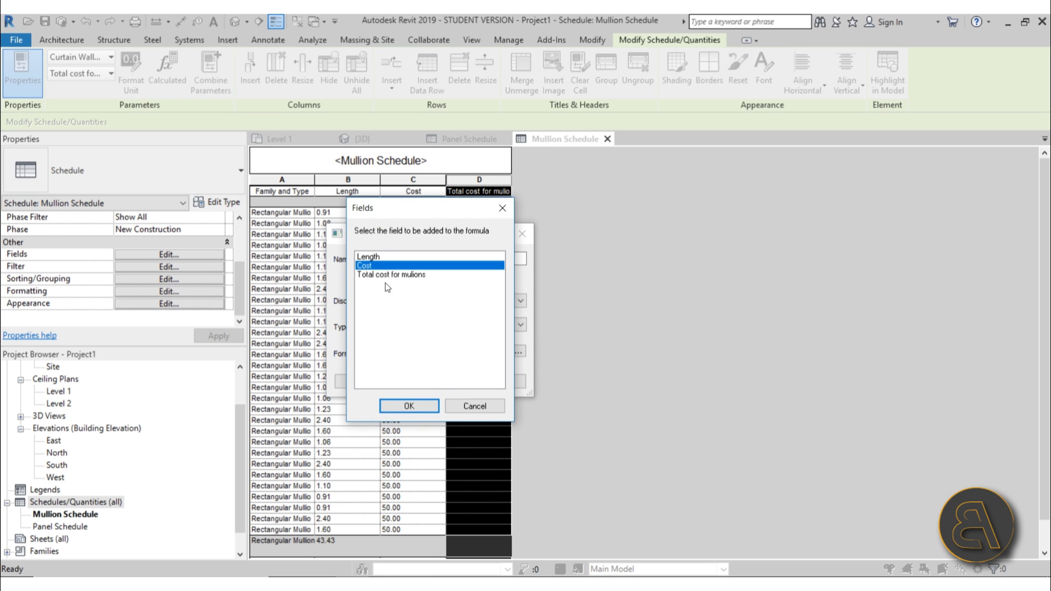
click(409, 406)
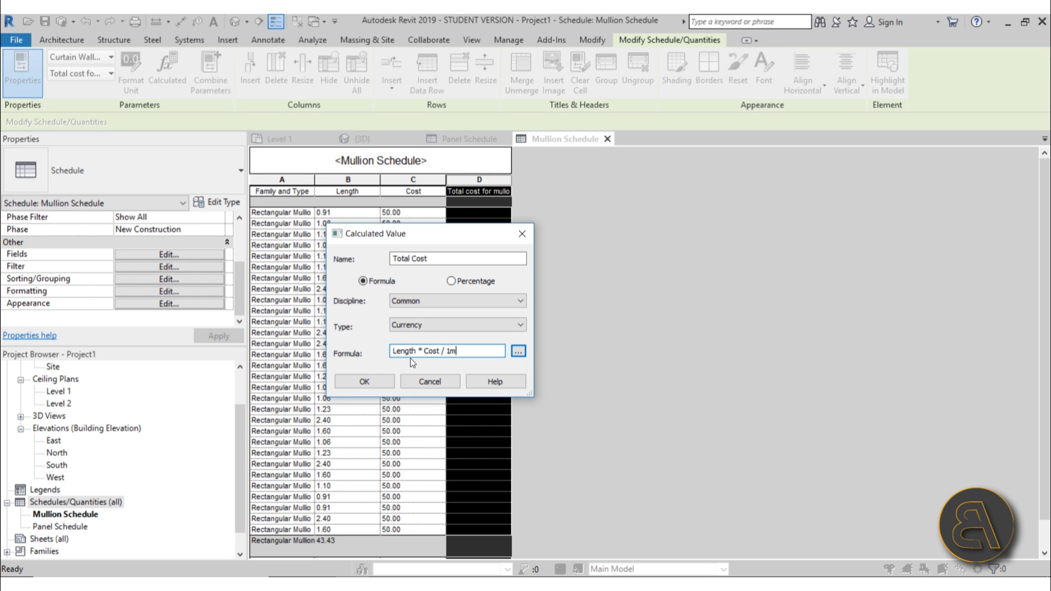
click(374, 382)
scroll(587, 333, down, 3)
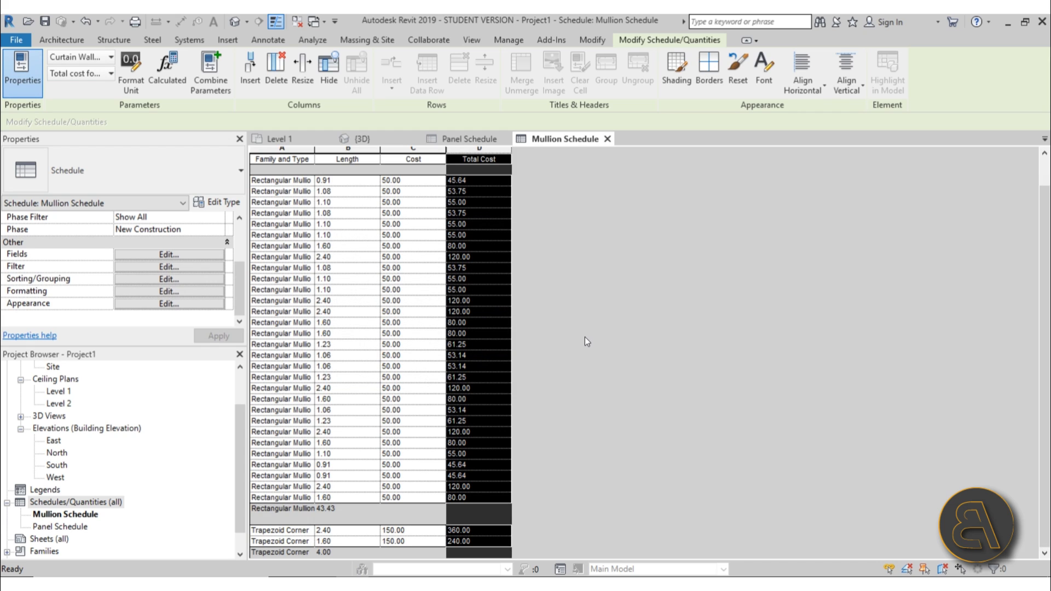
Format the mullion schedule's Total Cost field to calculate totals
click(338, 491)
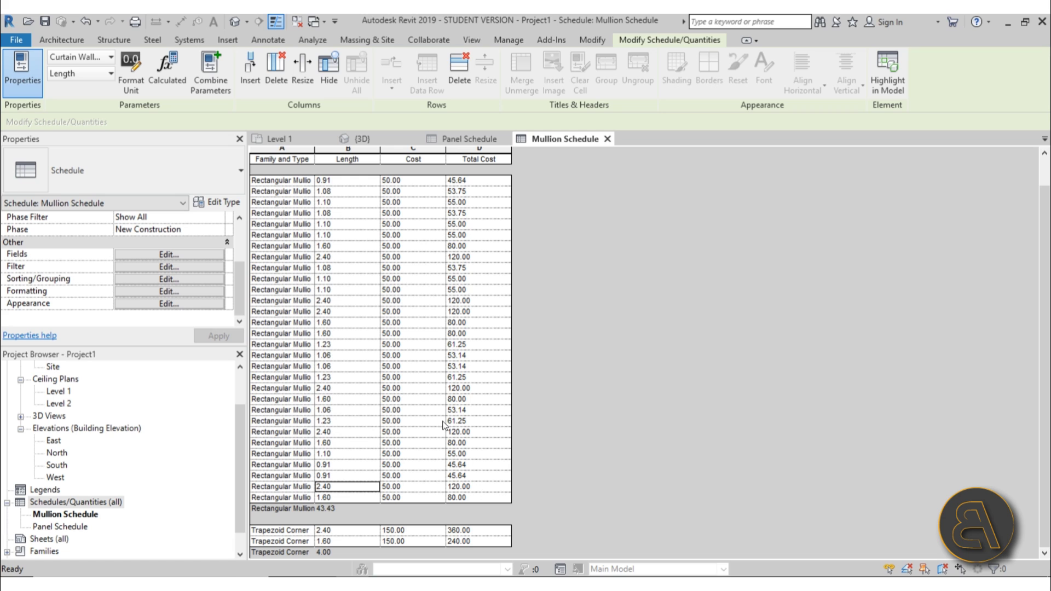
click(155, 291)
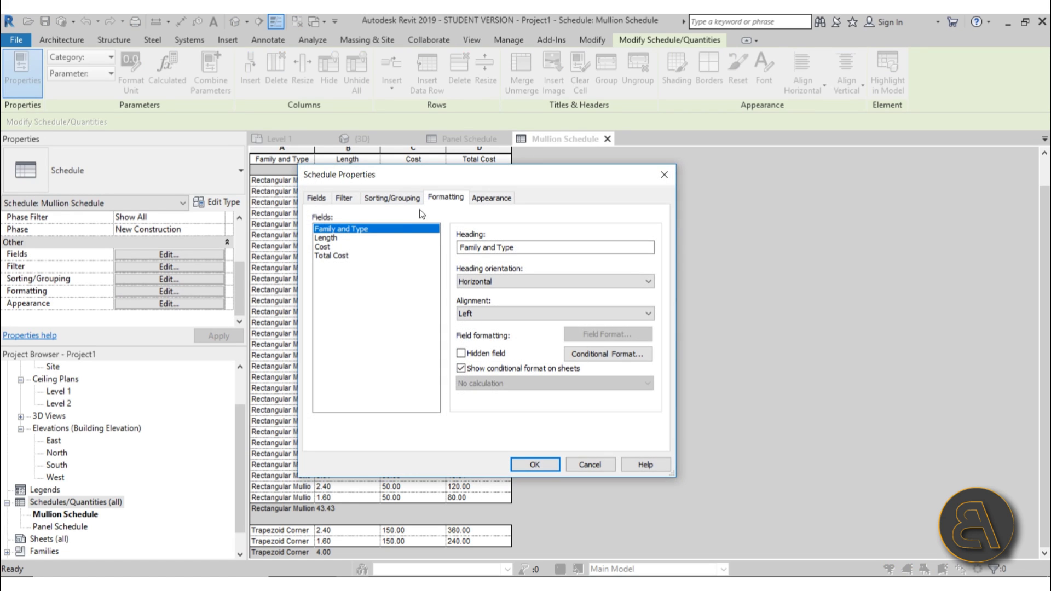
click(331, 255)
click(521, 384)
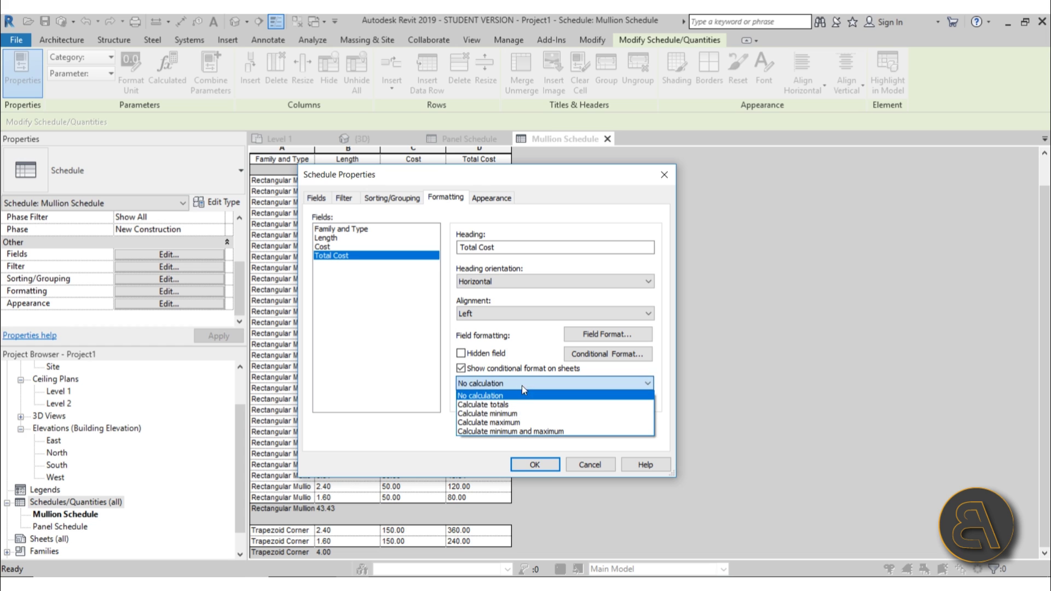
click(499, 404)
click(539, 464)
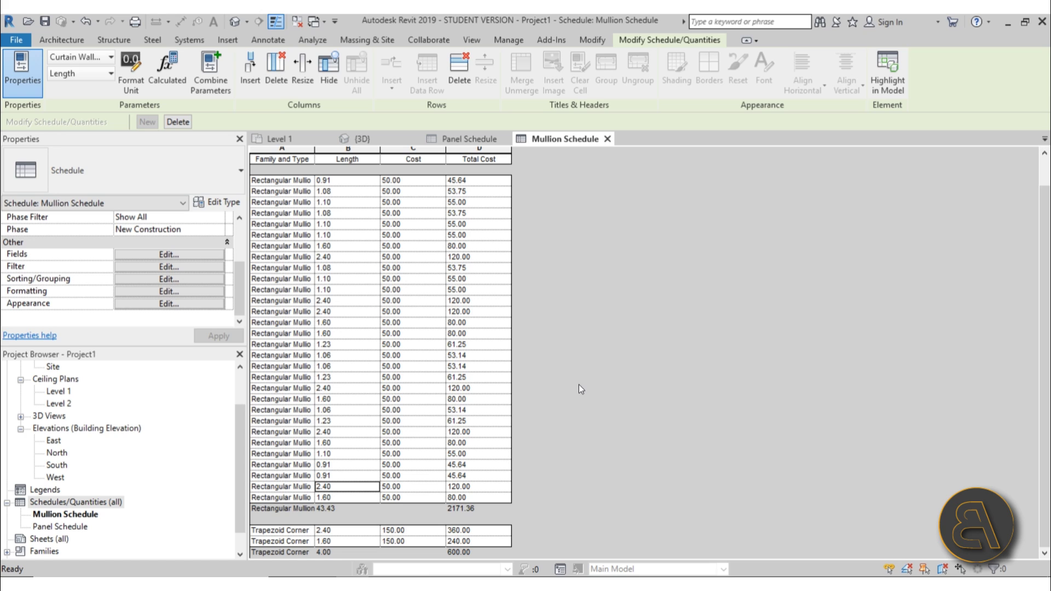
Stretch the longer Storefront curtain wall to a length of 7.0 m in the 3D view
scroll(158, 477, up, 2)
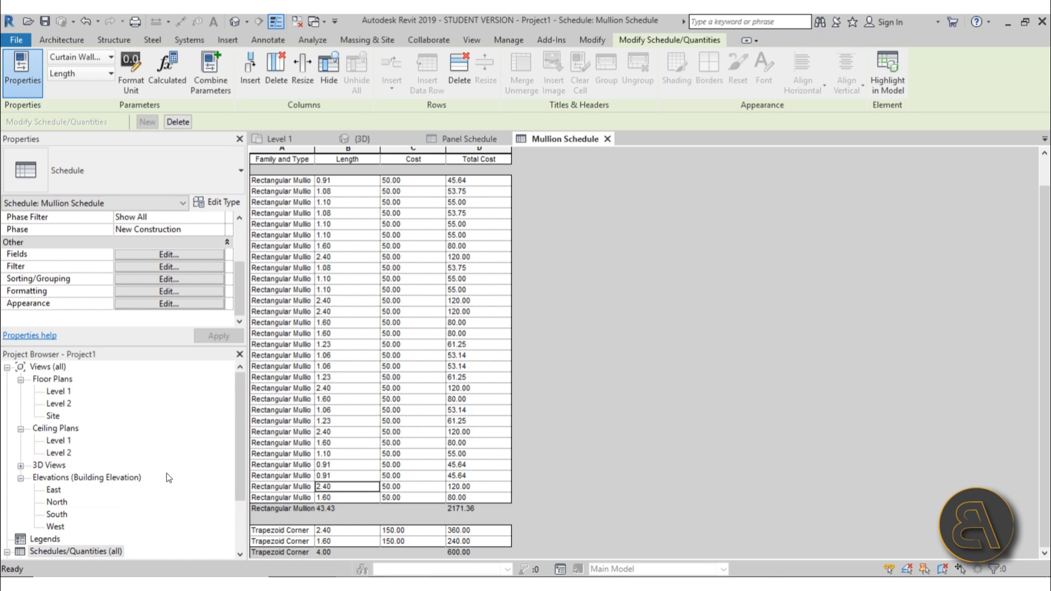
scroll(484, 419, up, 1)
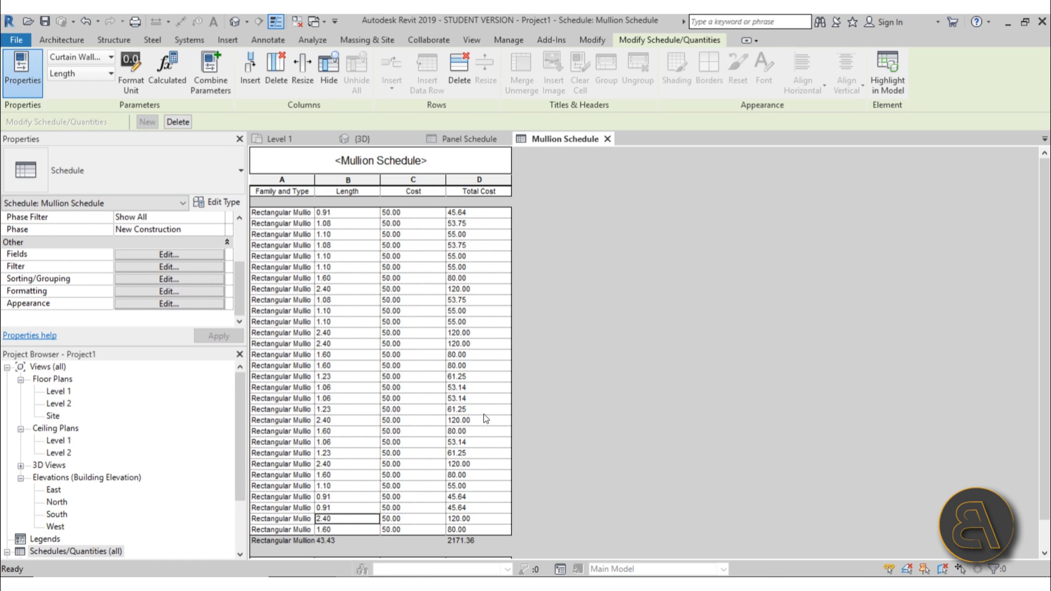
scroll(521, 427, down, 1)
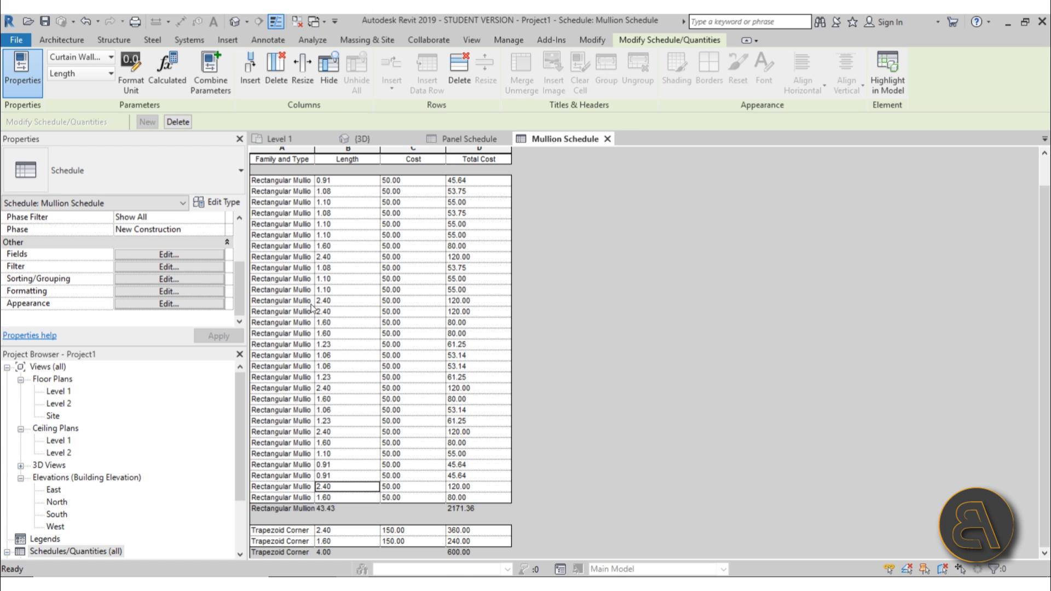
double_click(60, 392)
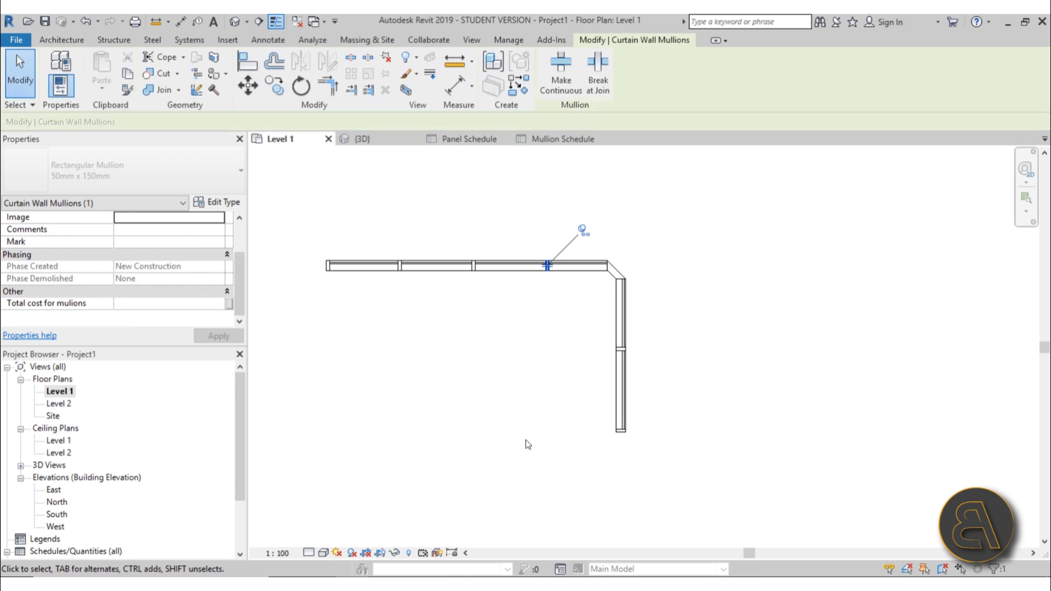
click(544, 309)
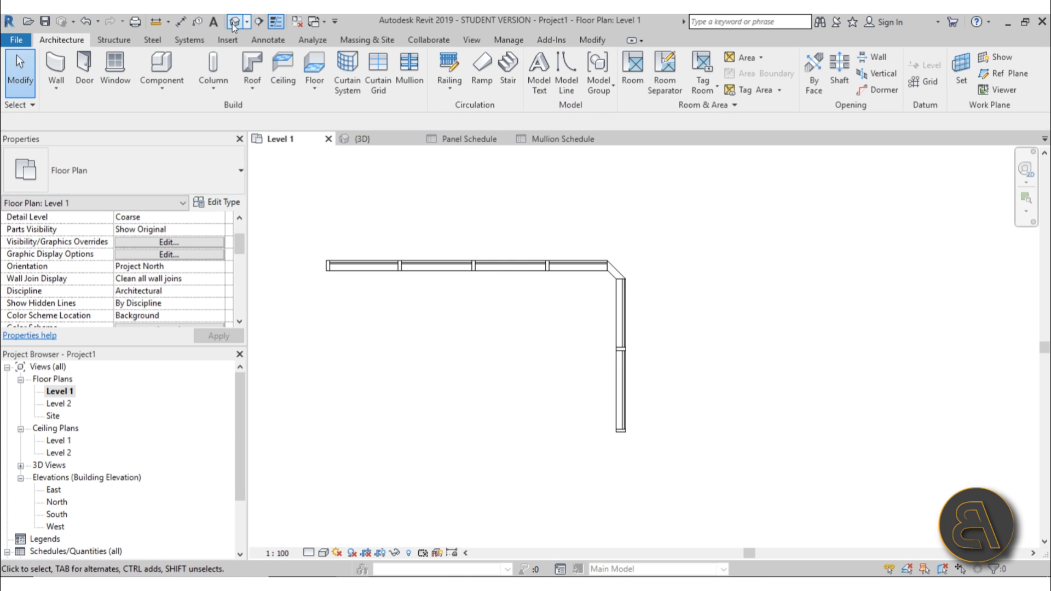
click(232, 24)
click(605, 381)
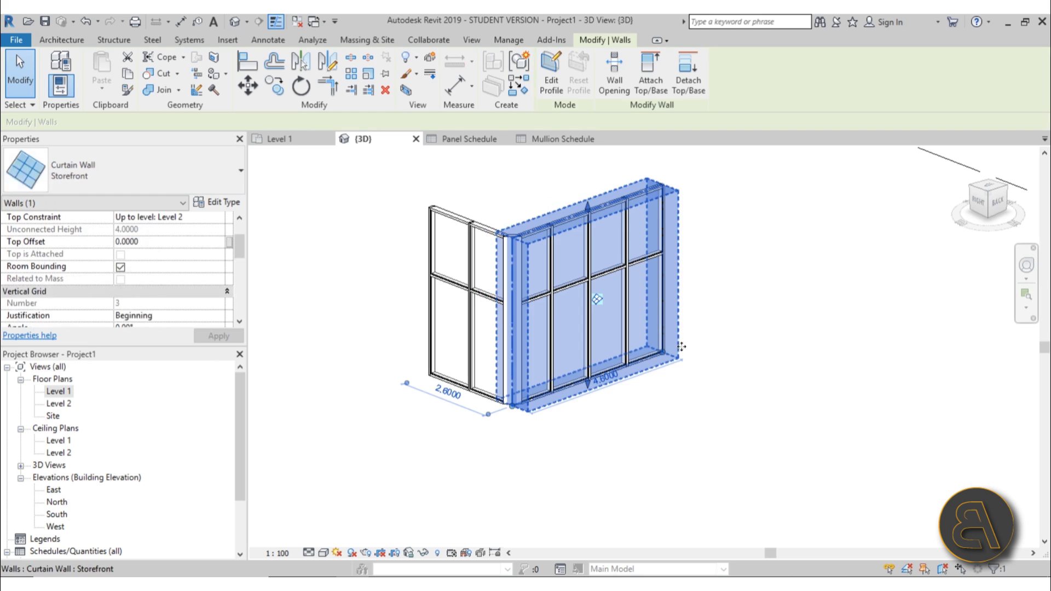
drag(681, 346, 741, 324)
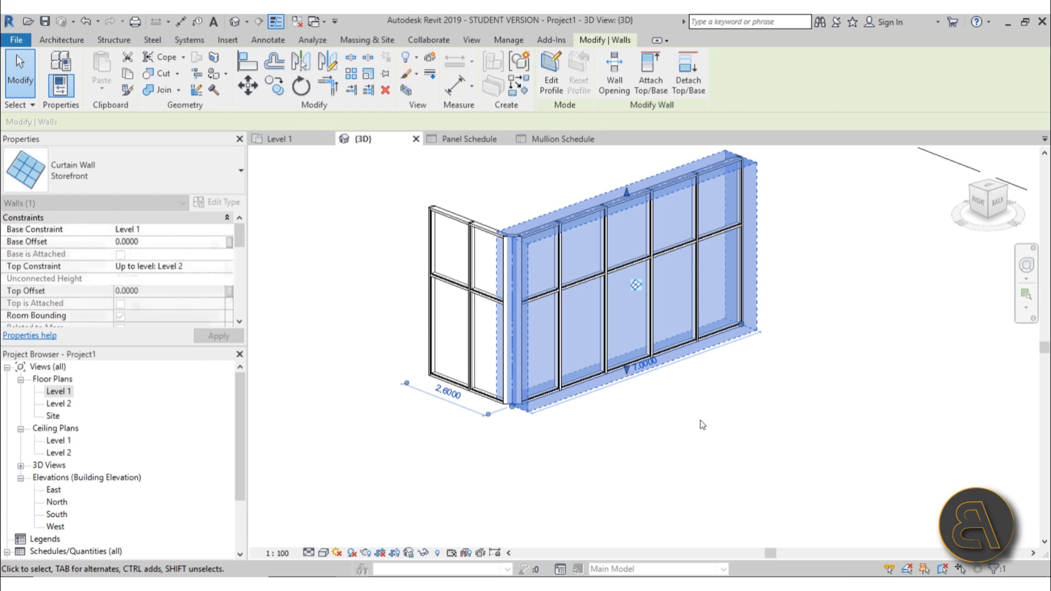
click(702, 425)
Reopen the Mullion Schedule and review its lengths and total costs for the stretched wall
scroll(100, 482, down, 2)
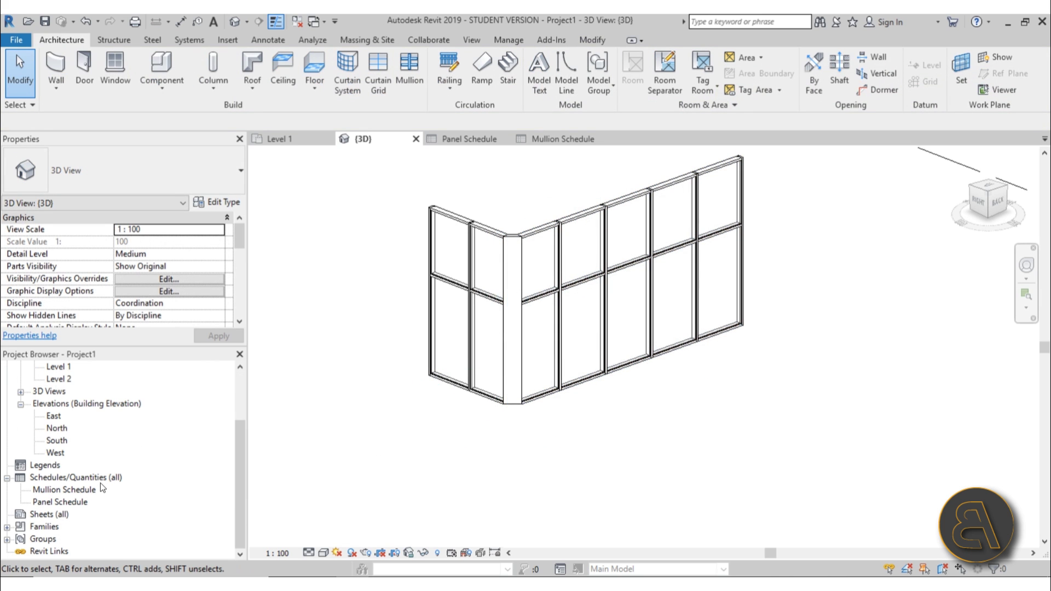
double_click(64, 490)
scroll(533, 343, down, 3)
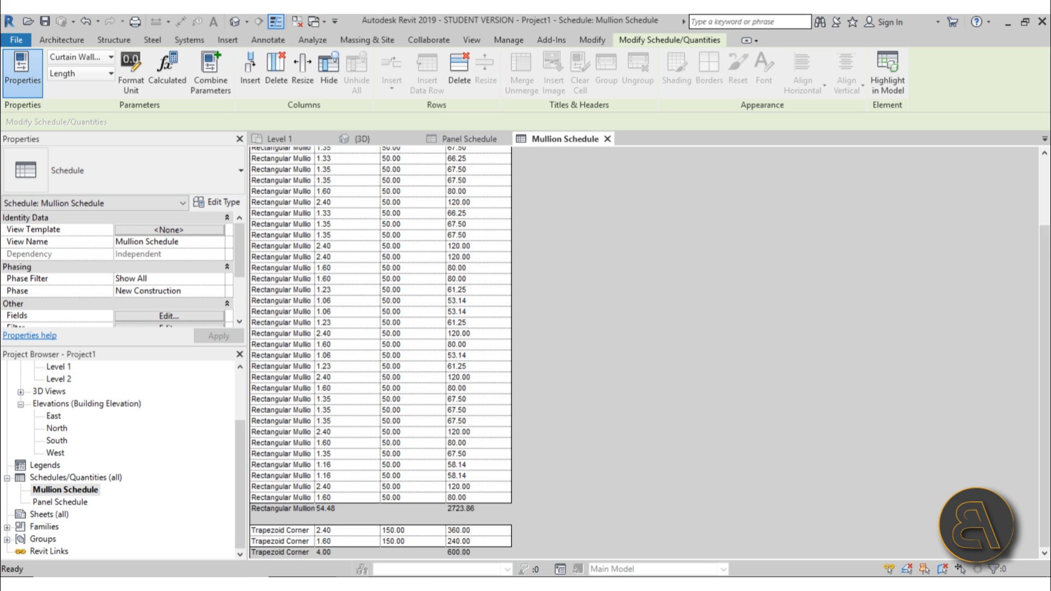
scroll(549, 481, up, 3)
scroll(496, 352, down, 3)
In the 3D view, set the Storefront wall type's interior vertical mullions to Circular Mullion : 50mm radius
double_click(61, 367)
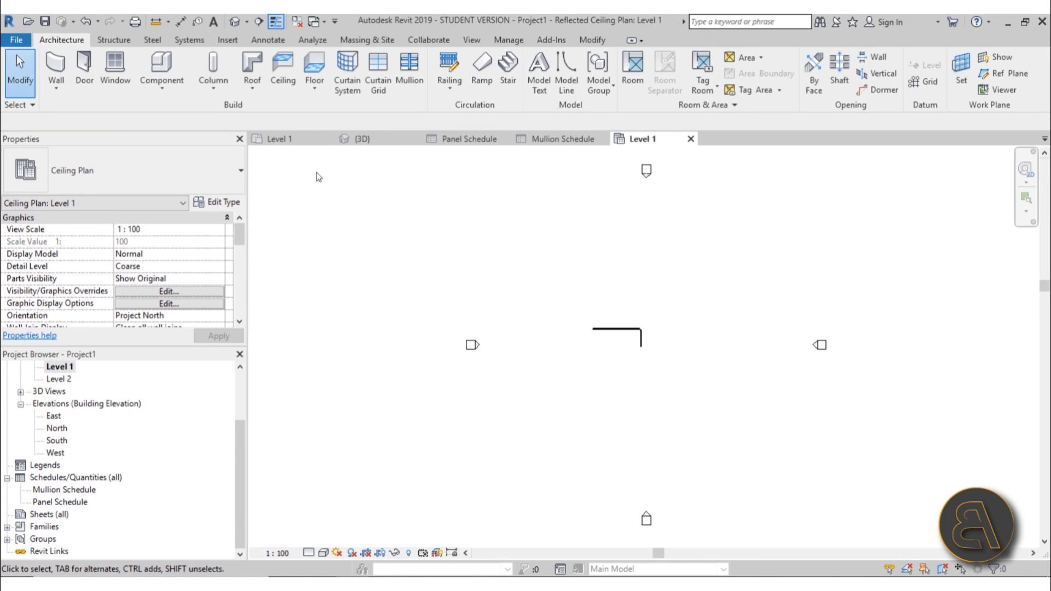
click(235, 21)
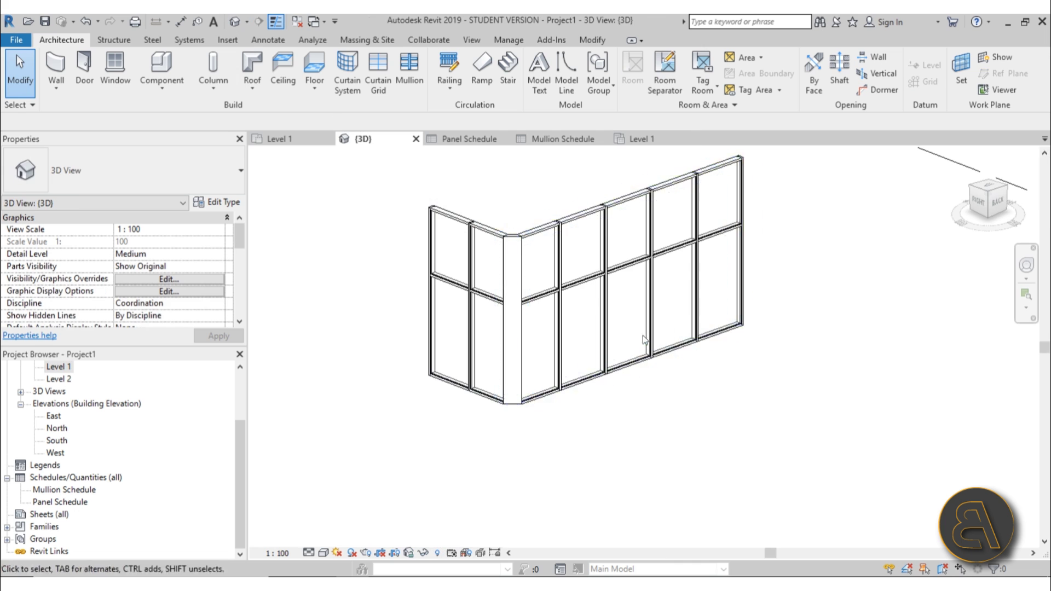
click(612, 220)
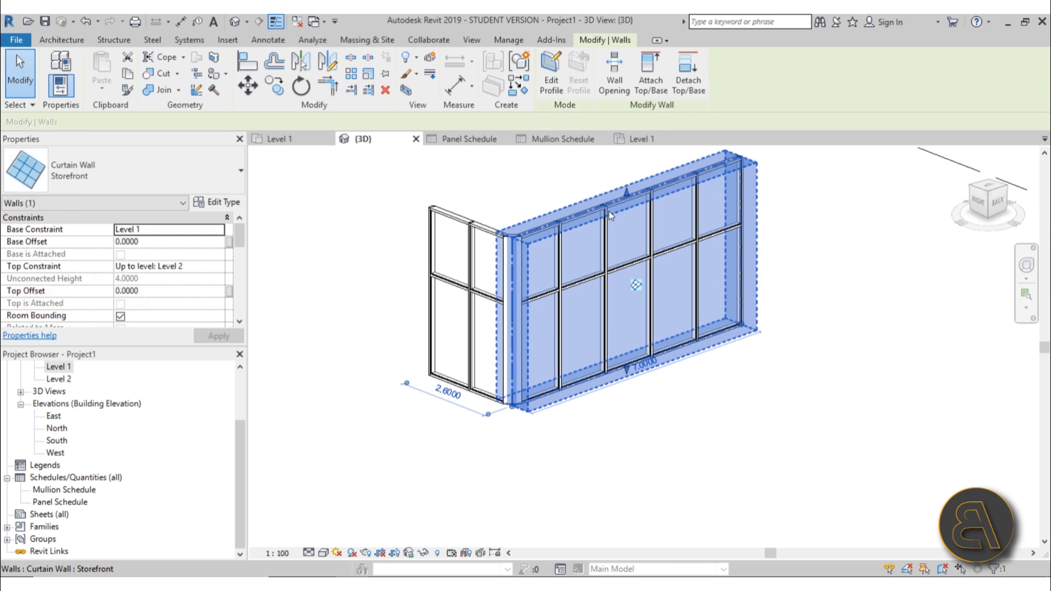
click(230, 203)
scroll(361, 334, down, 2)
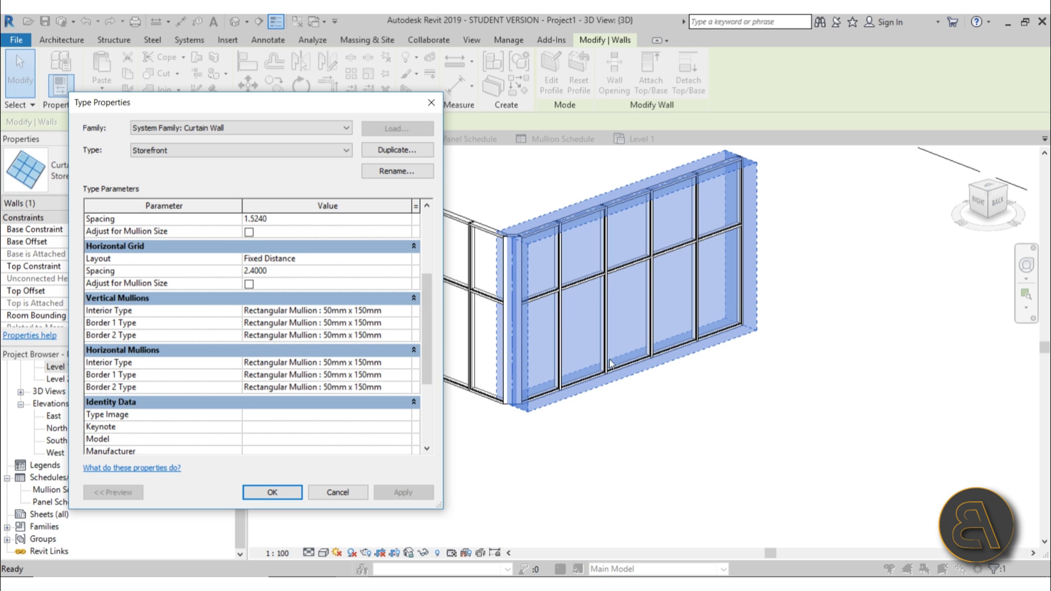
click(406, 311)
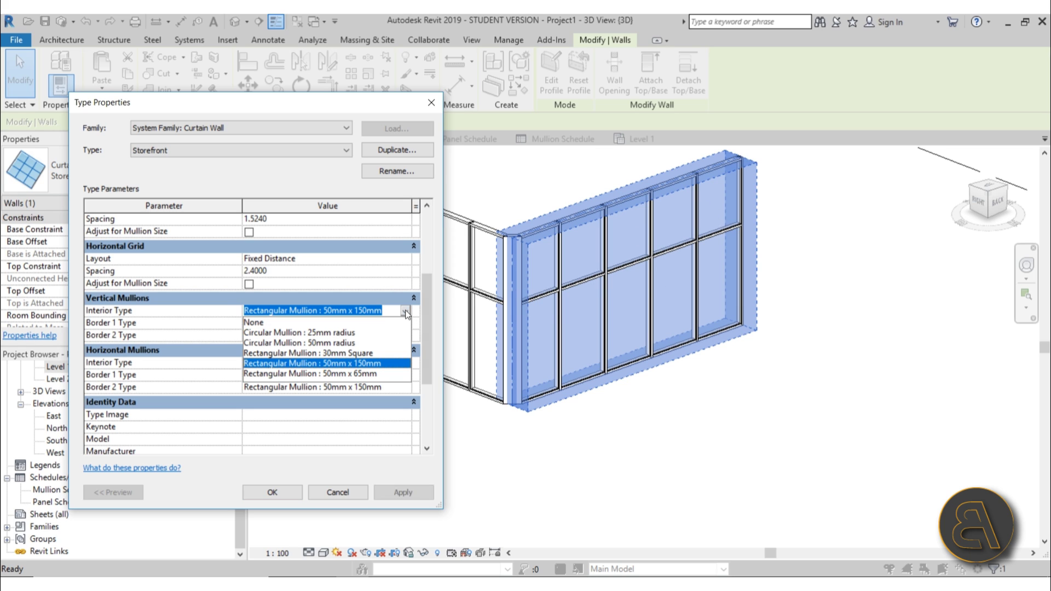
click(326, 342)
Set the Storefront type's interior horizontal mullions to Circular Mullion : 50mm radius and apply the type changes
click(396, 359)
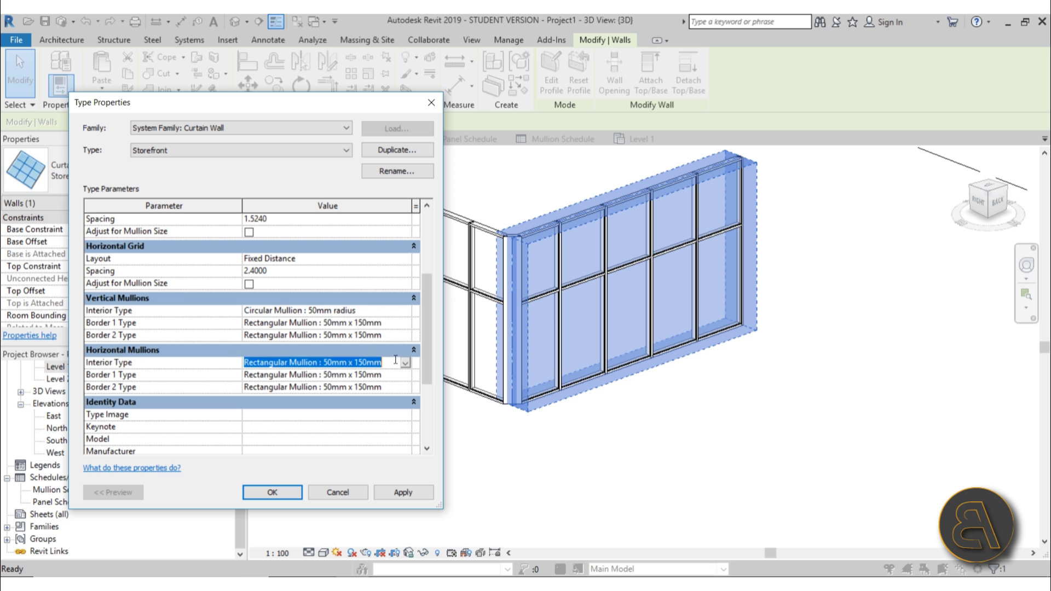
click(405, 363)
click(316, 393)
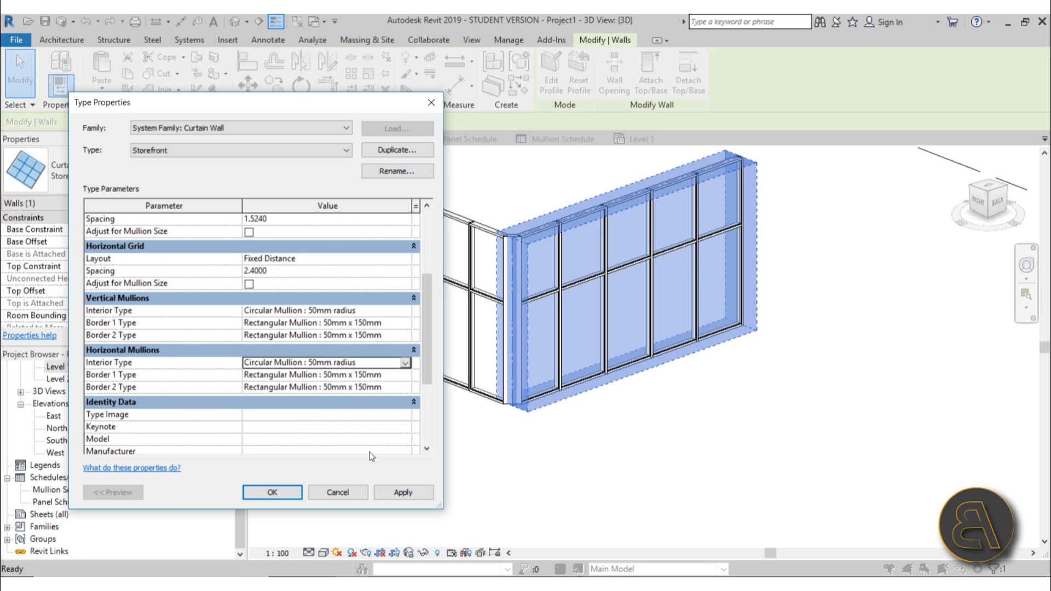
click(404, 492)
click(272, 492)
Set the 3D view's visual style to Realistic and inspect the circular mullions at the grid intersections
scroll(554, 293, up, 2)
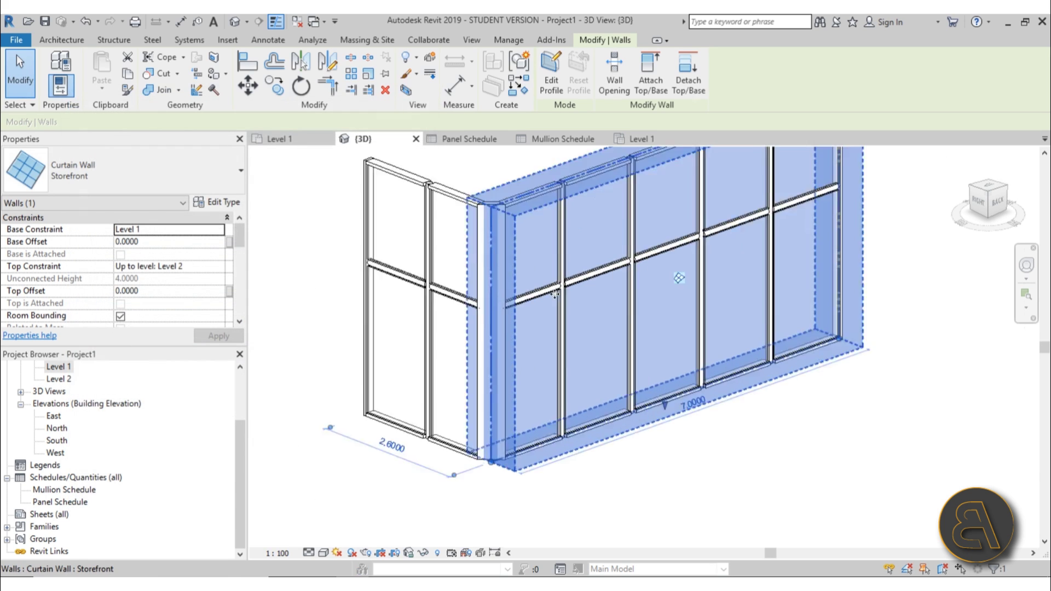
scroll(554, 294, up, 4)
click(323, 553)
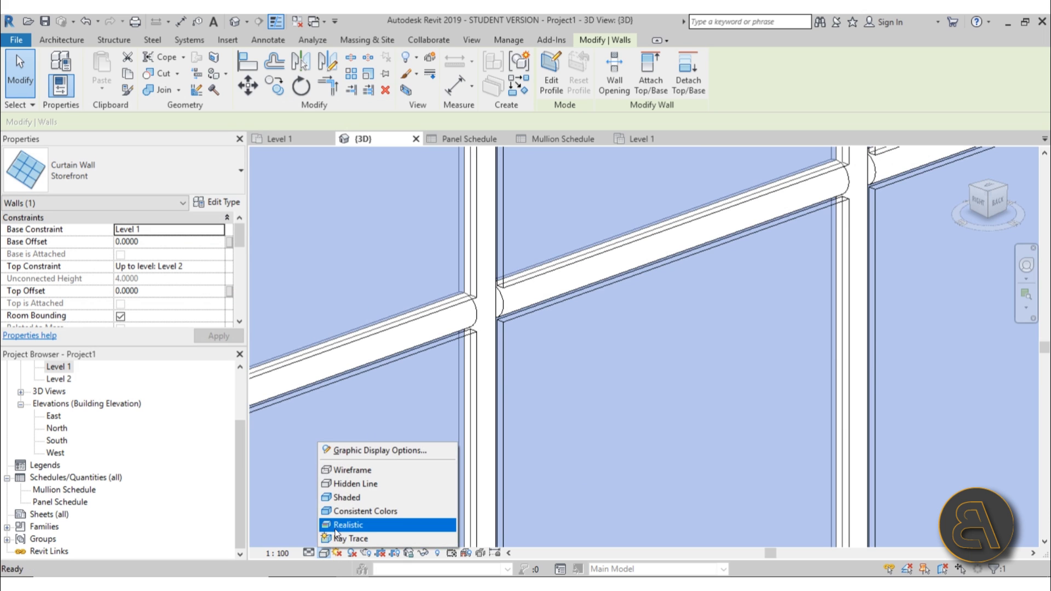
click(342, 524)
key(Escape)
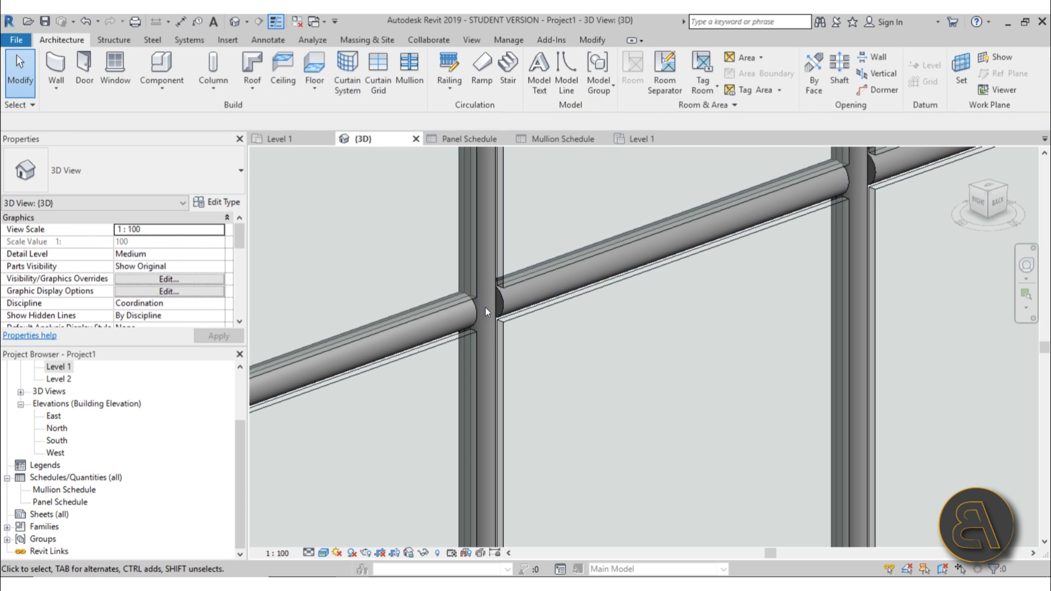
scroll(487, 312, down, 5)
scroll(574, 262, down, 5)
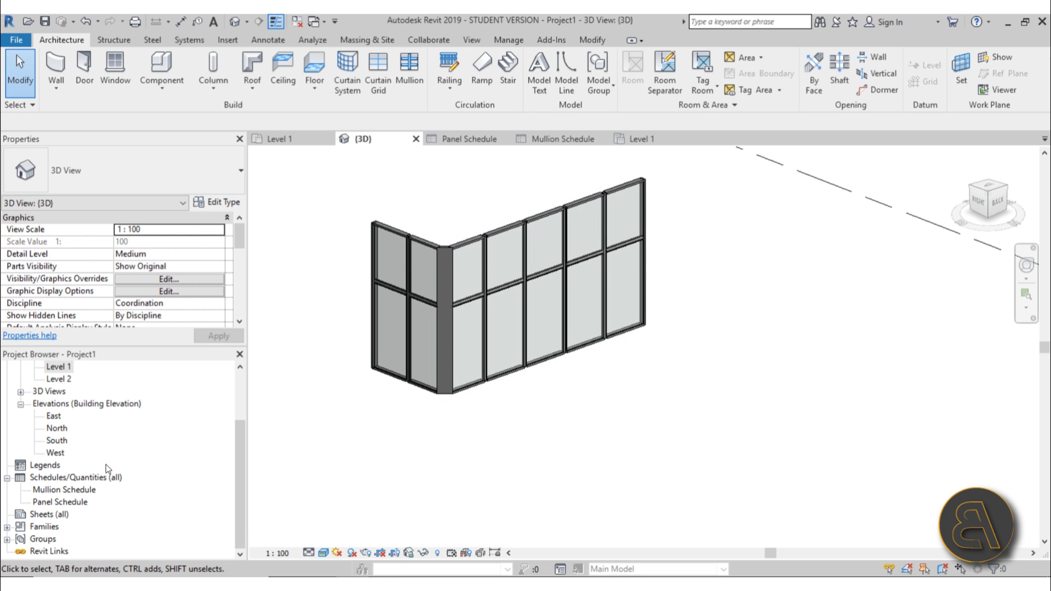
Open the Mullion Schedule and check the lengths and costs listed for the circular, rectangular and corner mullions
double_click(64, 489)
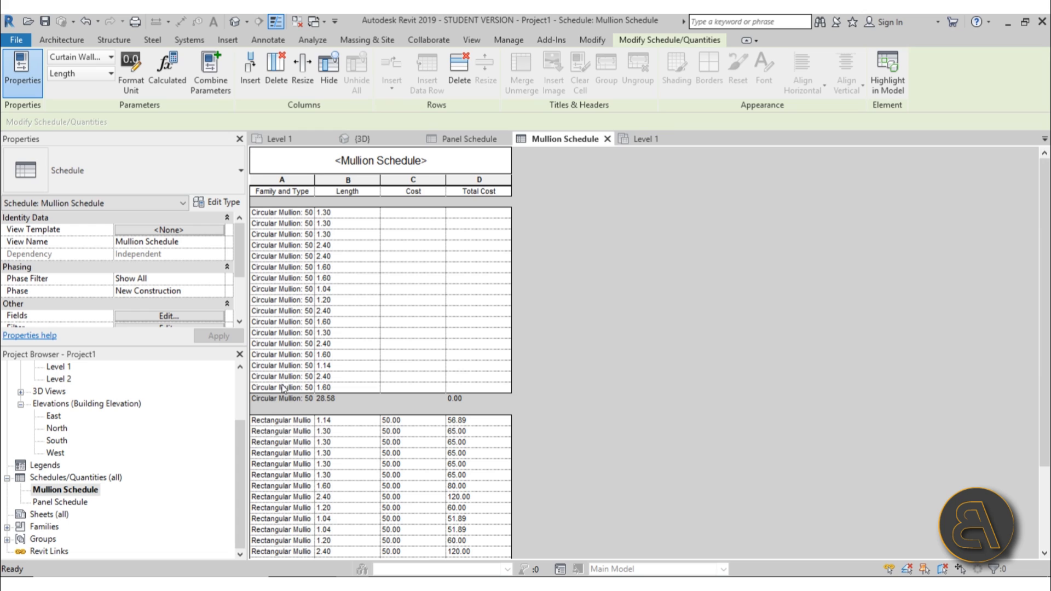
scroll(501, 390, down, 3)
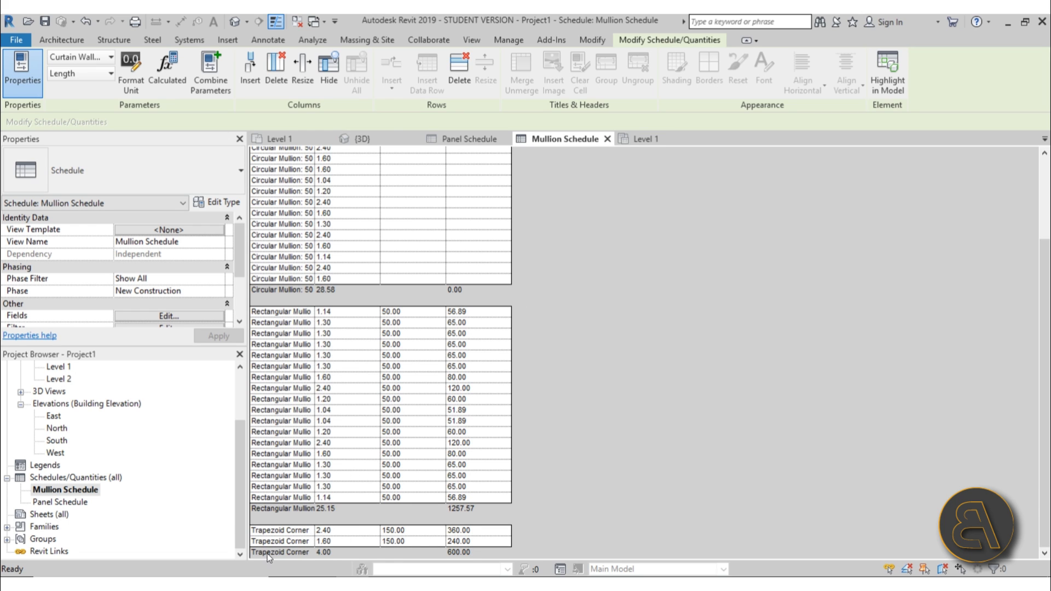
scroll(589, 390, up, 3)
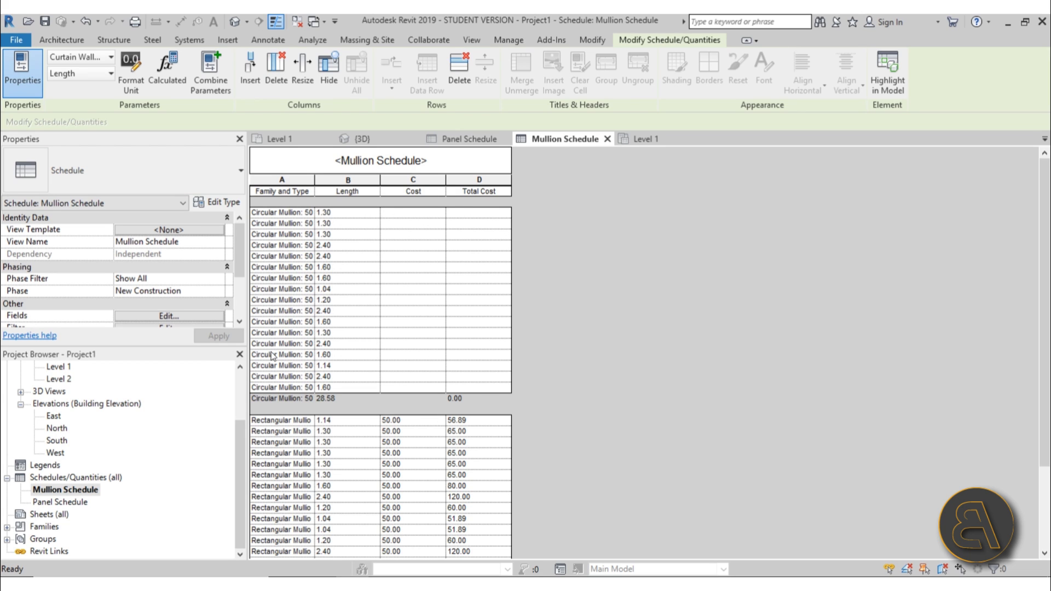
Open the Level 1 floor plan at the curtain wall mullions
scroll(112, 454, up, 3)
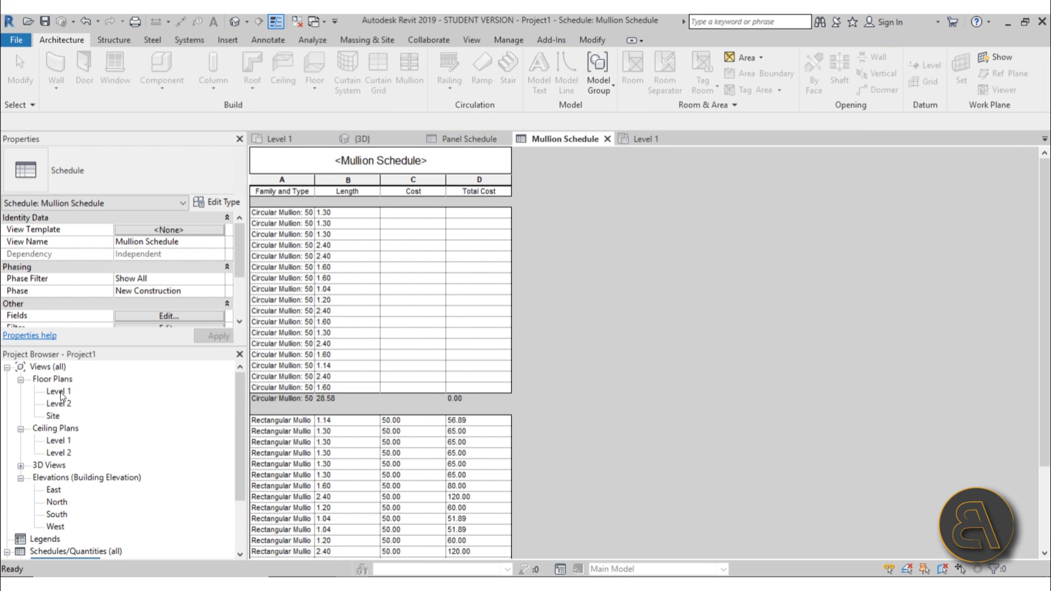
double_click(59, 390)
scroll(487, 272, up, 2)
click(488, 263)
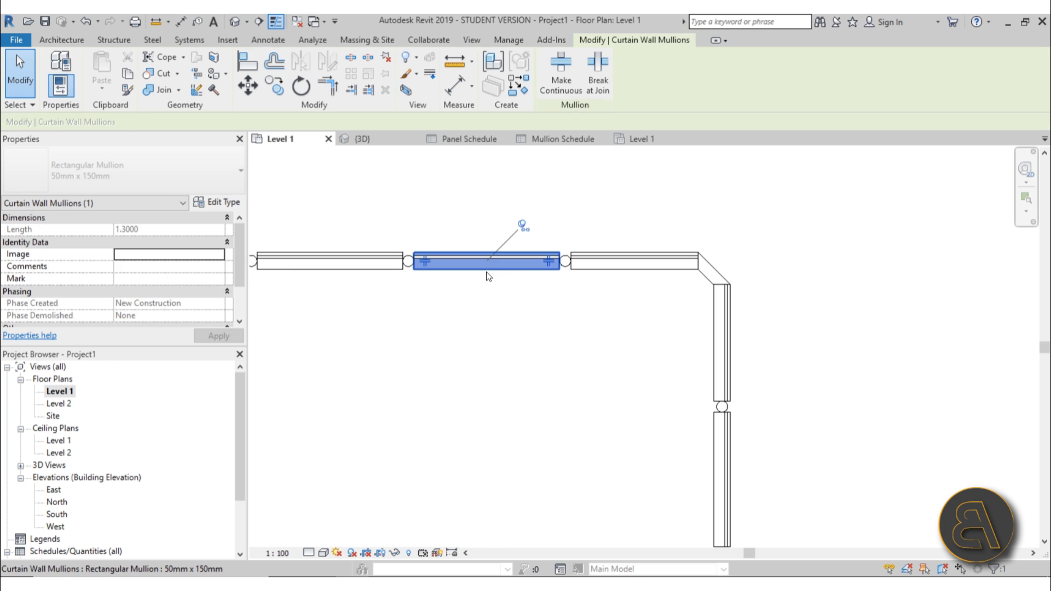
click(220, 203)
scroll(293, 350, down, 3)
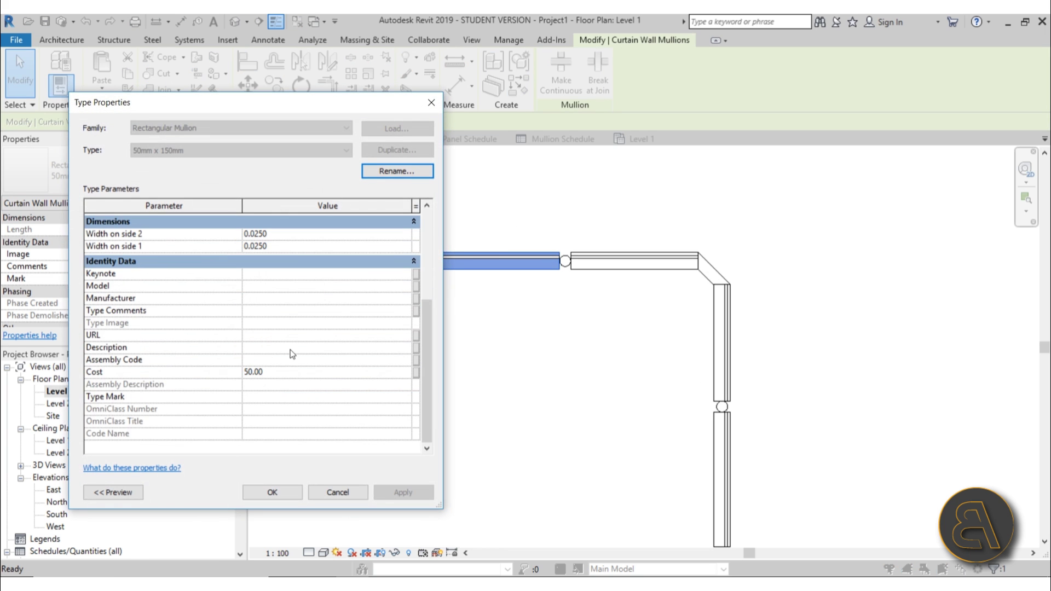
scroll(302, 380, up, 3)
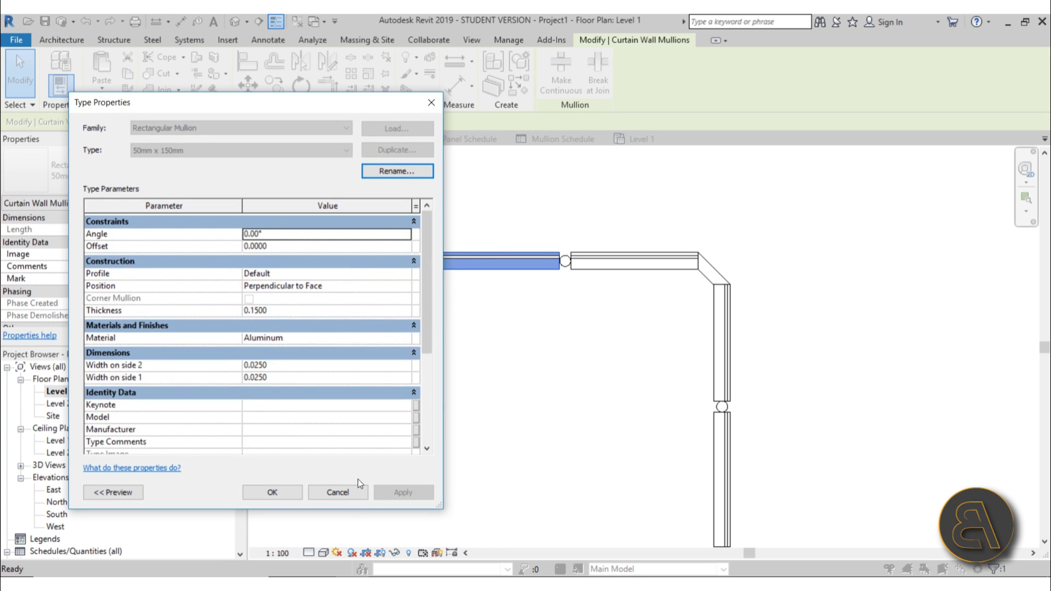
click(337, 492)
click(588, 348)
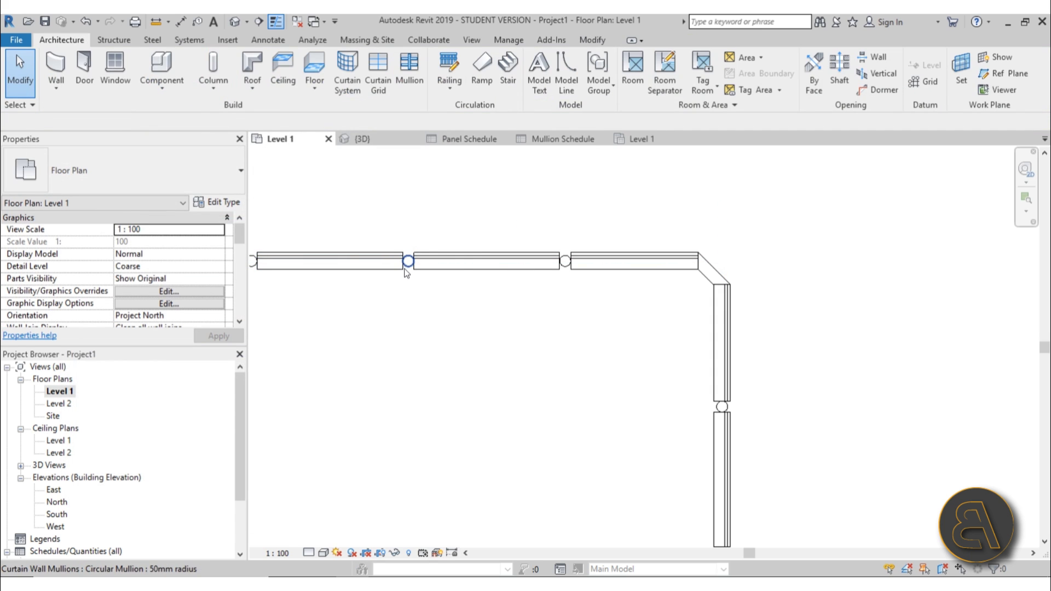
Set the Cost of the Circular Mullion 50mm radius type to 60 using a circular mullion in the plan
click(406, 266)
click(219, 202)
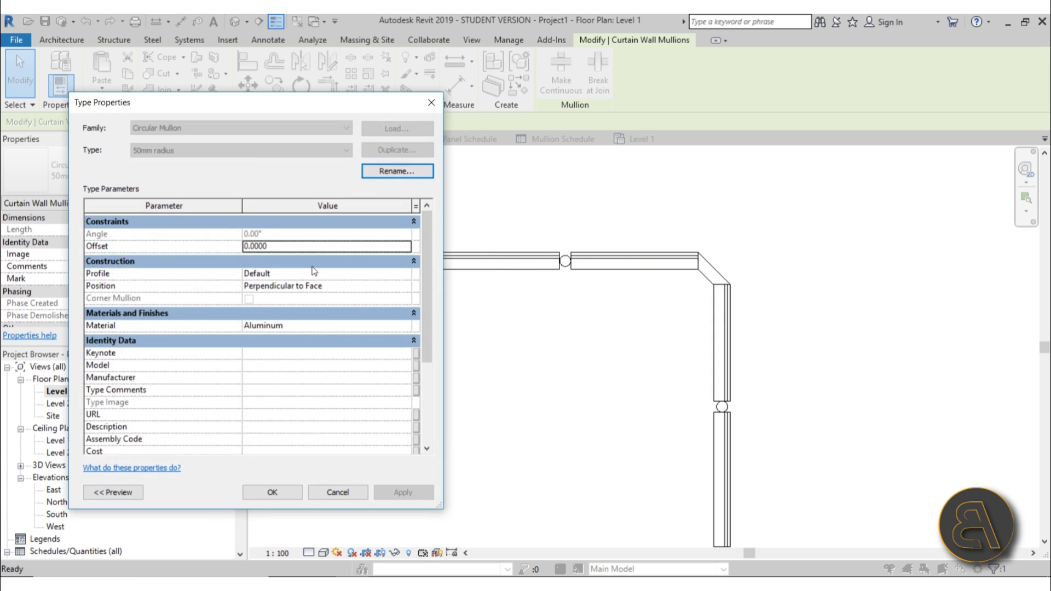
scroll(325, 328, down, 5)
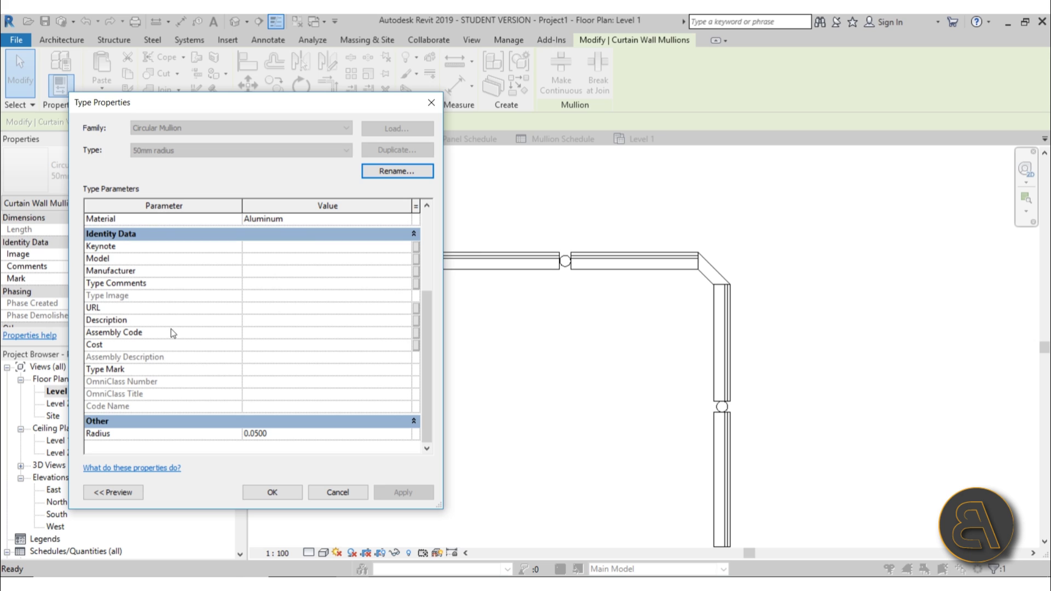
click(256, 348)
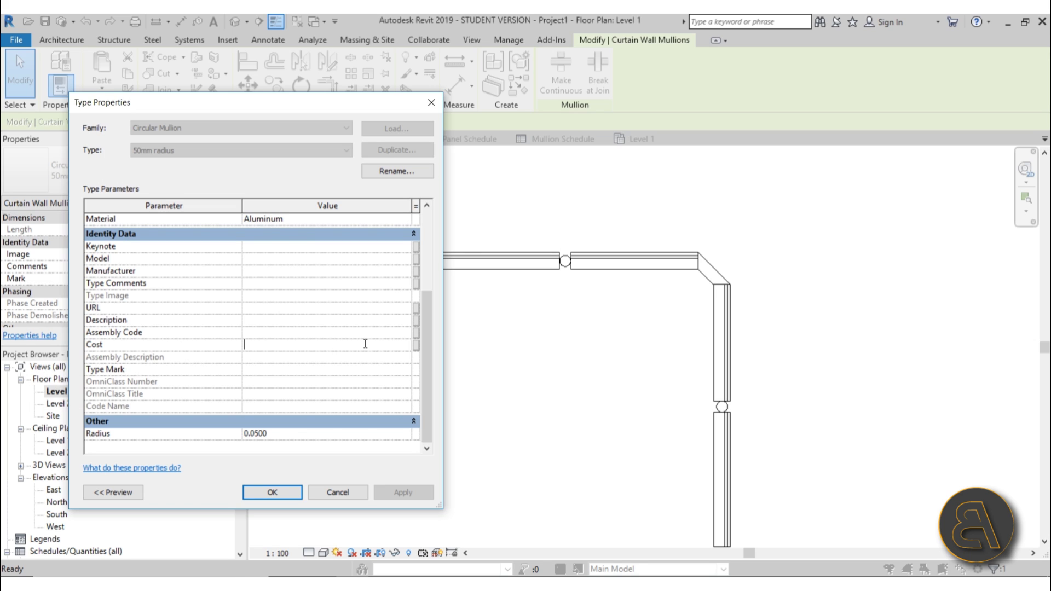
text(60)
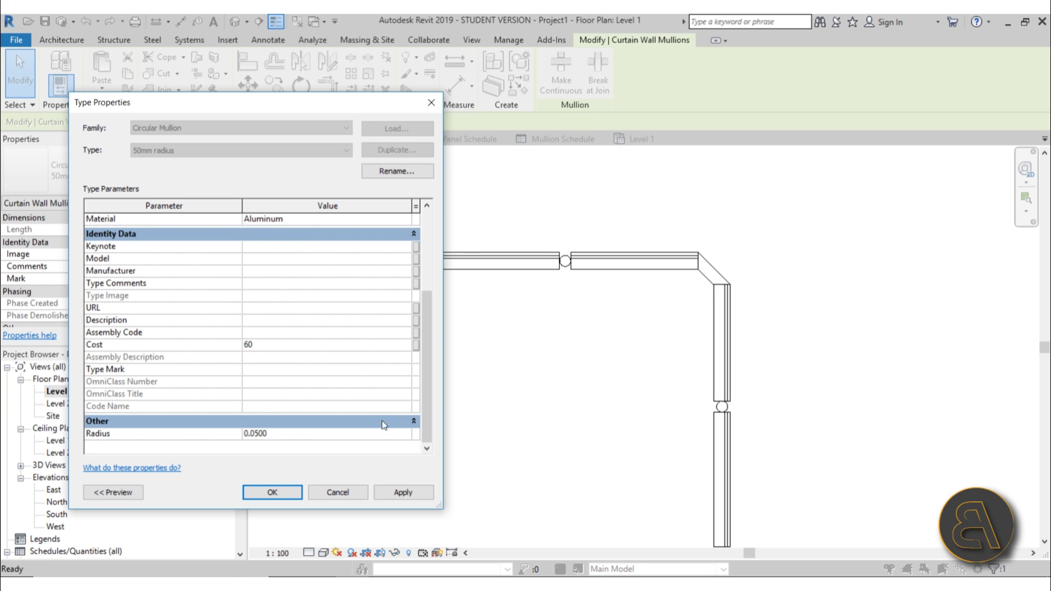
click(403, 492)
click(272, 492)
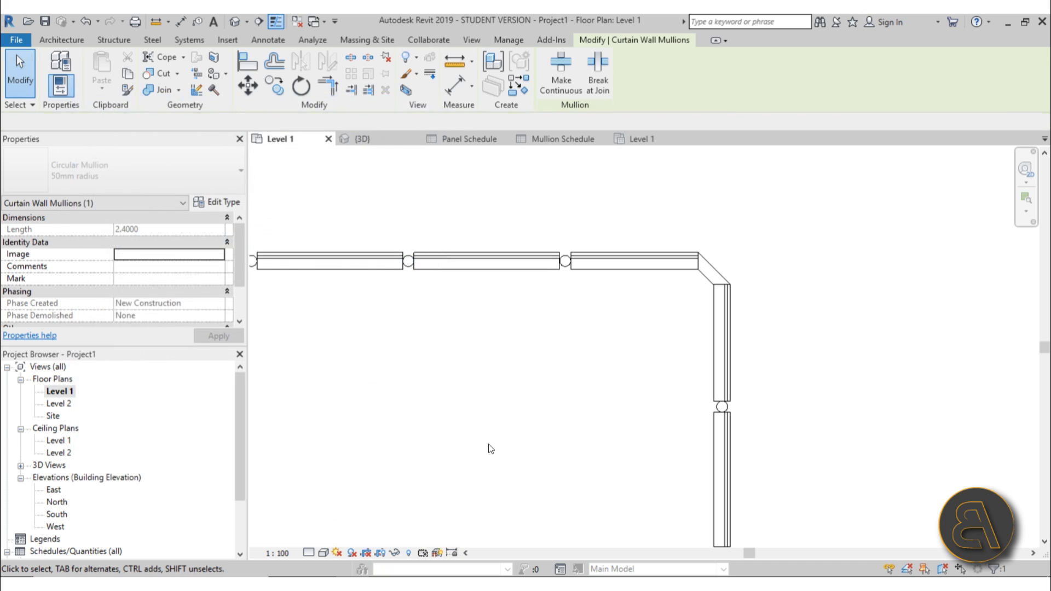
click(490, 446)
Reopen the Mullion Schedule and review the costs and total costs of the circular and rectangular mullions
scroll(145, 416, down, 2)
double_click(87, 490)
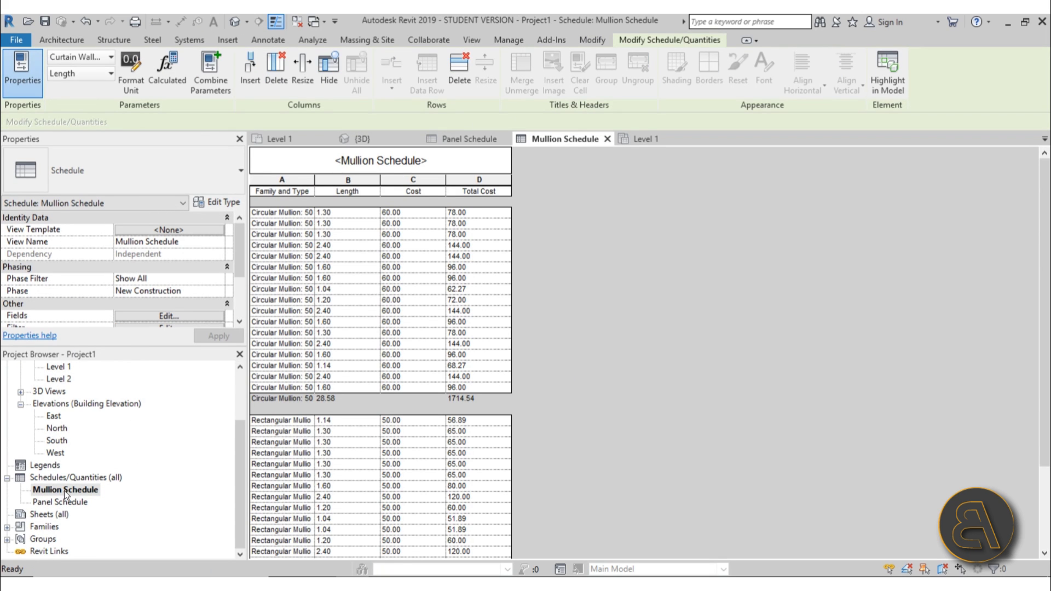
scroll(574, 379, down, 2)
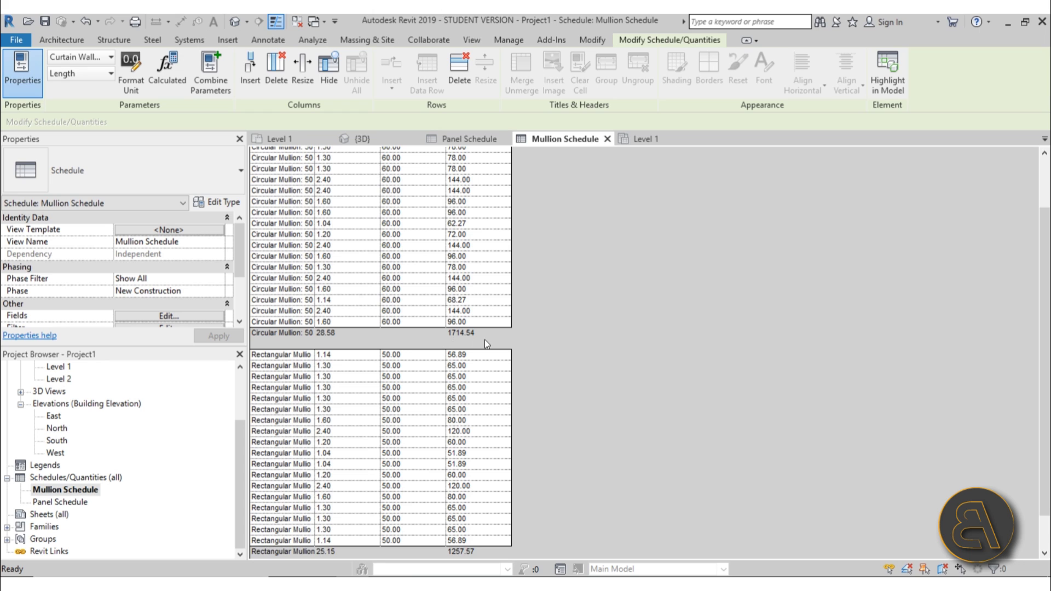
scroll(538, 314, down, 1)
scroll(526, 336, up, 4)
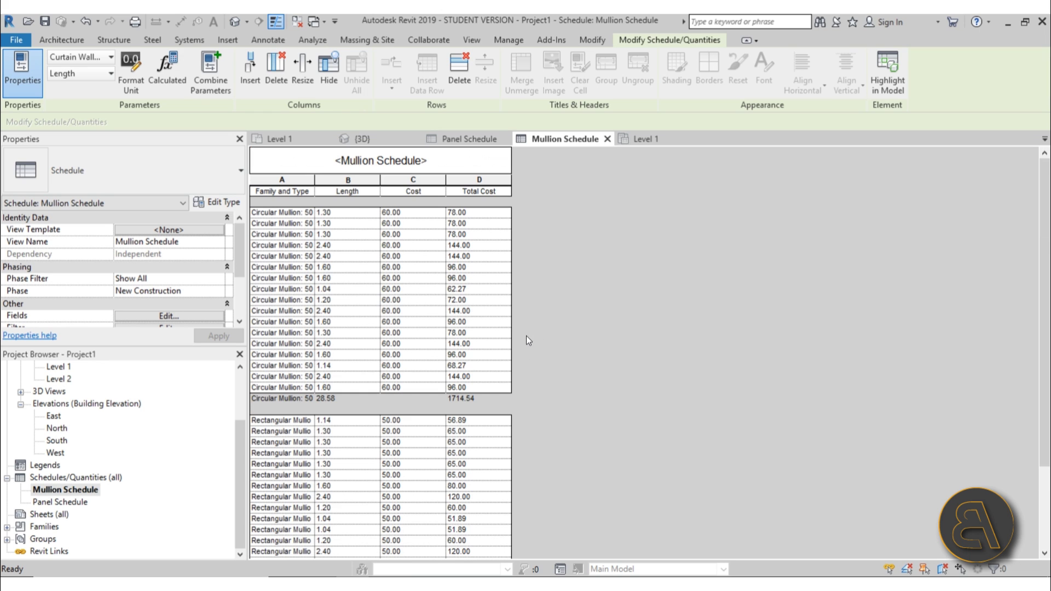
Compare the total costs in the Panel Schedule with those in the Mullion Schedule
click(468, 140)
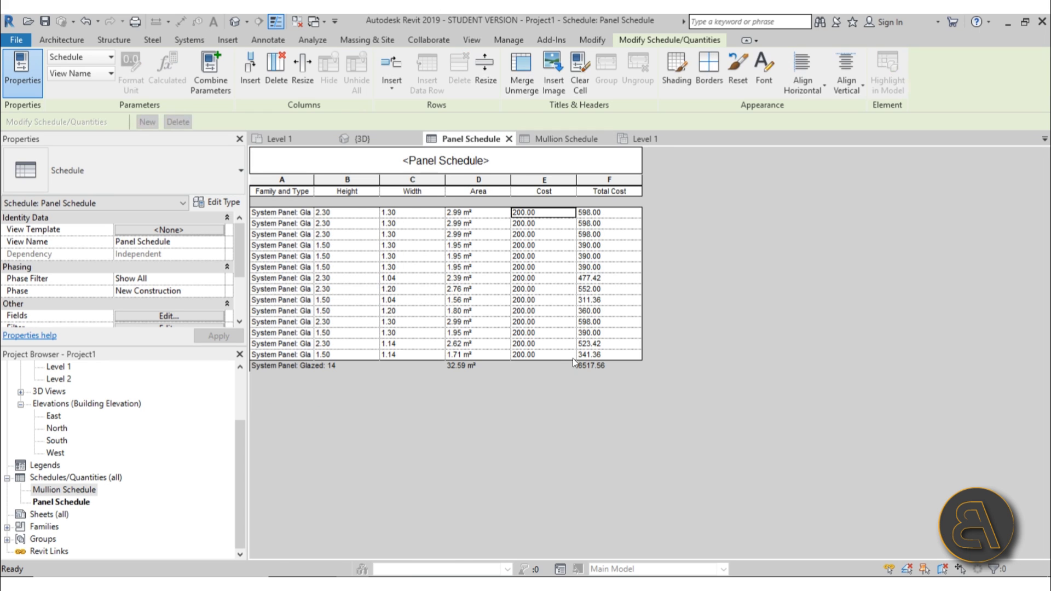
click(544, 137)
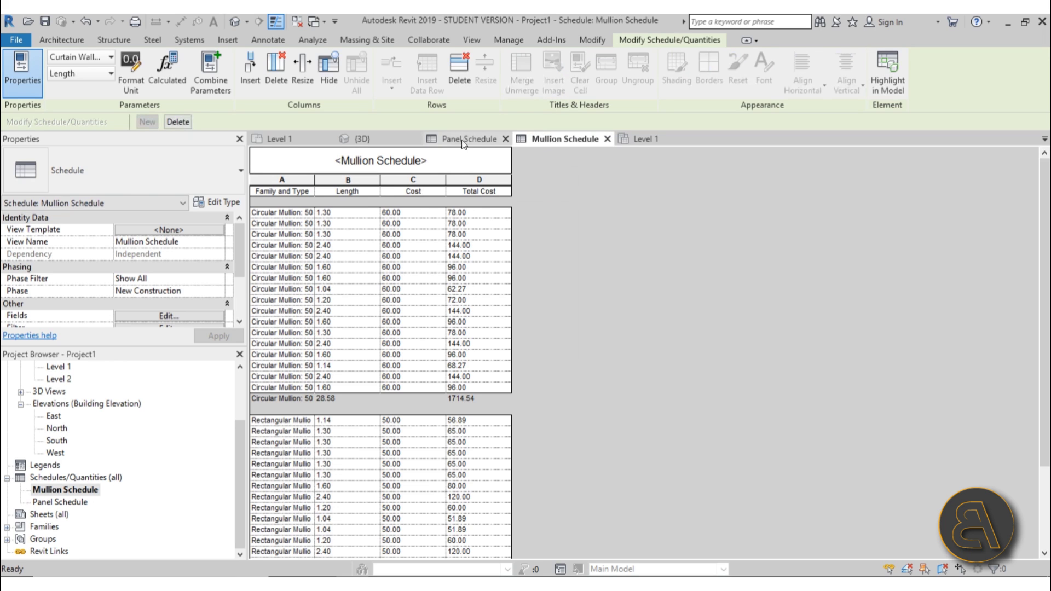
click(453, 141)
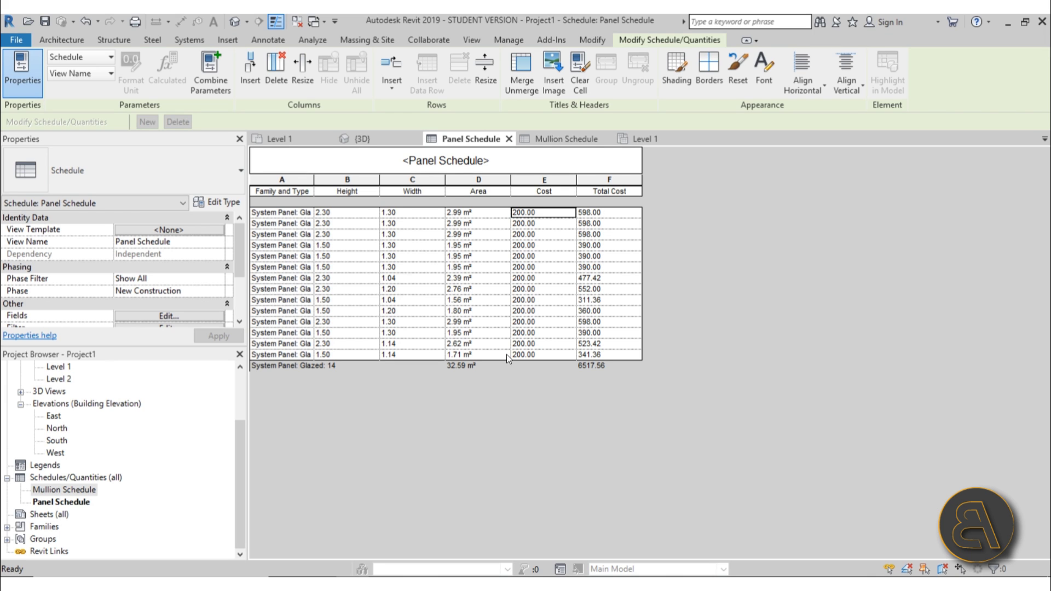
Reopen the Level 1 floor plan, and return to the 3D view of the curtain walls
scroll(88, 385, up, 3)
double_click(68, 390)
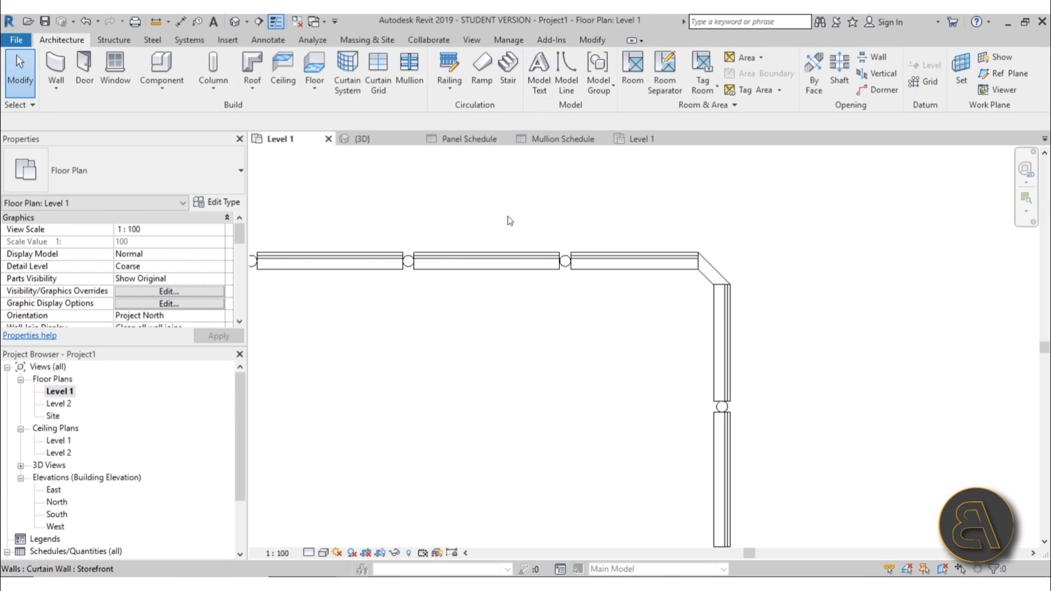
click(235, 22)
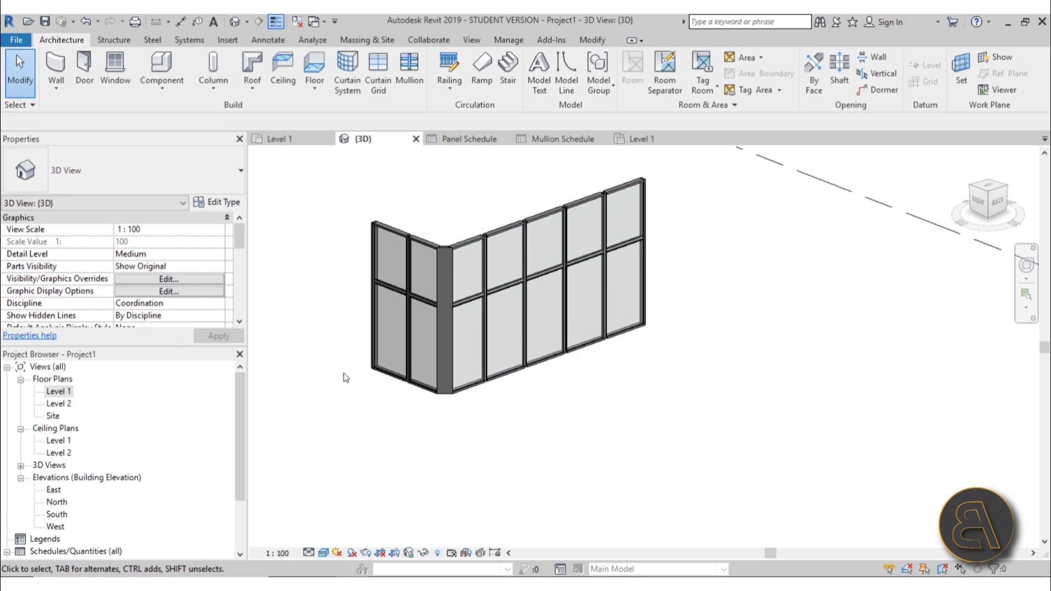